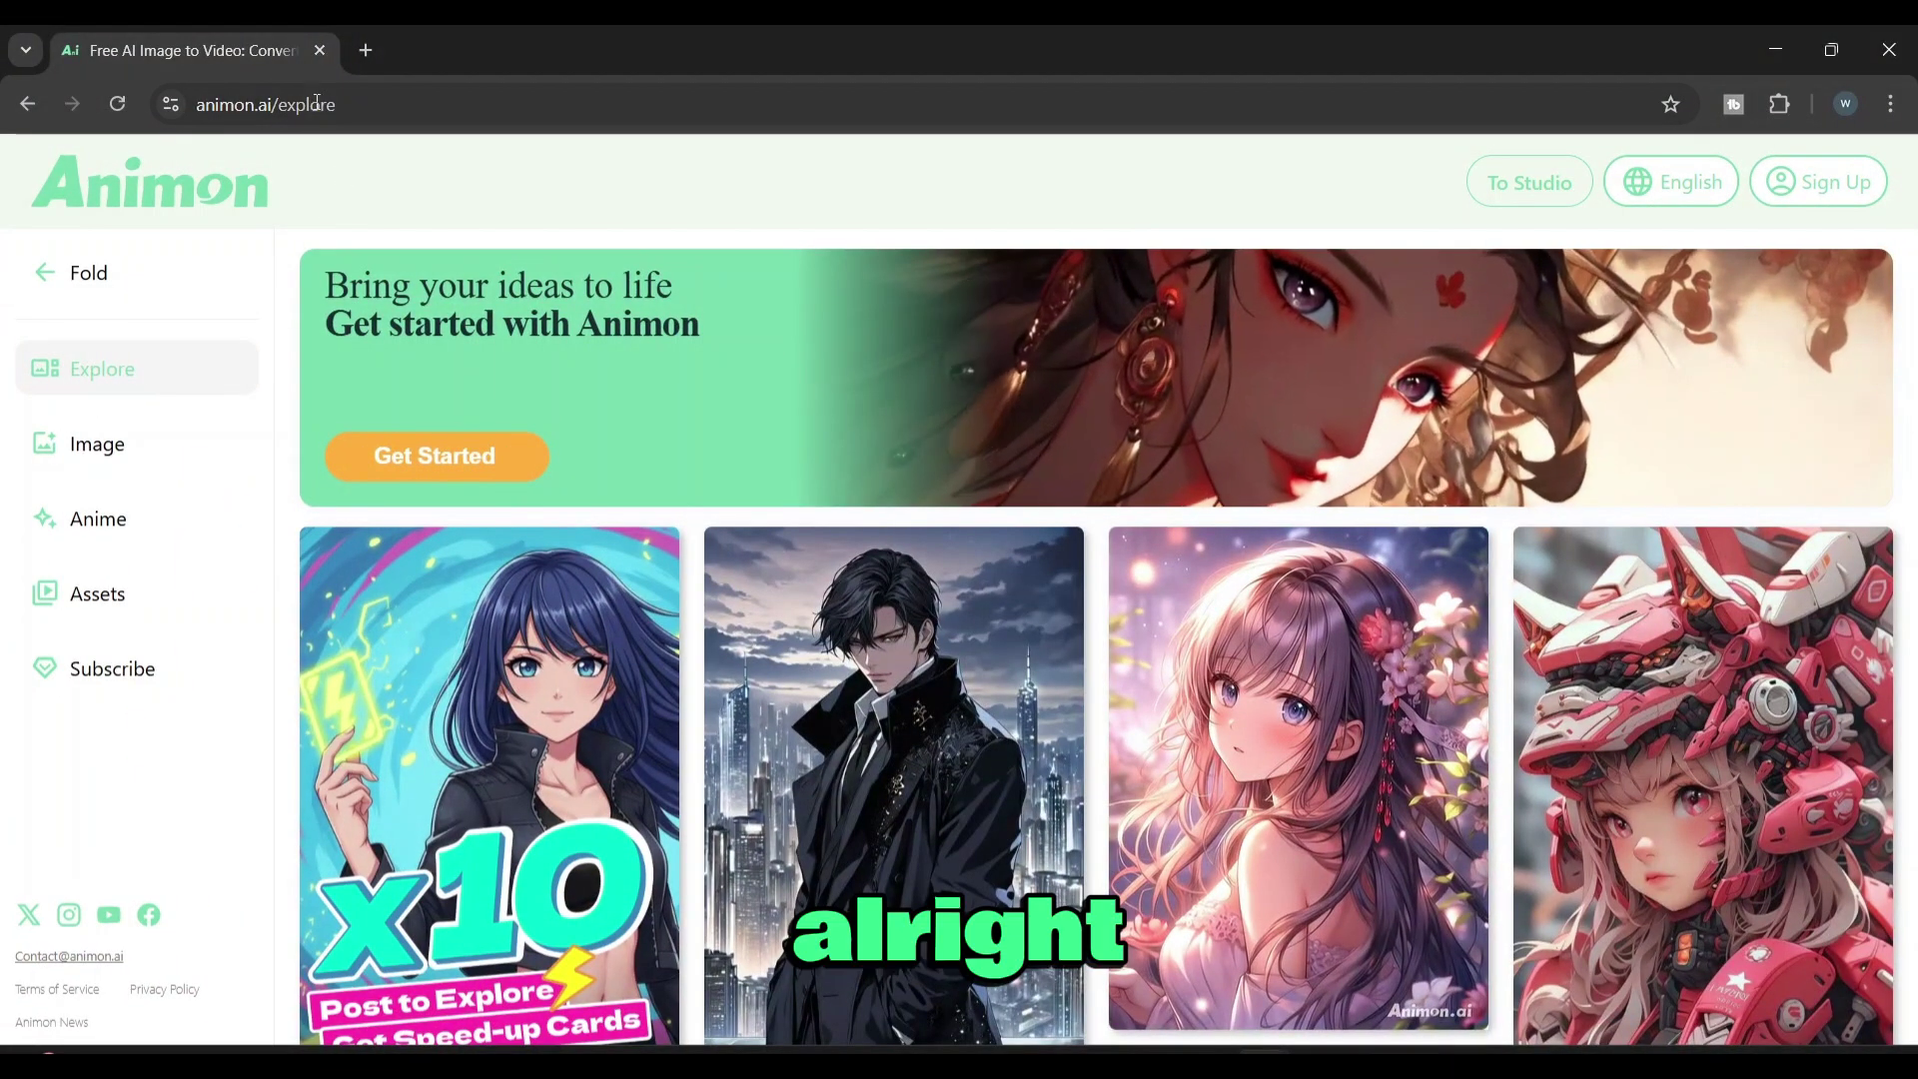
pyautogui.doubleClick(432, 108)
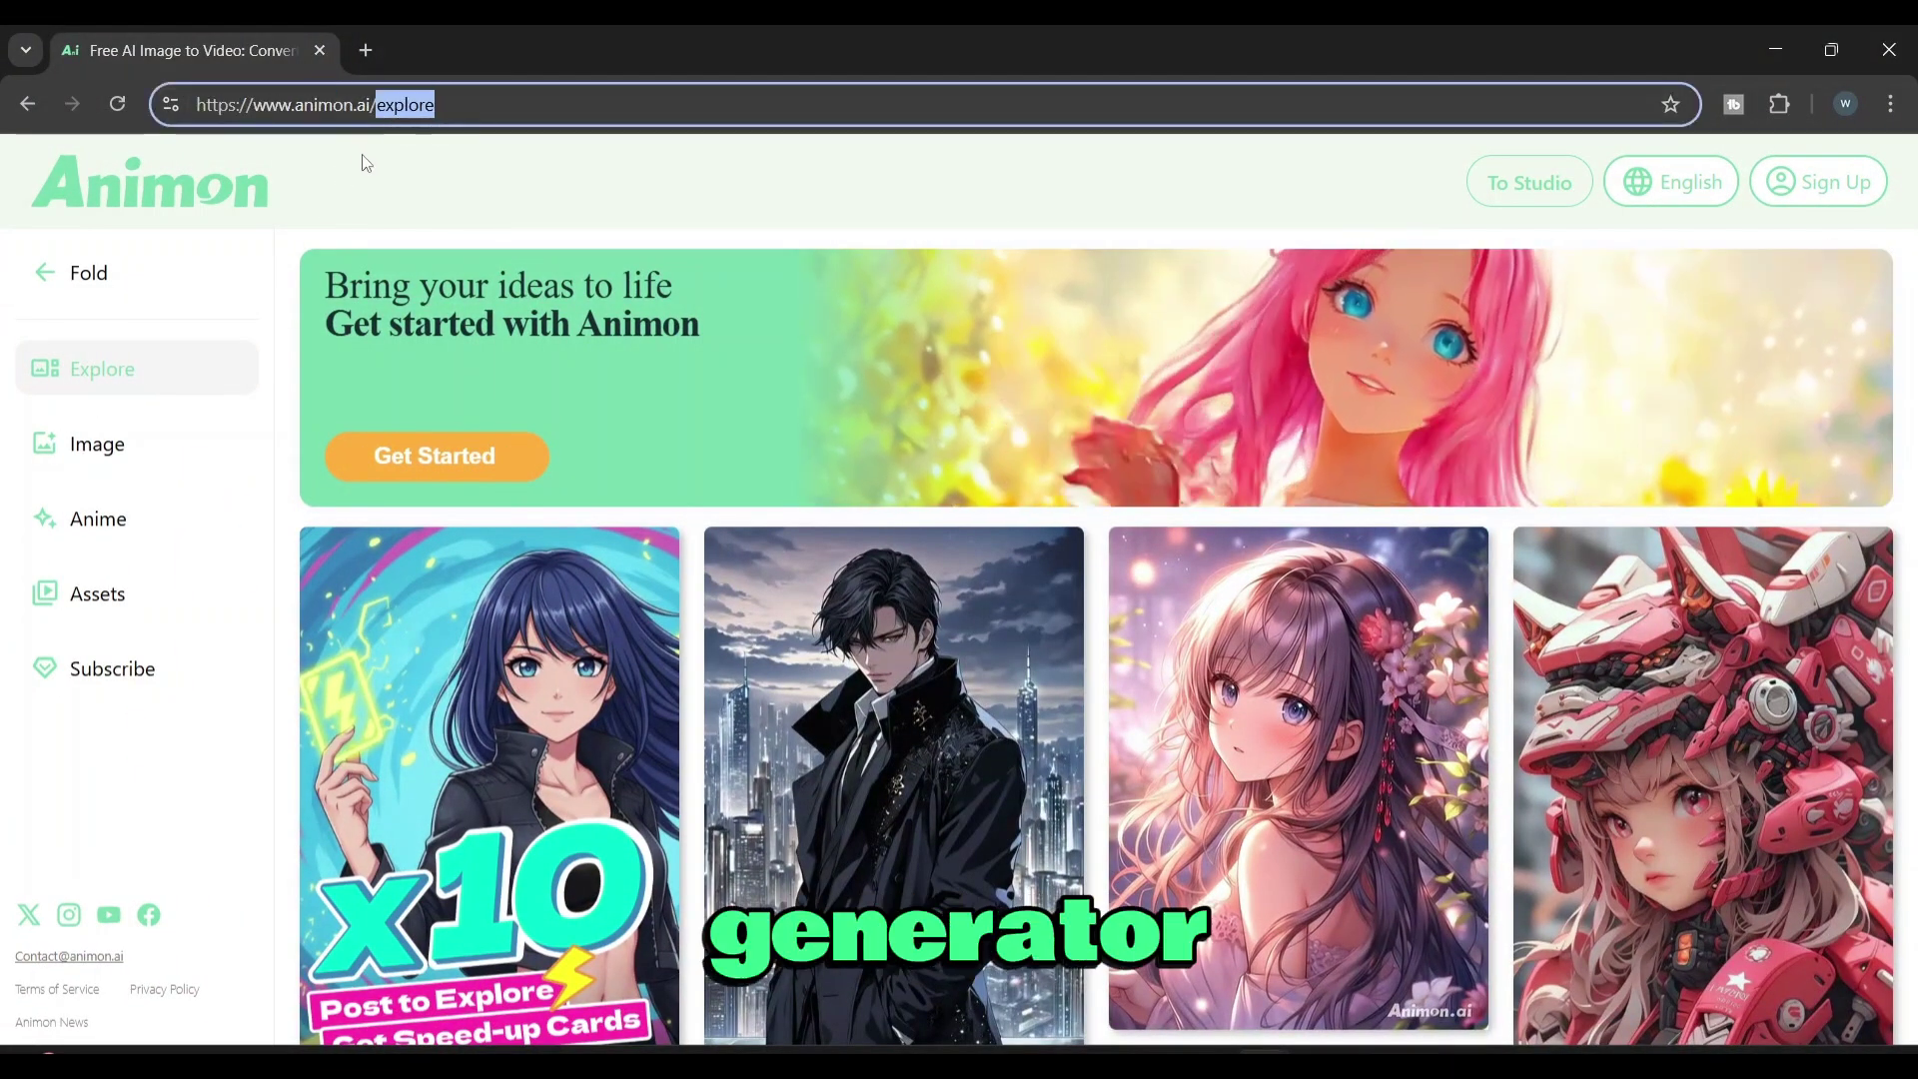
pyautogui.click(300, 180)
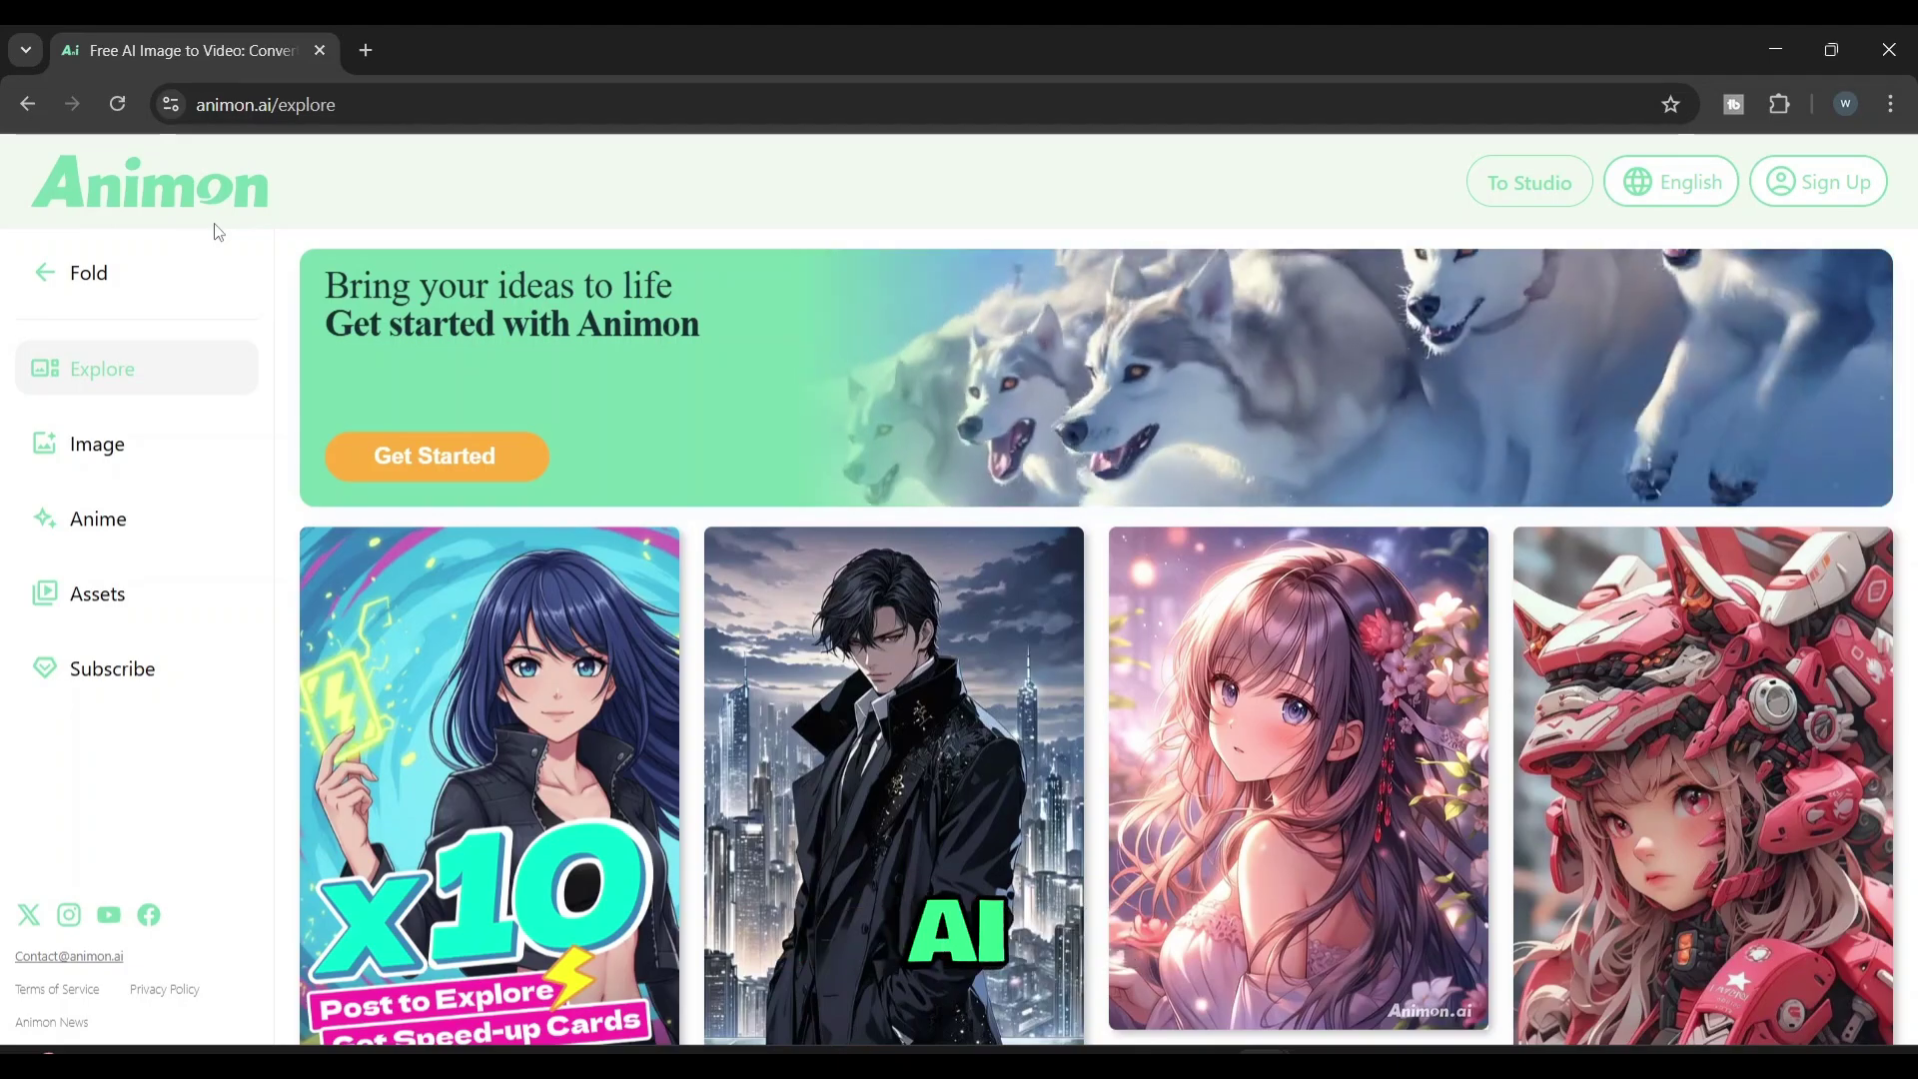
pyautogui.scroll(-4, 454, 661)
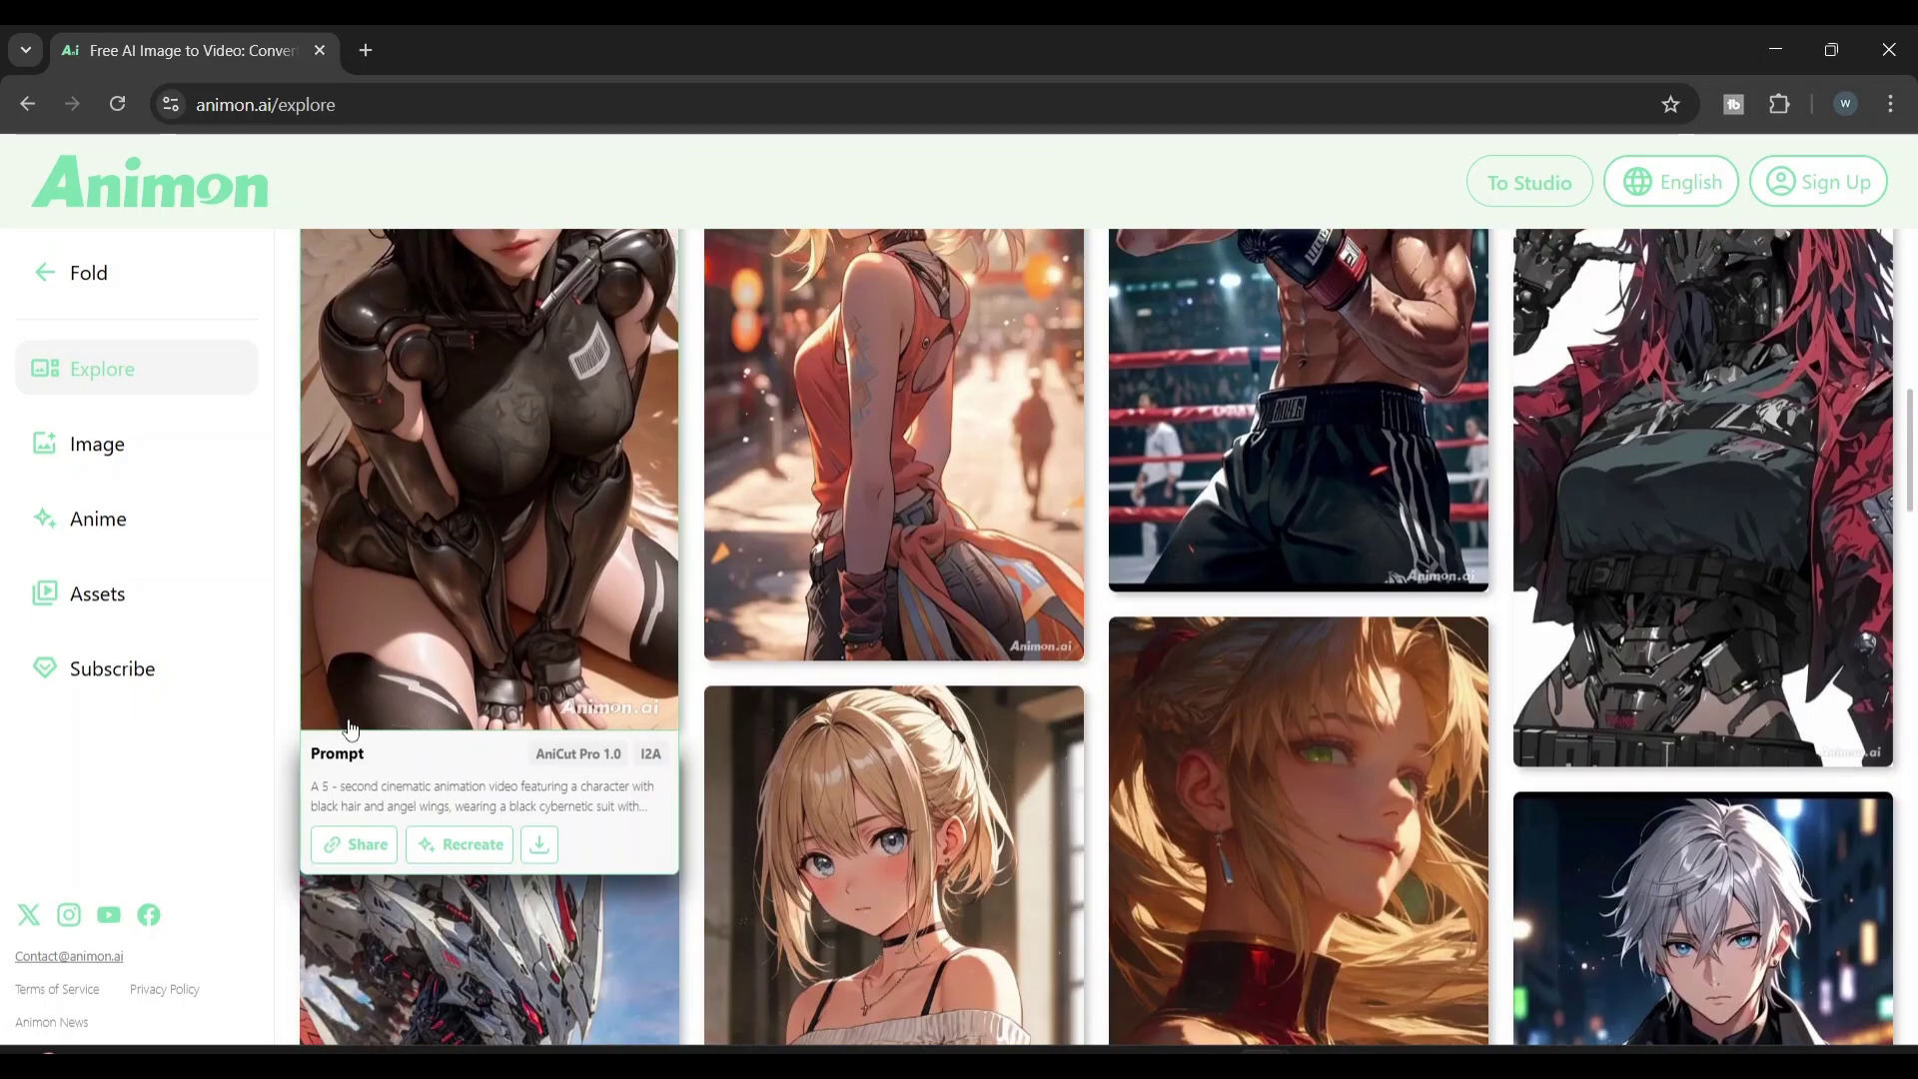
pyautogui.scroll(-2, 483, 737)
pyautogui.scroll(6, 482, 737)
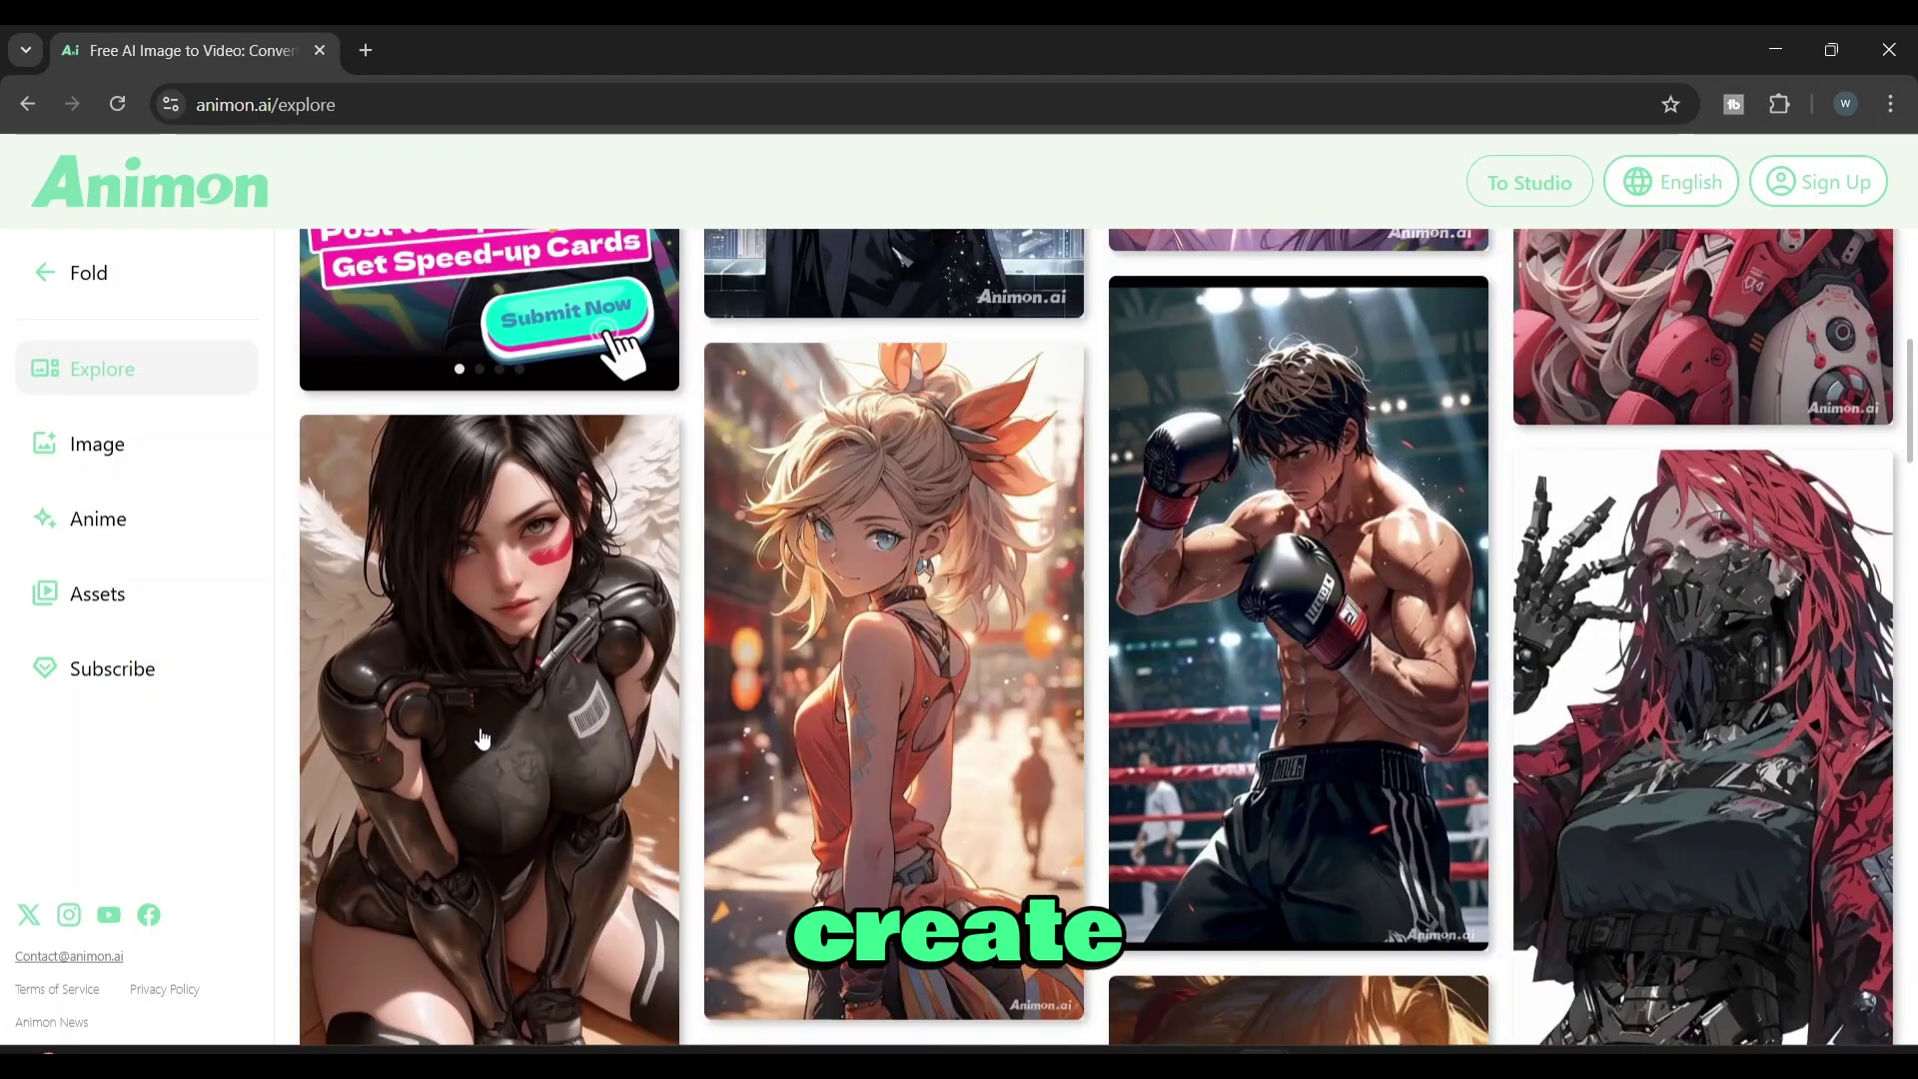
pyautogui.scroll(8, 482, 737)
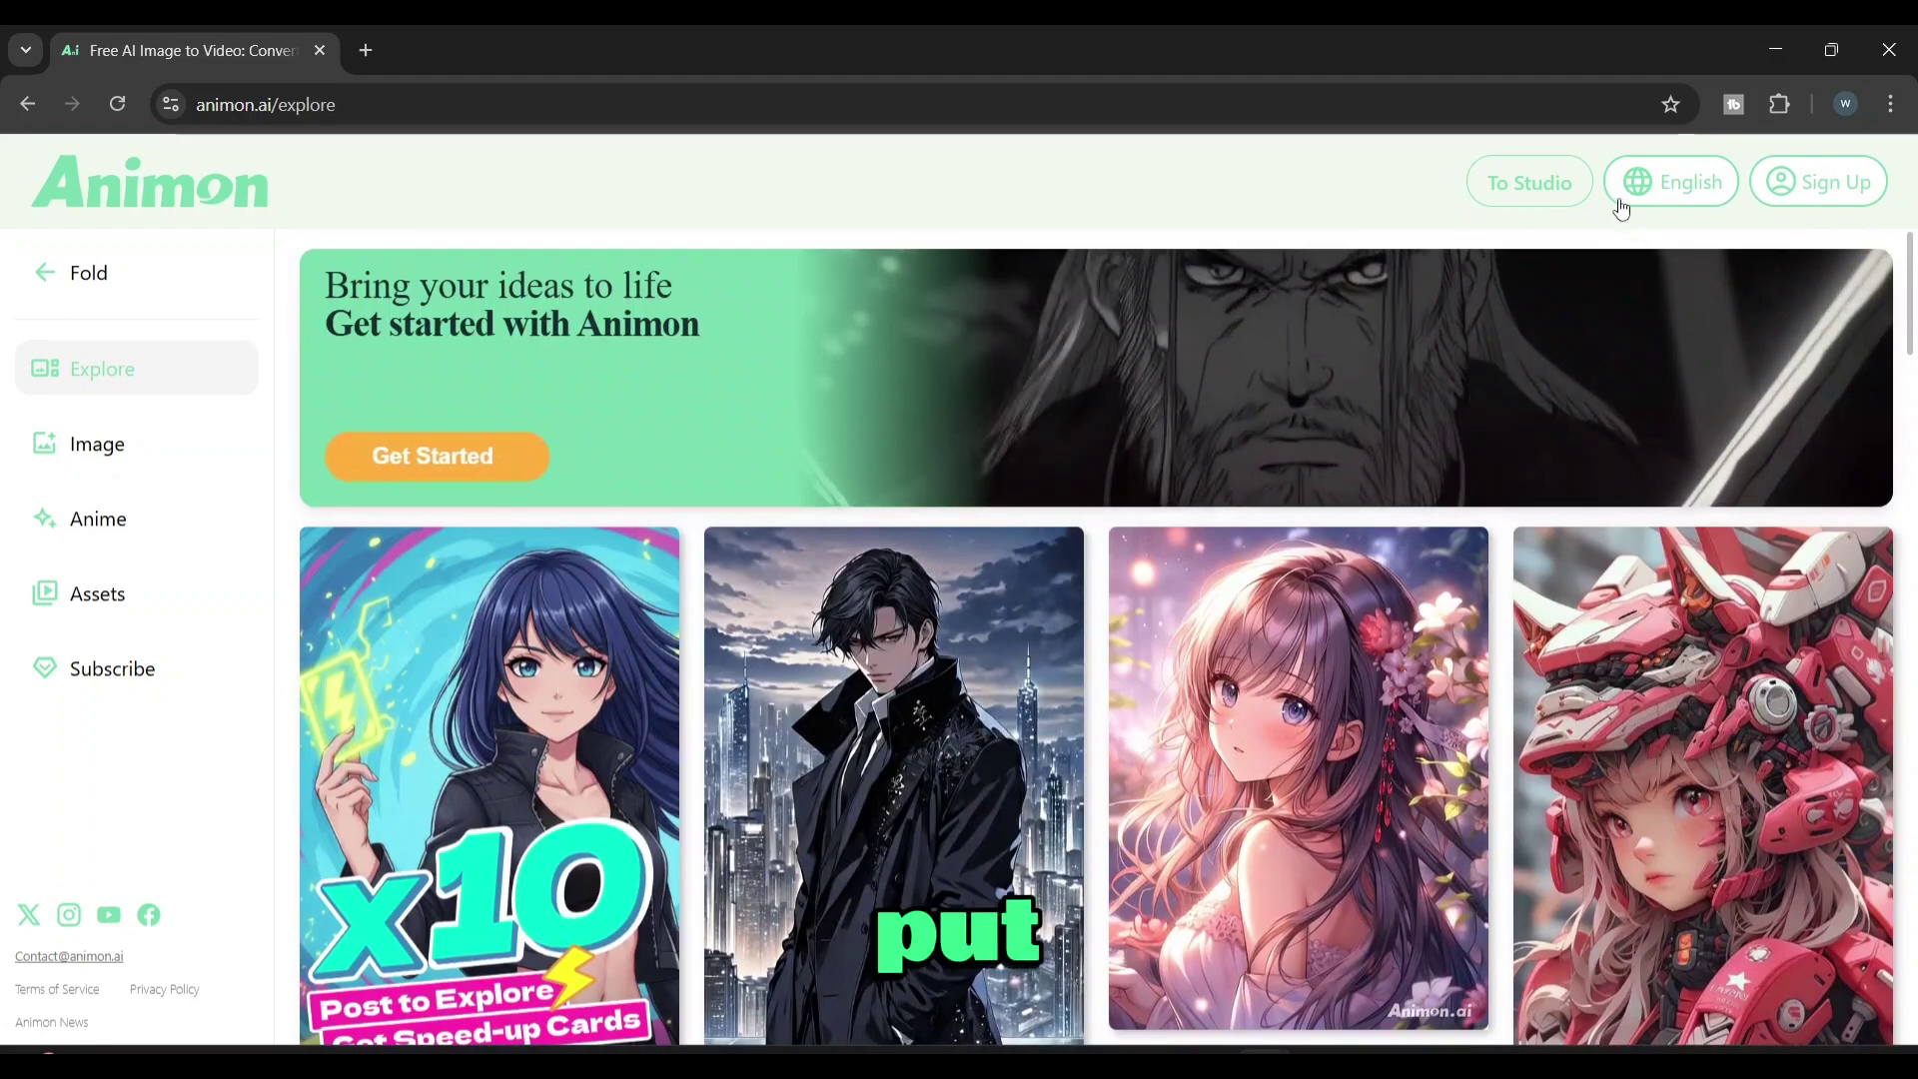
# Sign in to Animon and load the snowy survivor photo on the Image to Anime page
pyautogui.click(1770, 194)
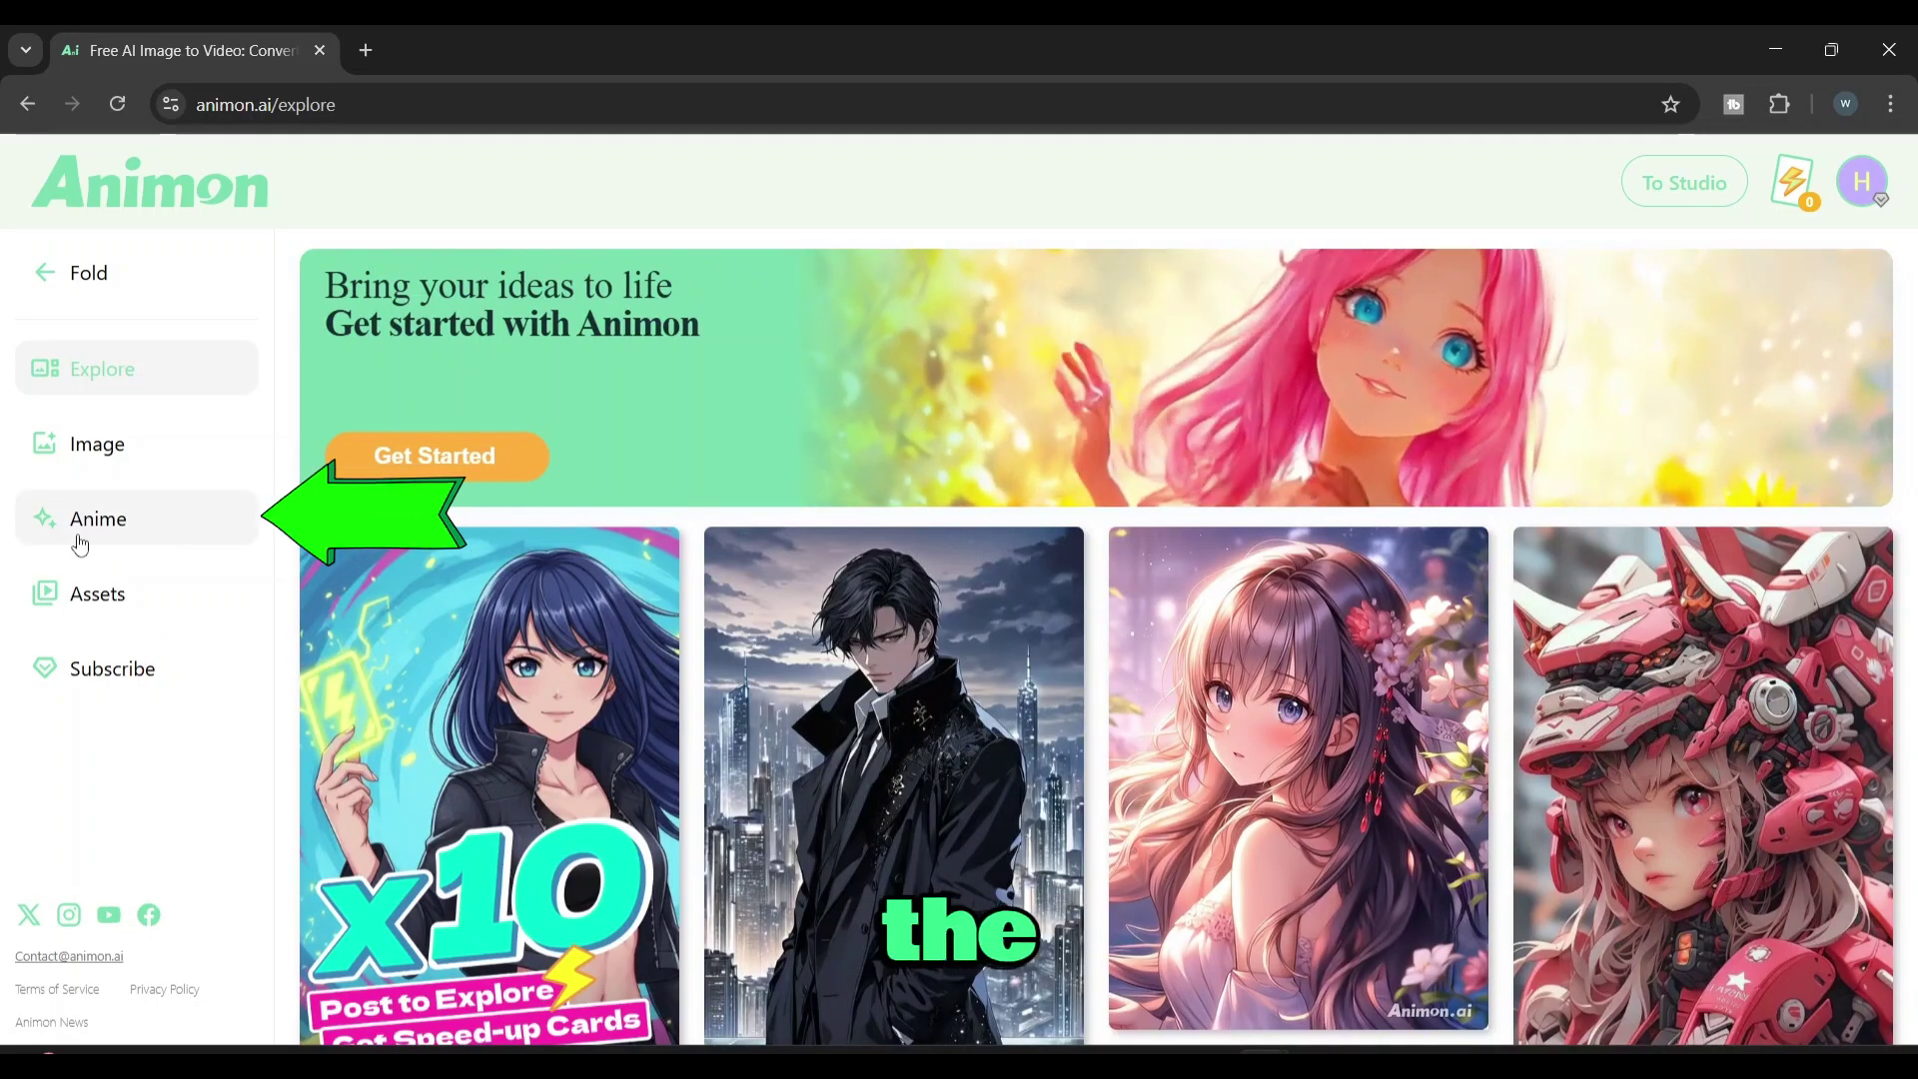
pyautogui.click(79, 541)
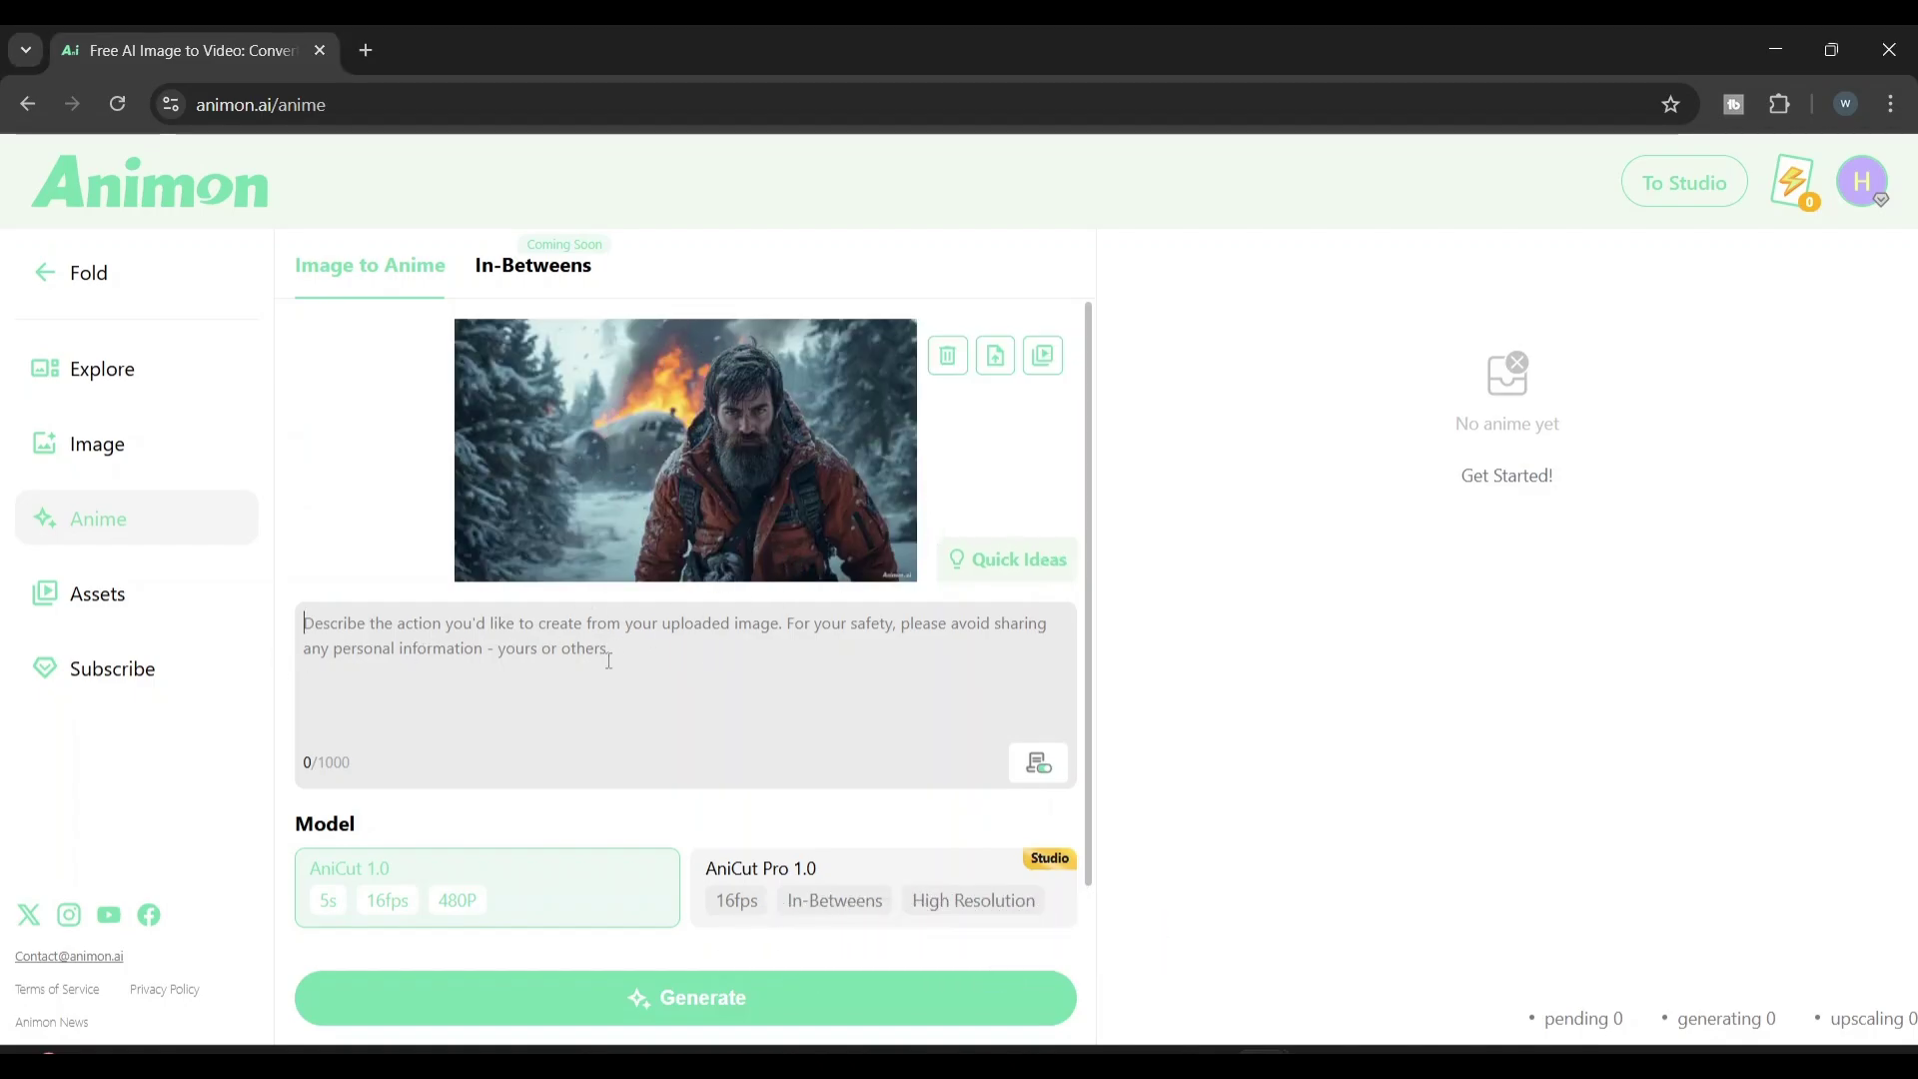
# Paste the 792-character survivor-and-burning-wreck scene prompt into the description and generate the anime clip
pyautogui.click(548, 655)
pyautogui.hotkey('ctrl', 'v')
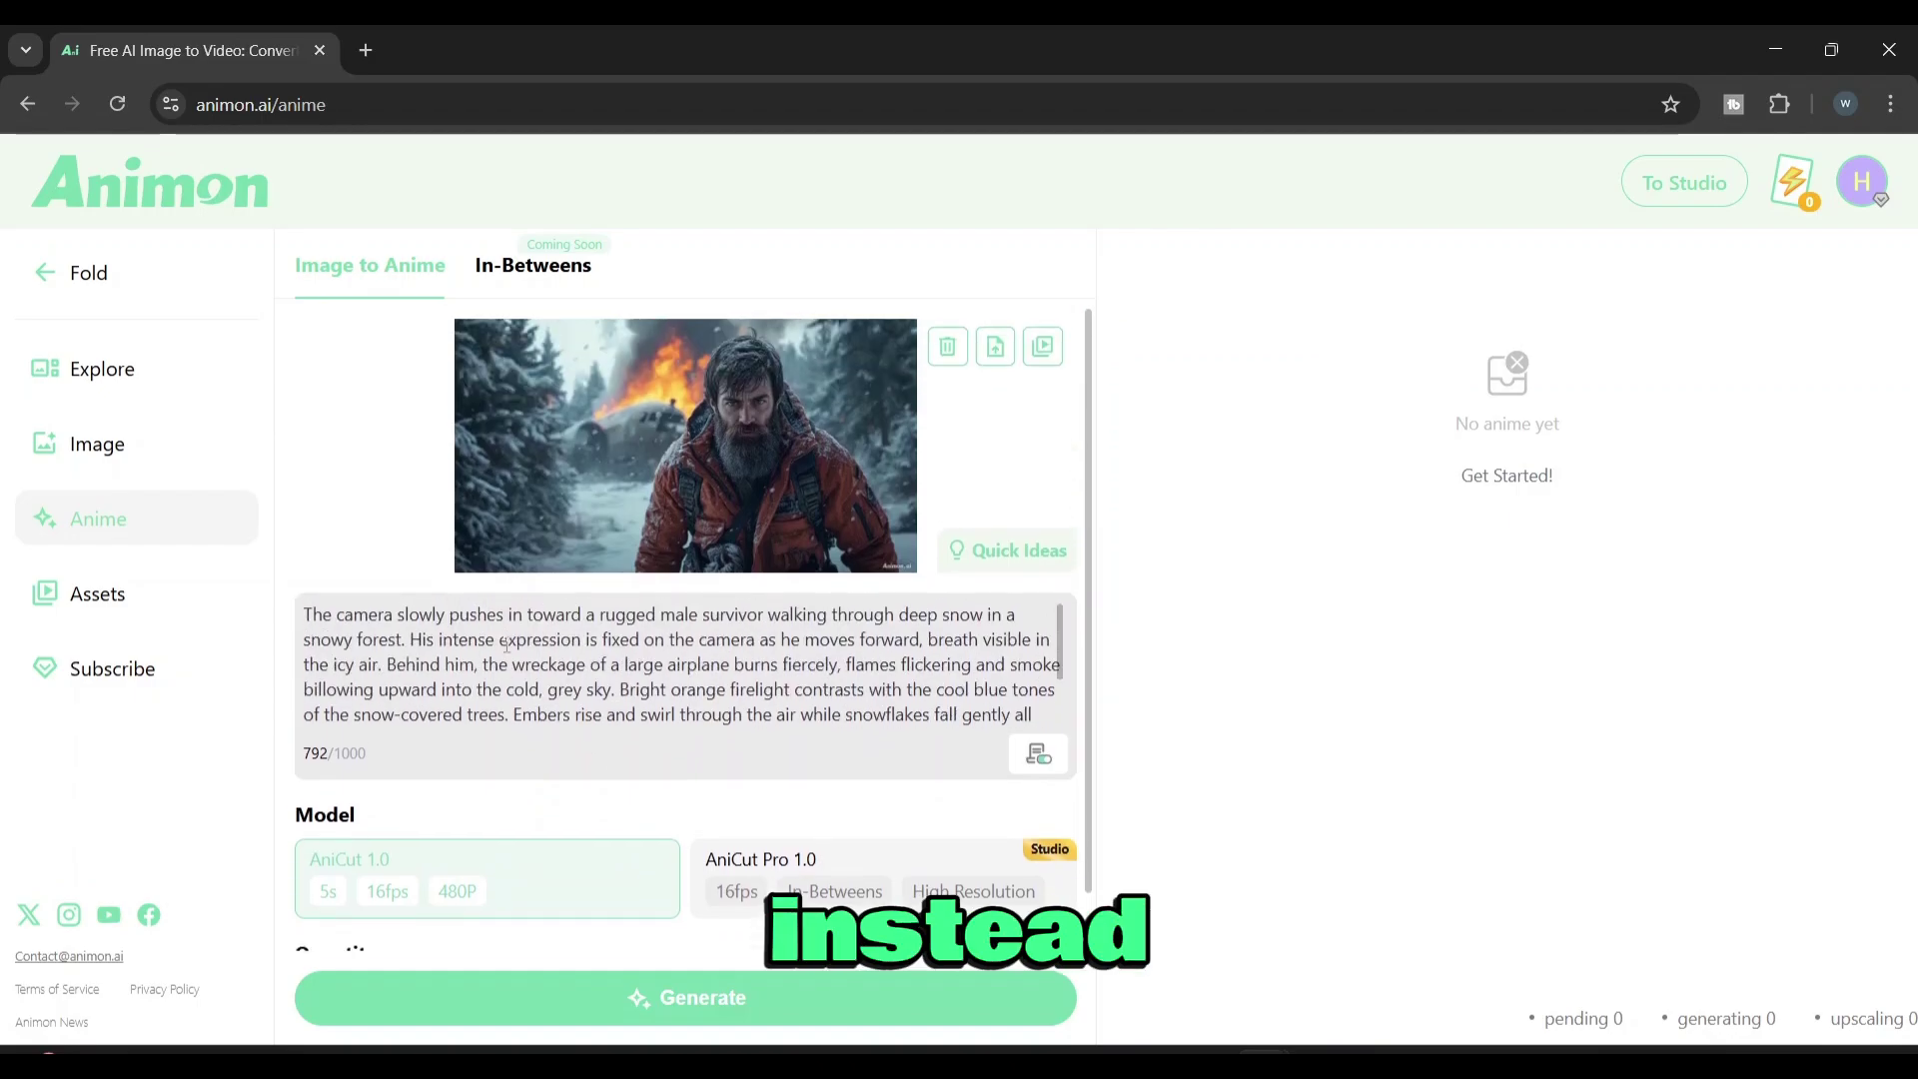
pyautogui.scroll(-5, 805, 699)
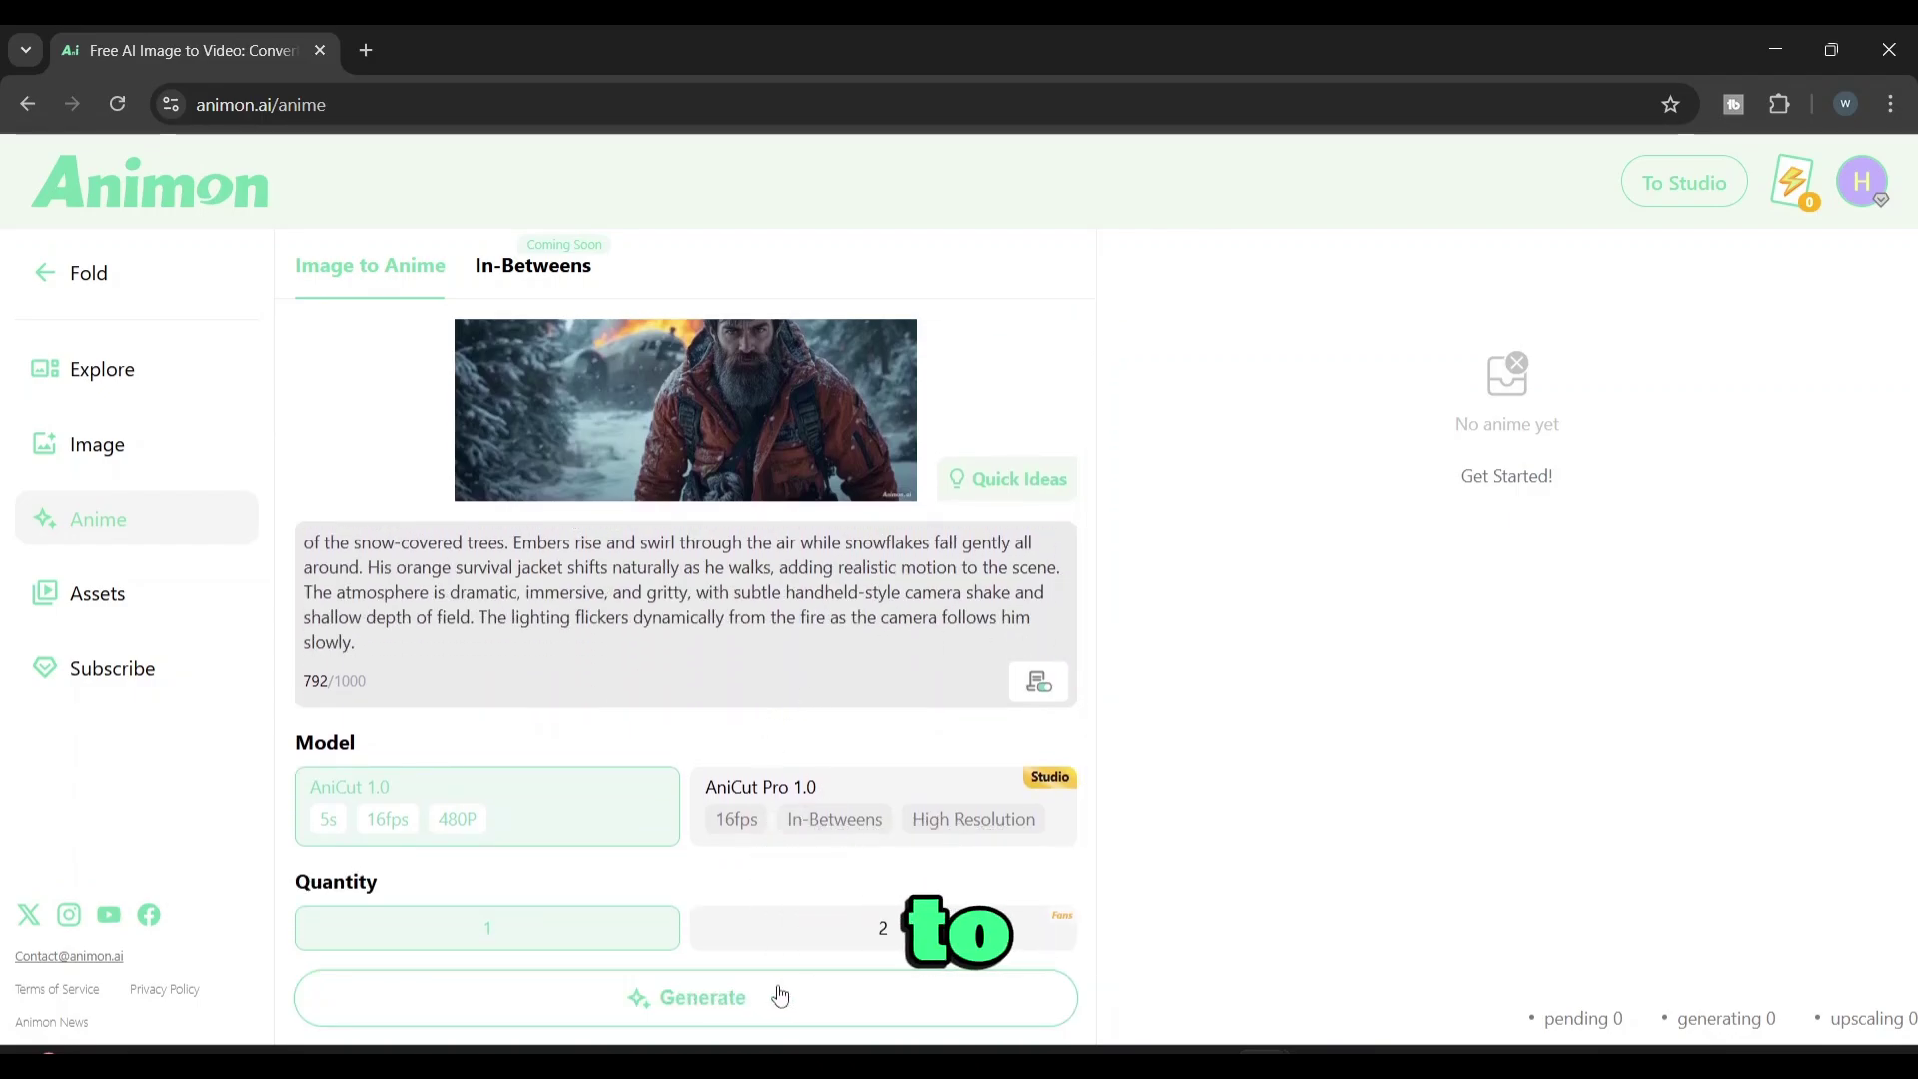
pyautogui.click(704, 1007)
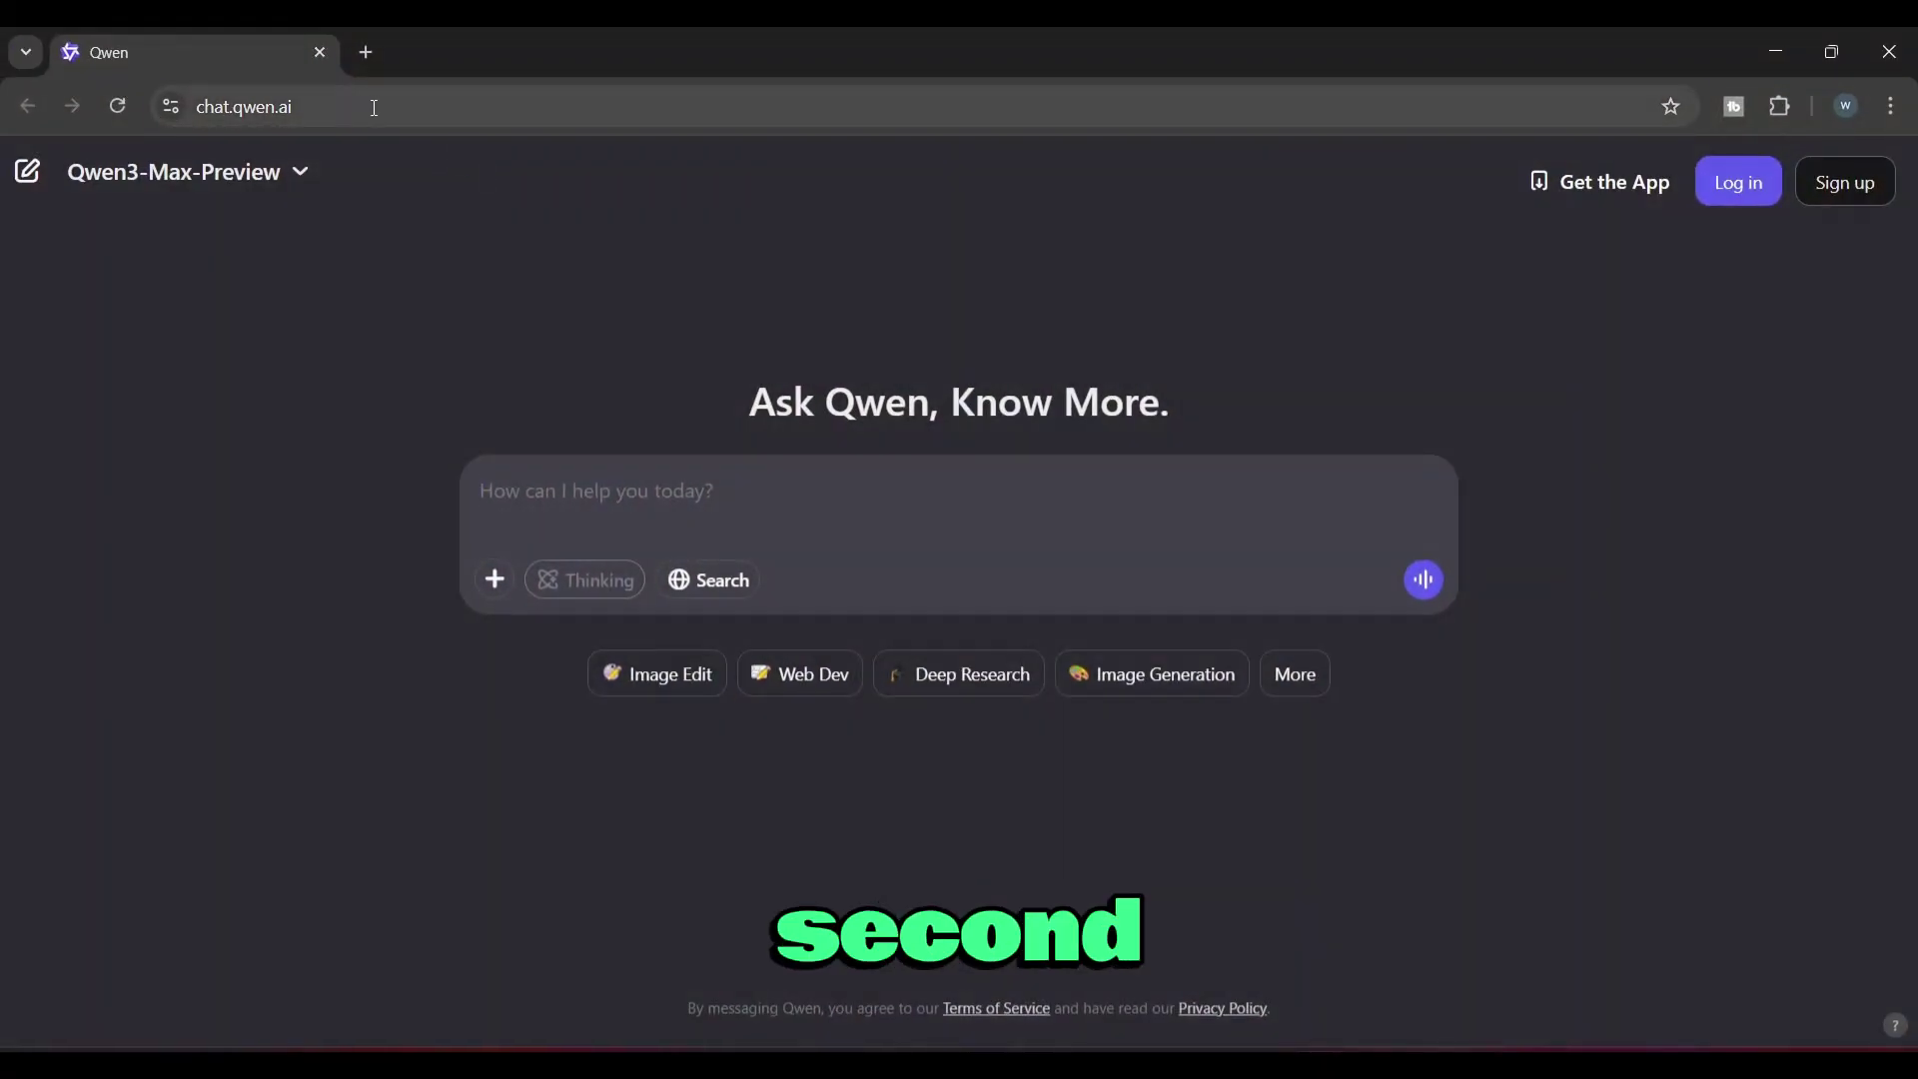
# Log in at chat.qwen.ai to reach the greeting home screen with Qwen3-Max-Preview
pyautogui.moveTo(278, 107); pyautogui.dragTo(461, 119)
pyautogui.click(369, 125)
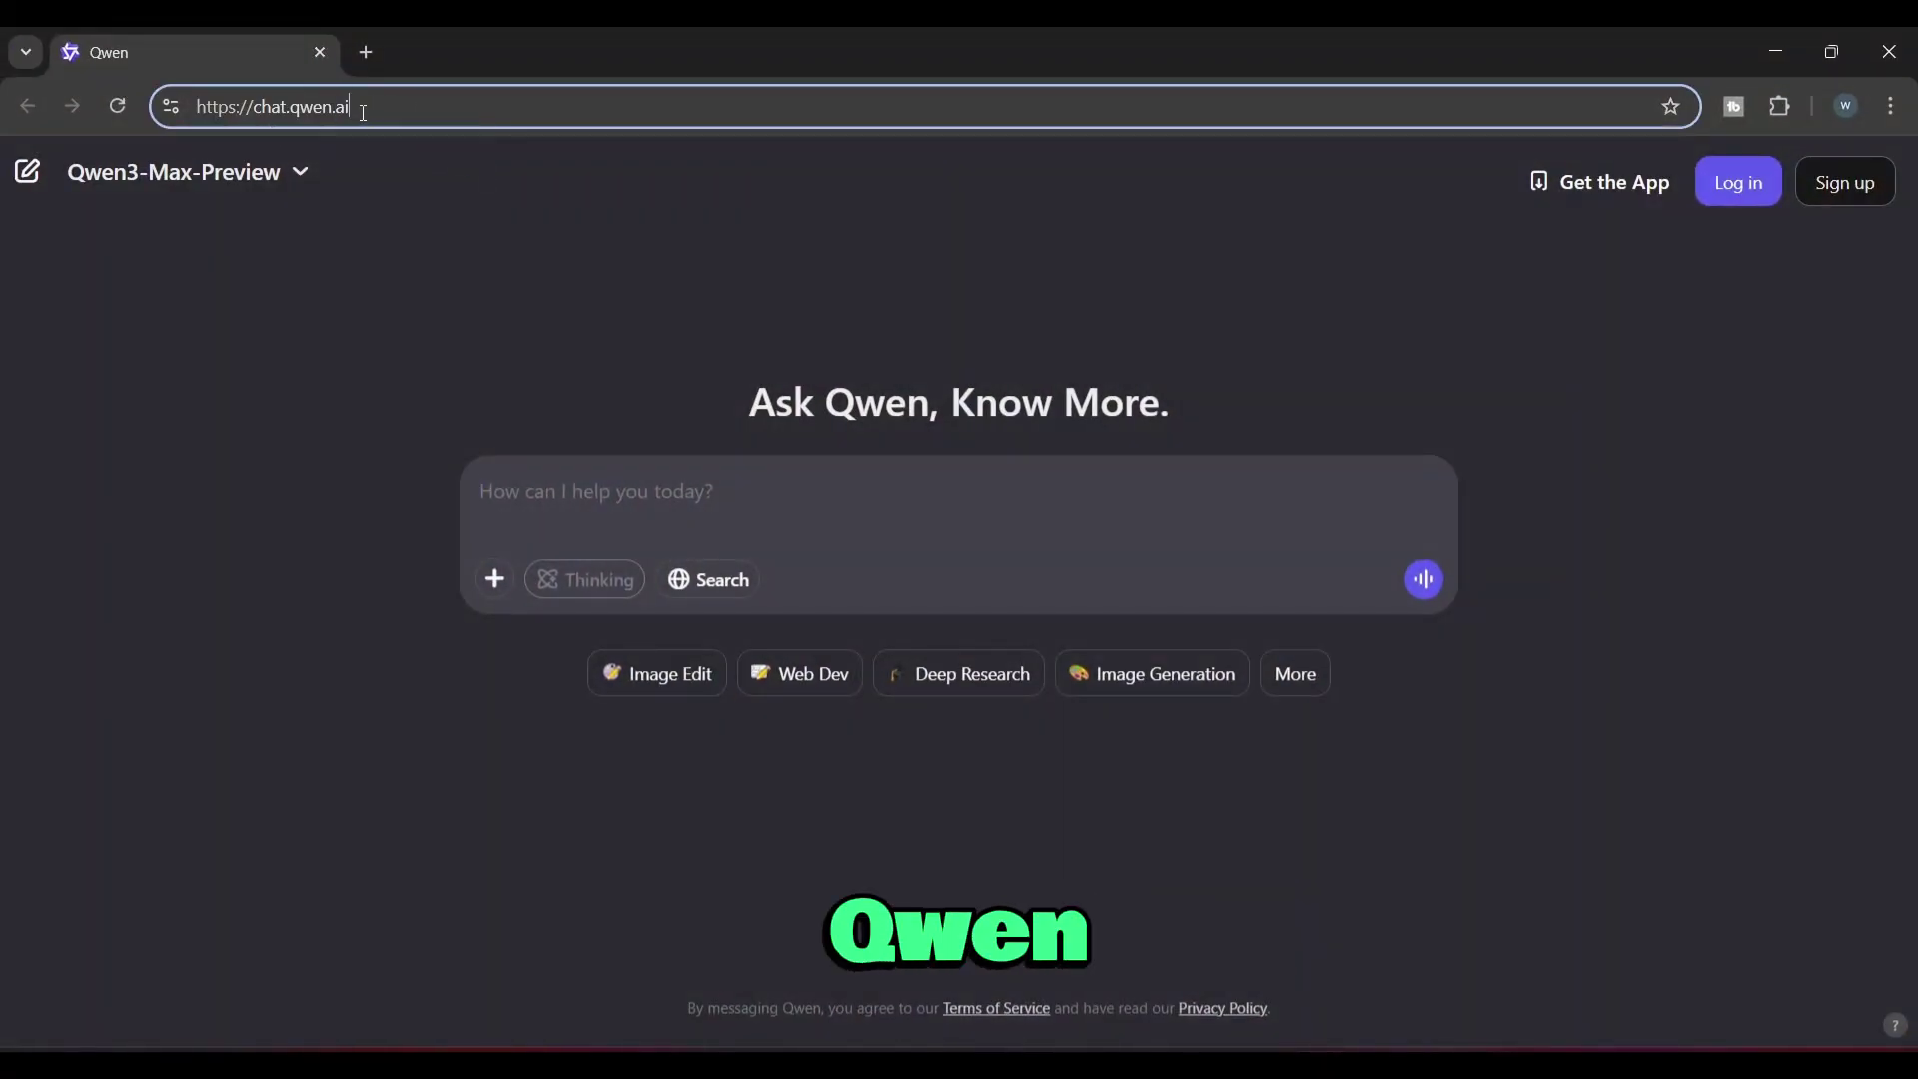
pyautogui.click(488, 337)
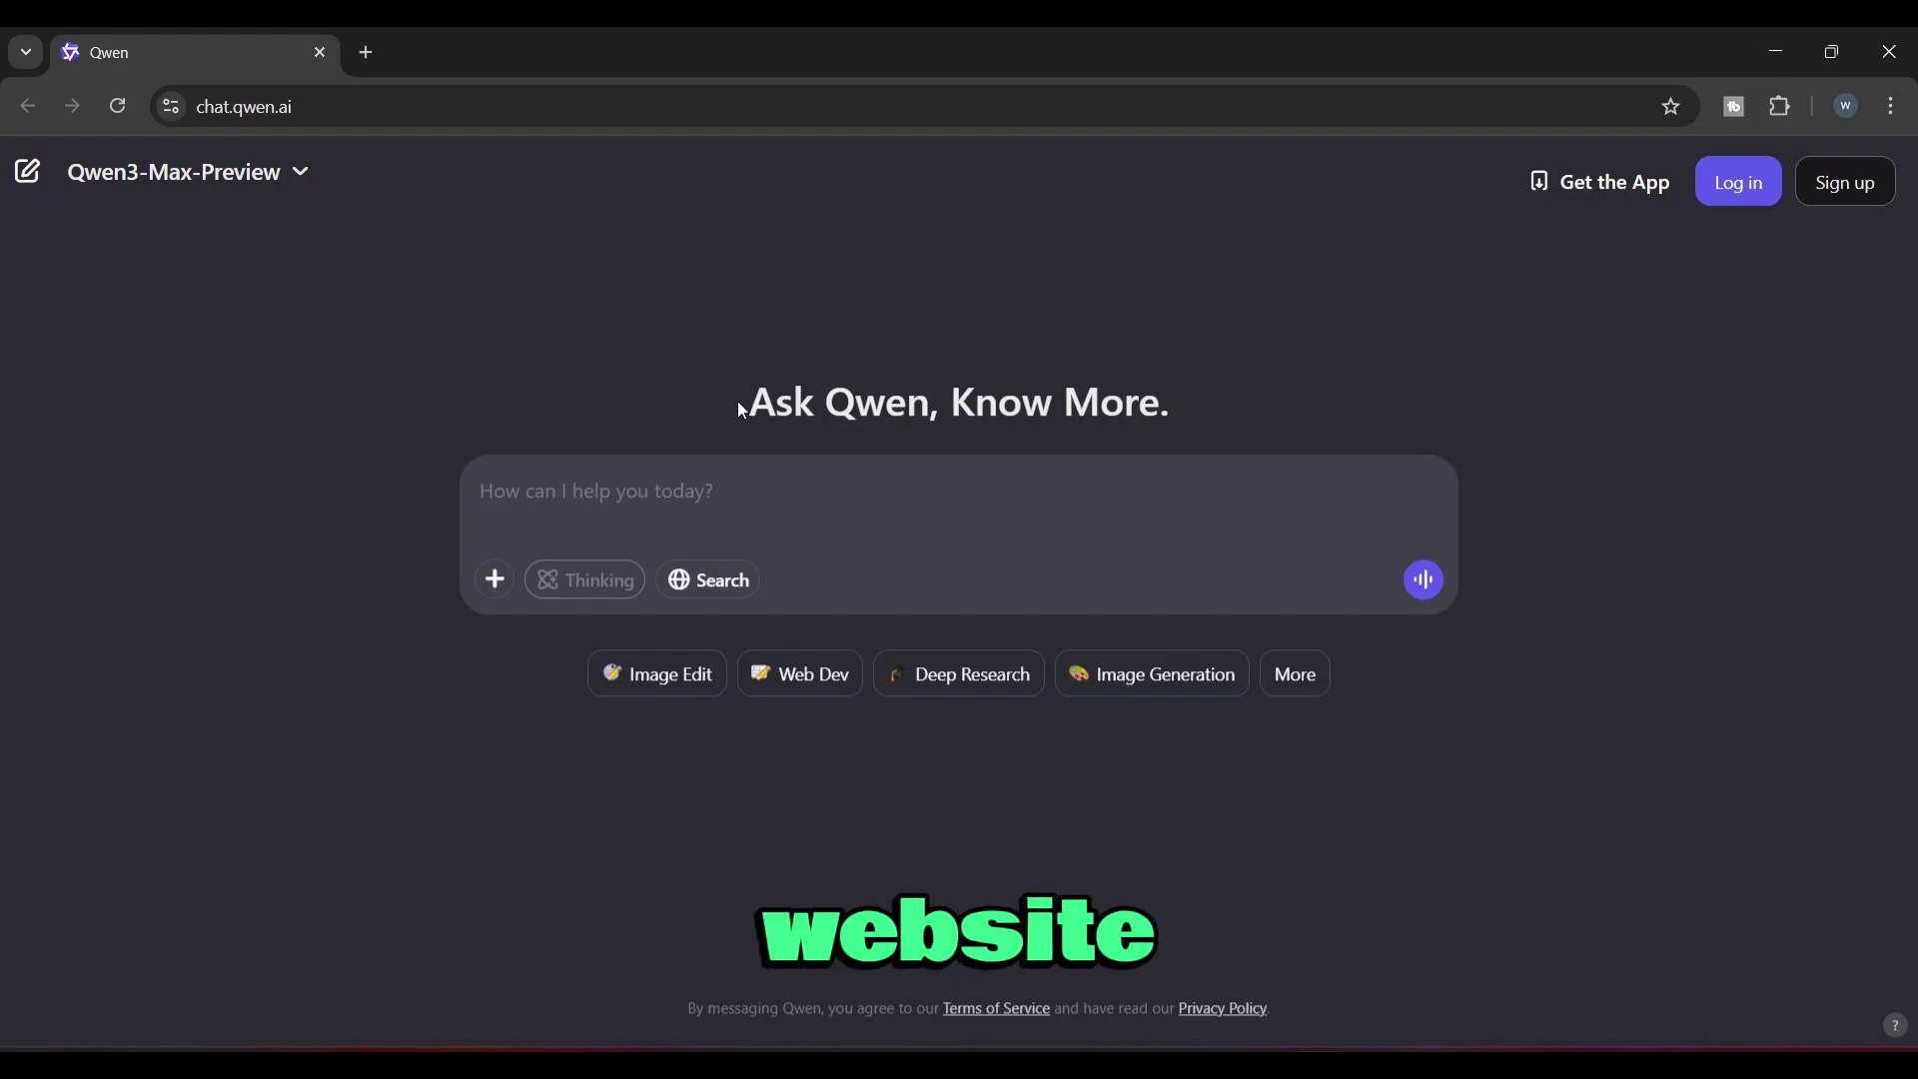
pyautogui.moveTo(723, 399); pyautogui.dragTo(1317, 402)
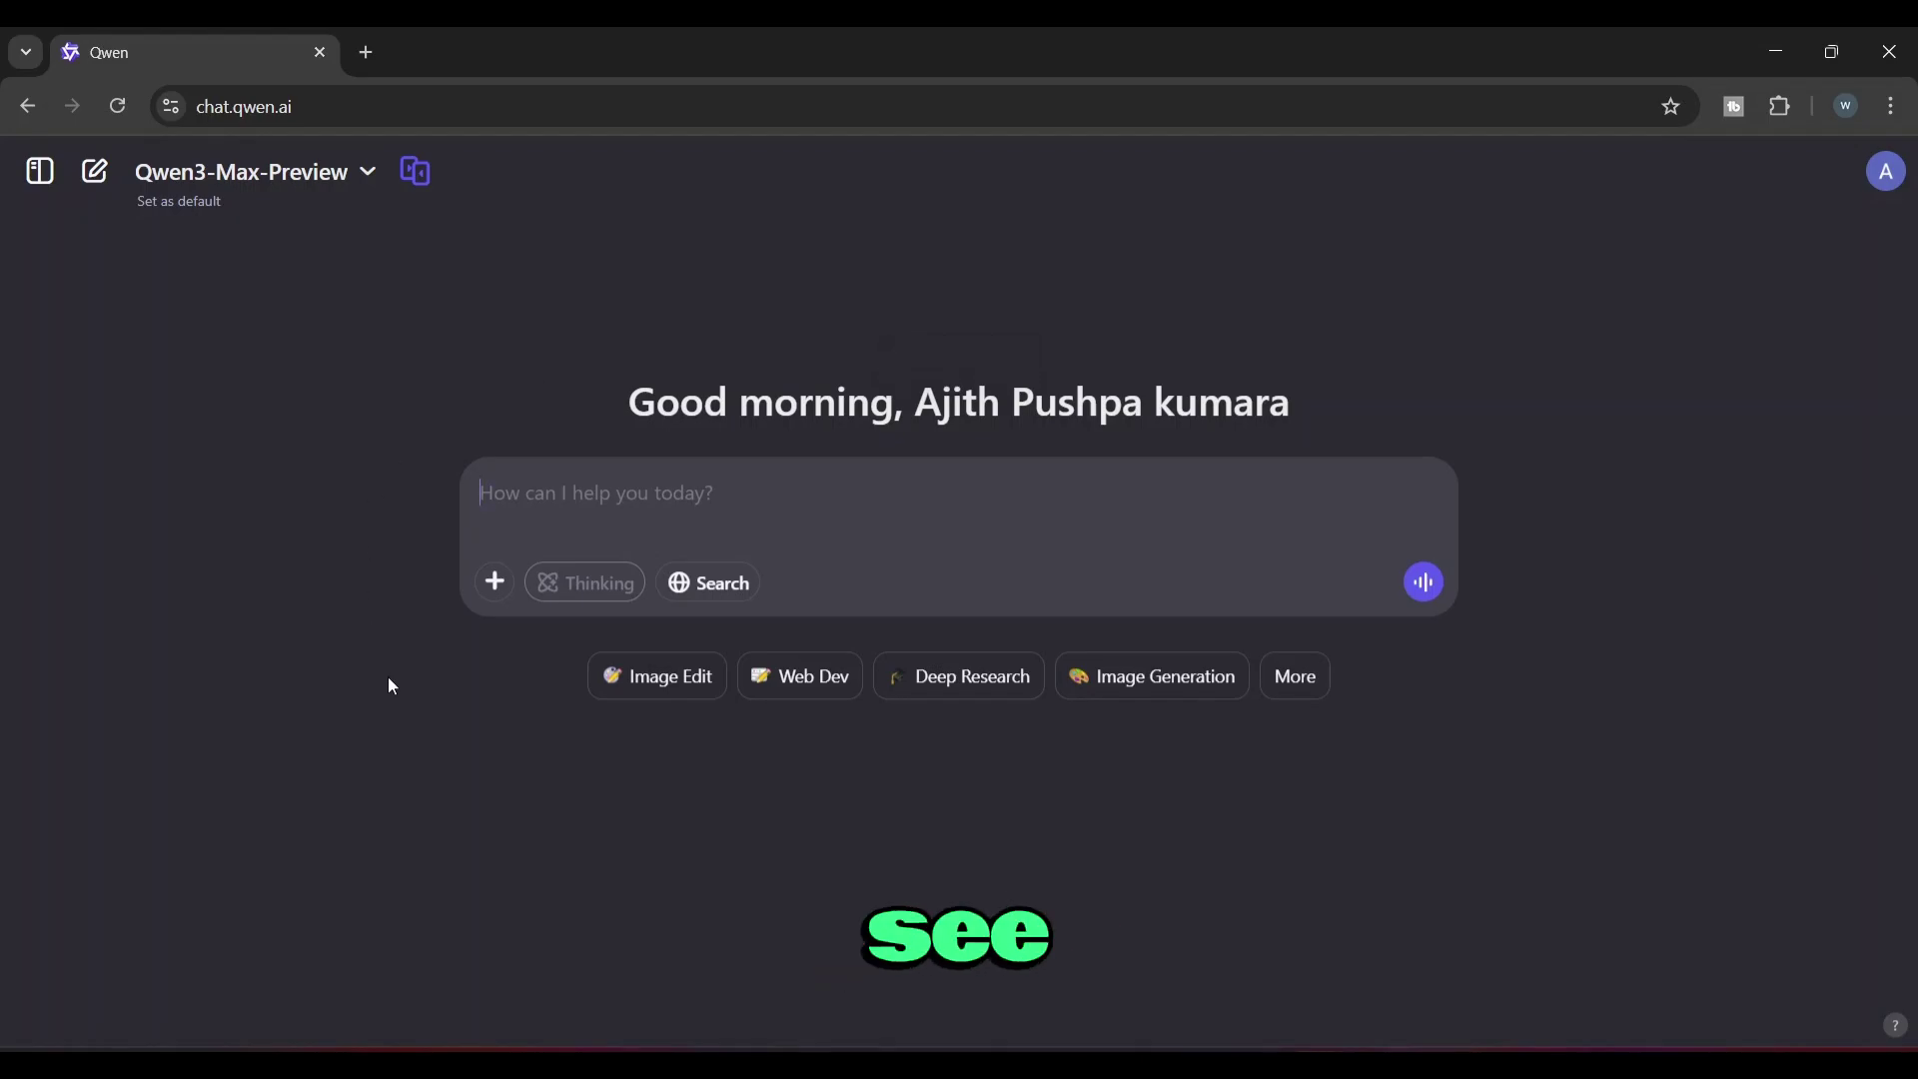
# Switch Qwen Chat to Video Generation and paste the multi-line snowy wreck video prompt
pyautogui.click(1303, 695)
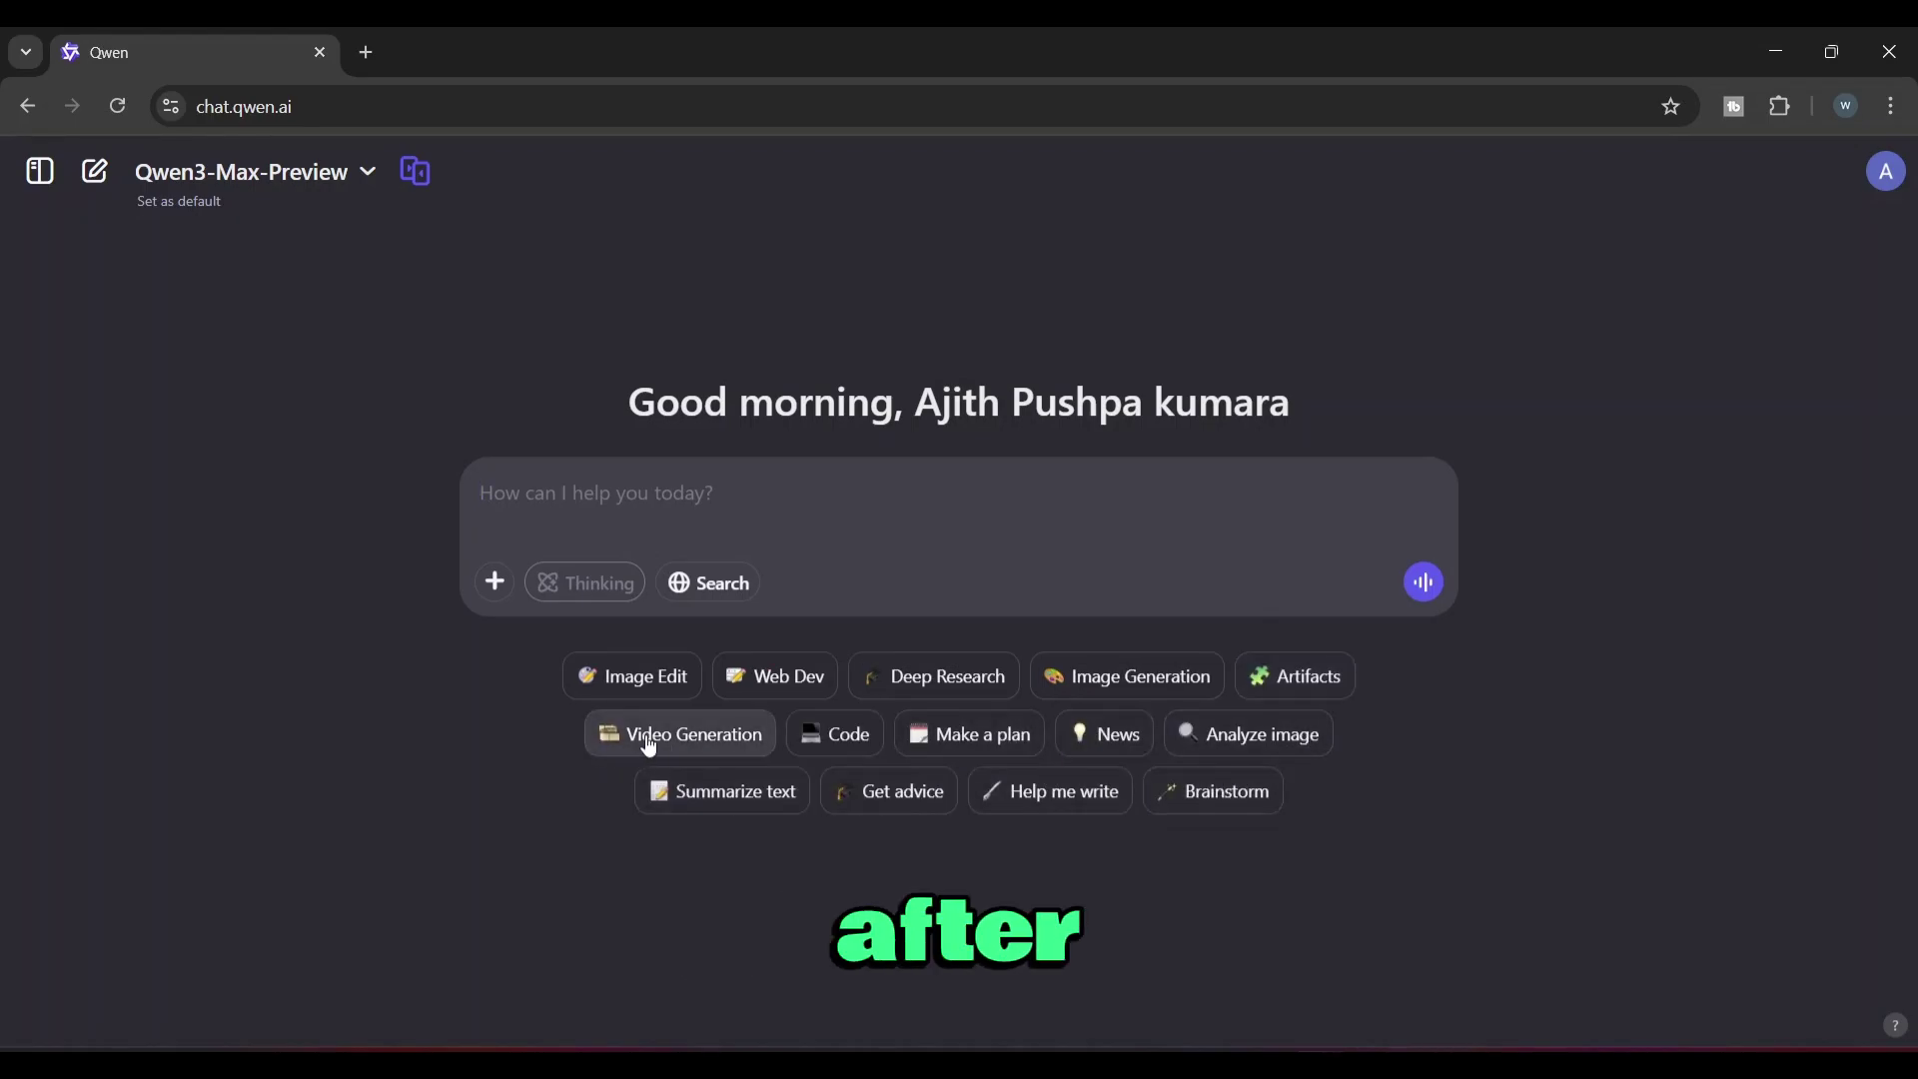
pyautogui.click(709, 741)
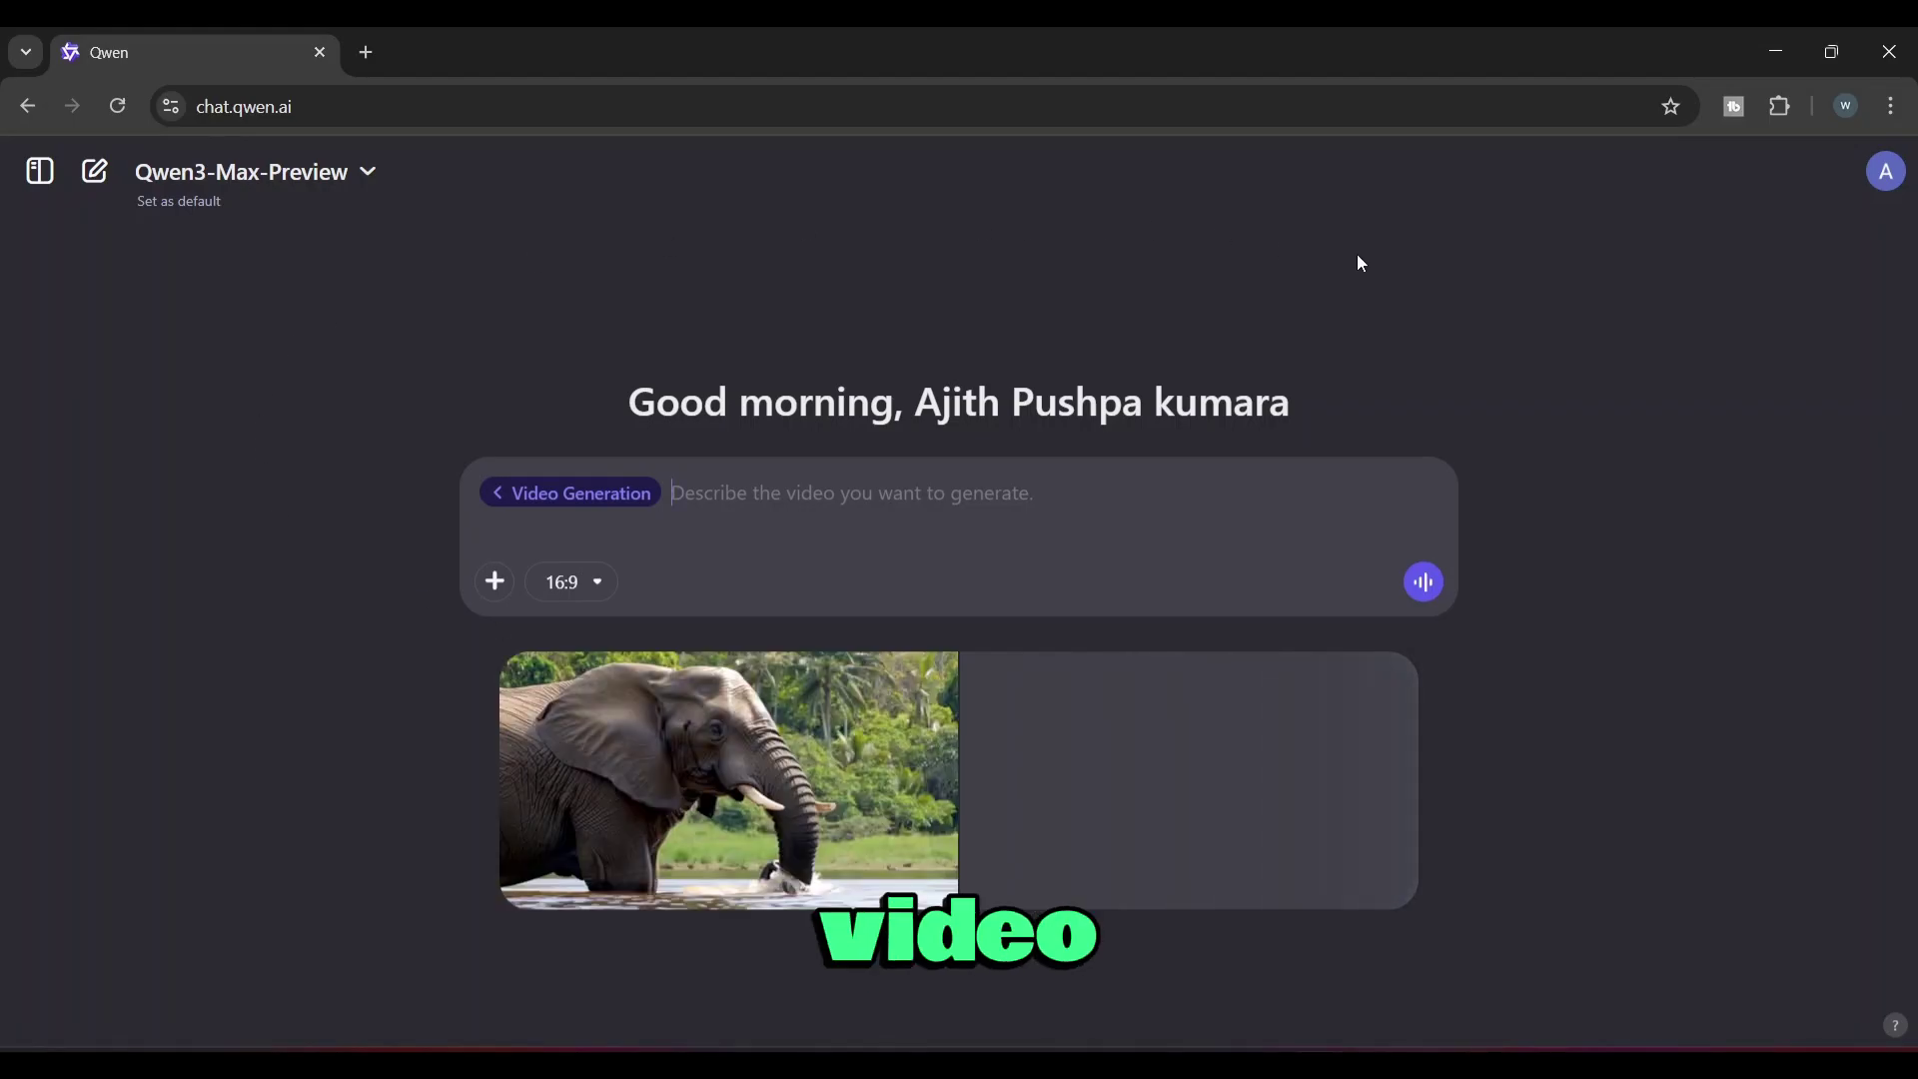
pyautogui.click(783, 548)
pyautogui.hotkey('ctrl', 'v')
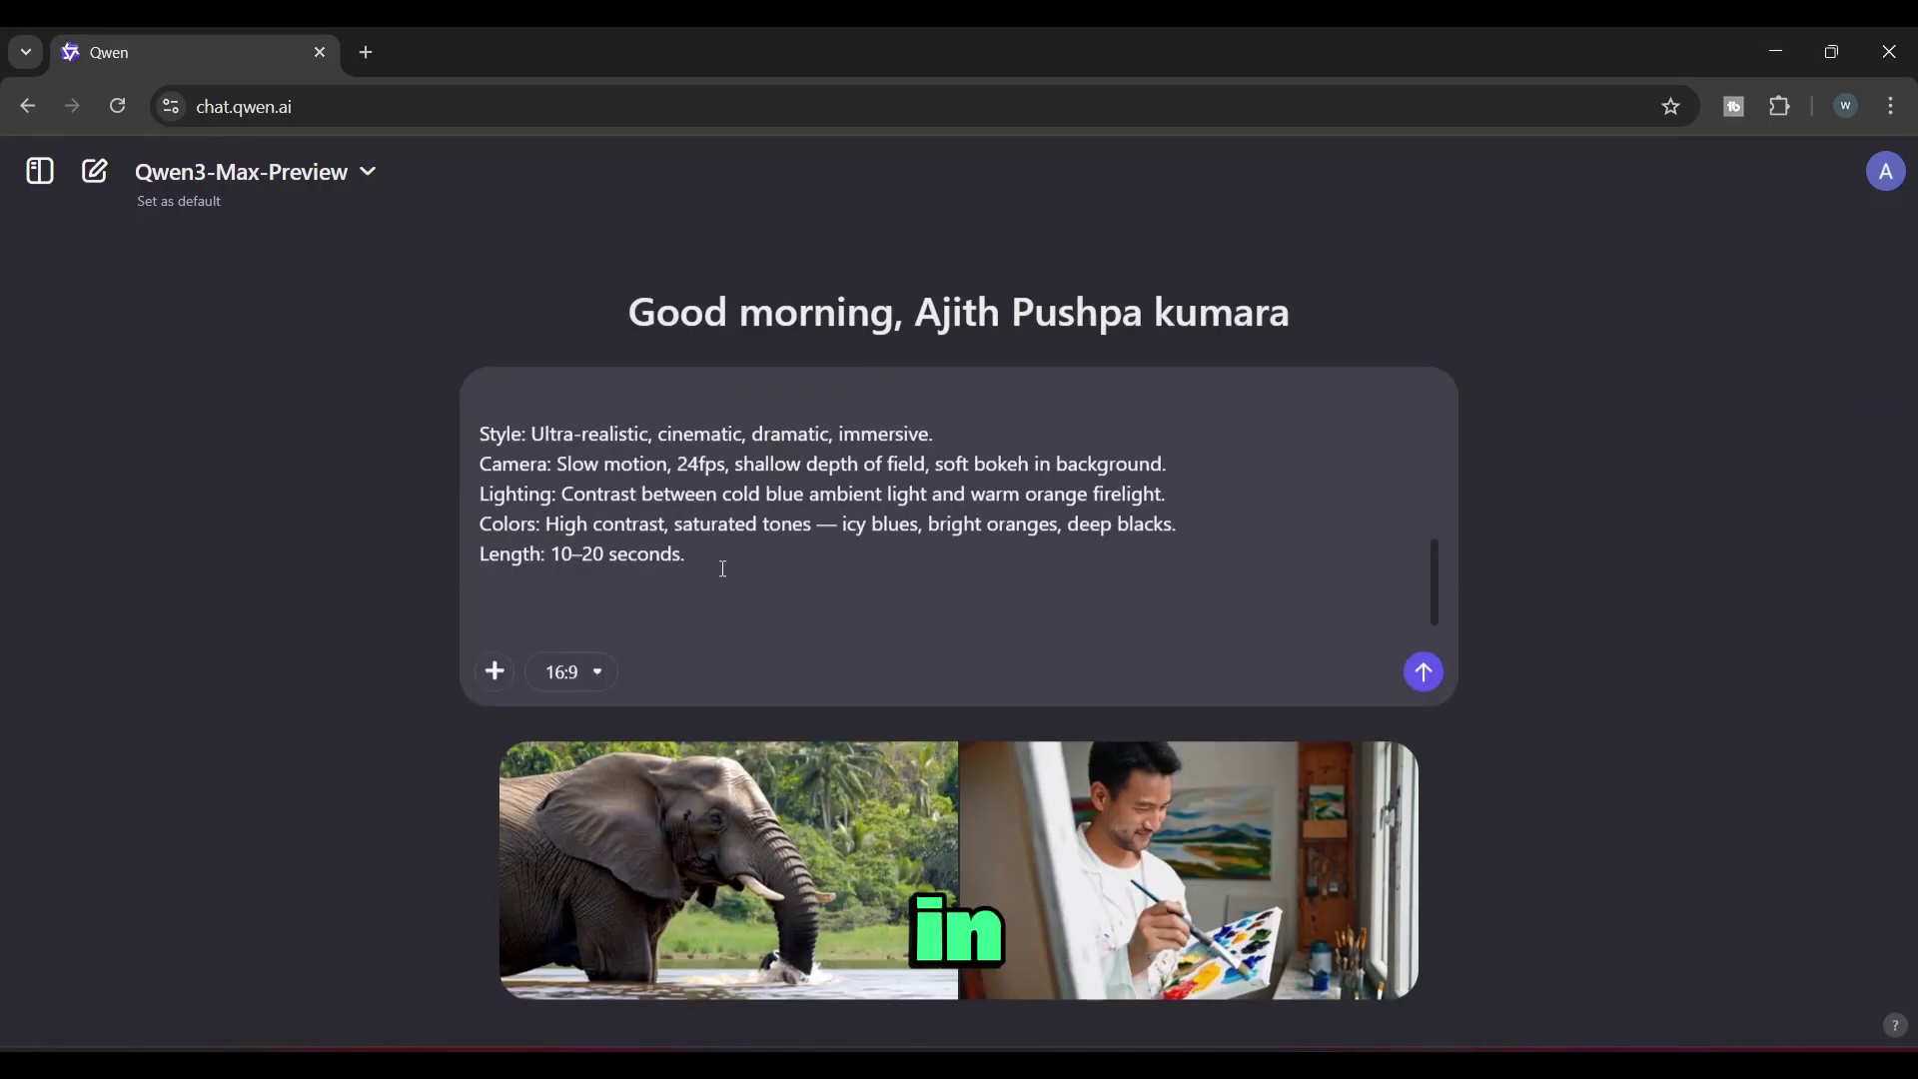
pyautogui.scroll(10, 724, 568)
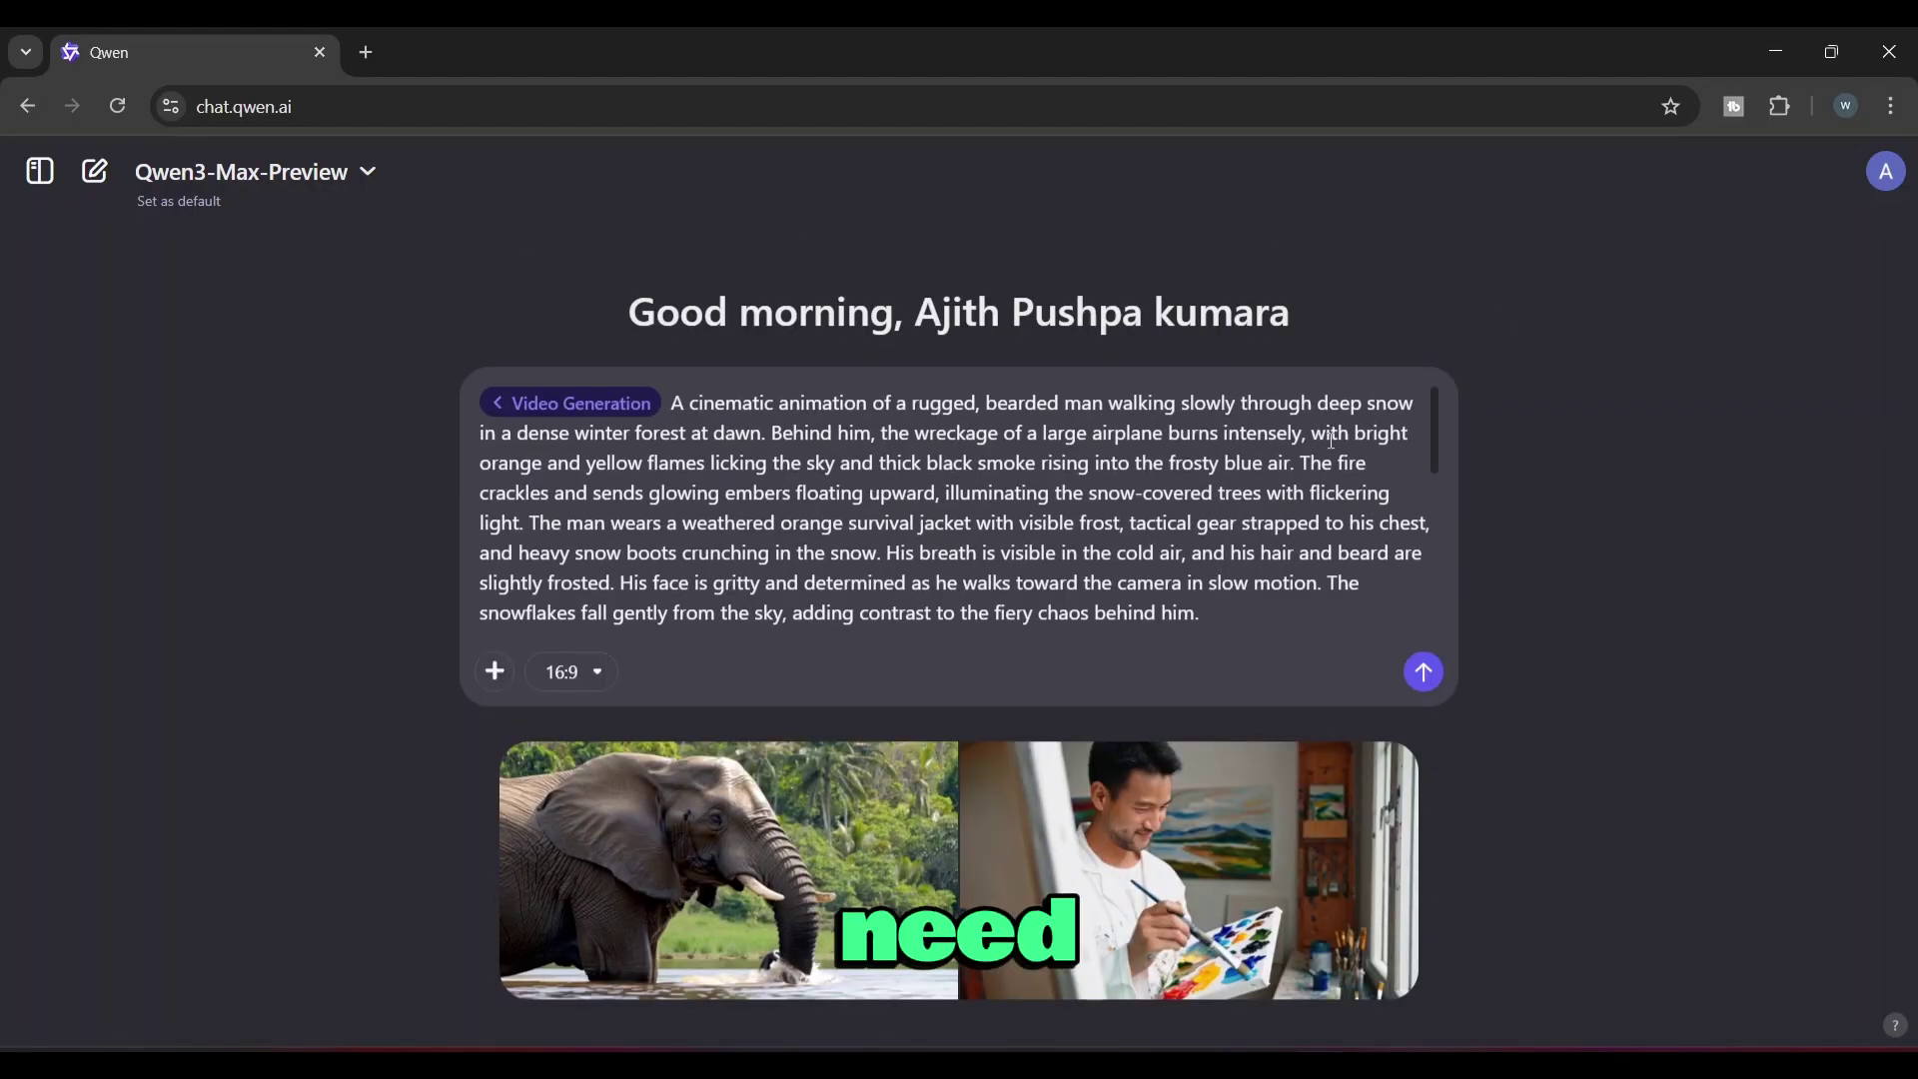
pyautogui.scroll(-10, 657, 659)
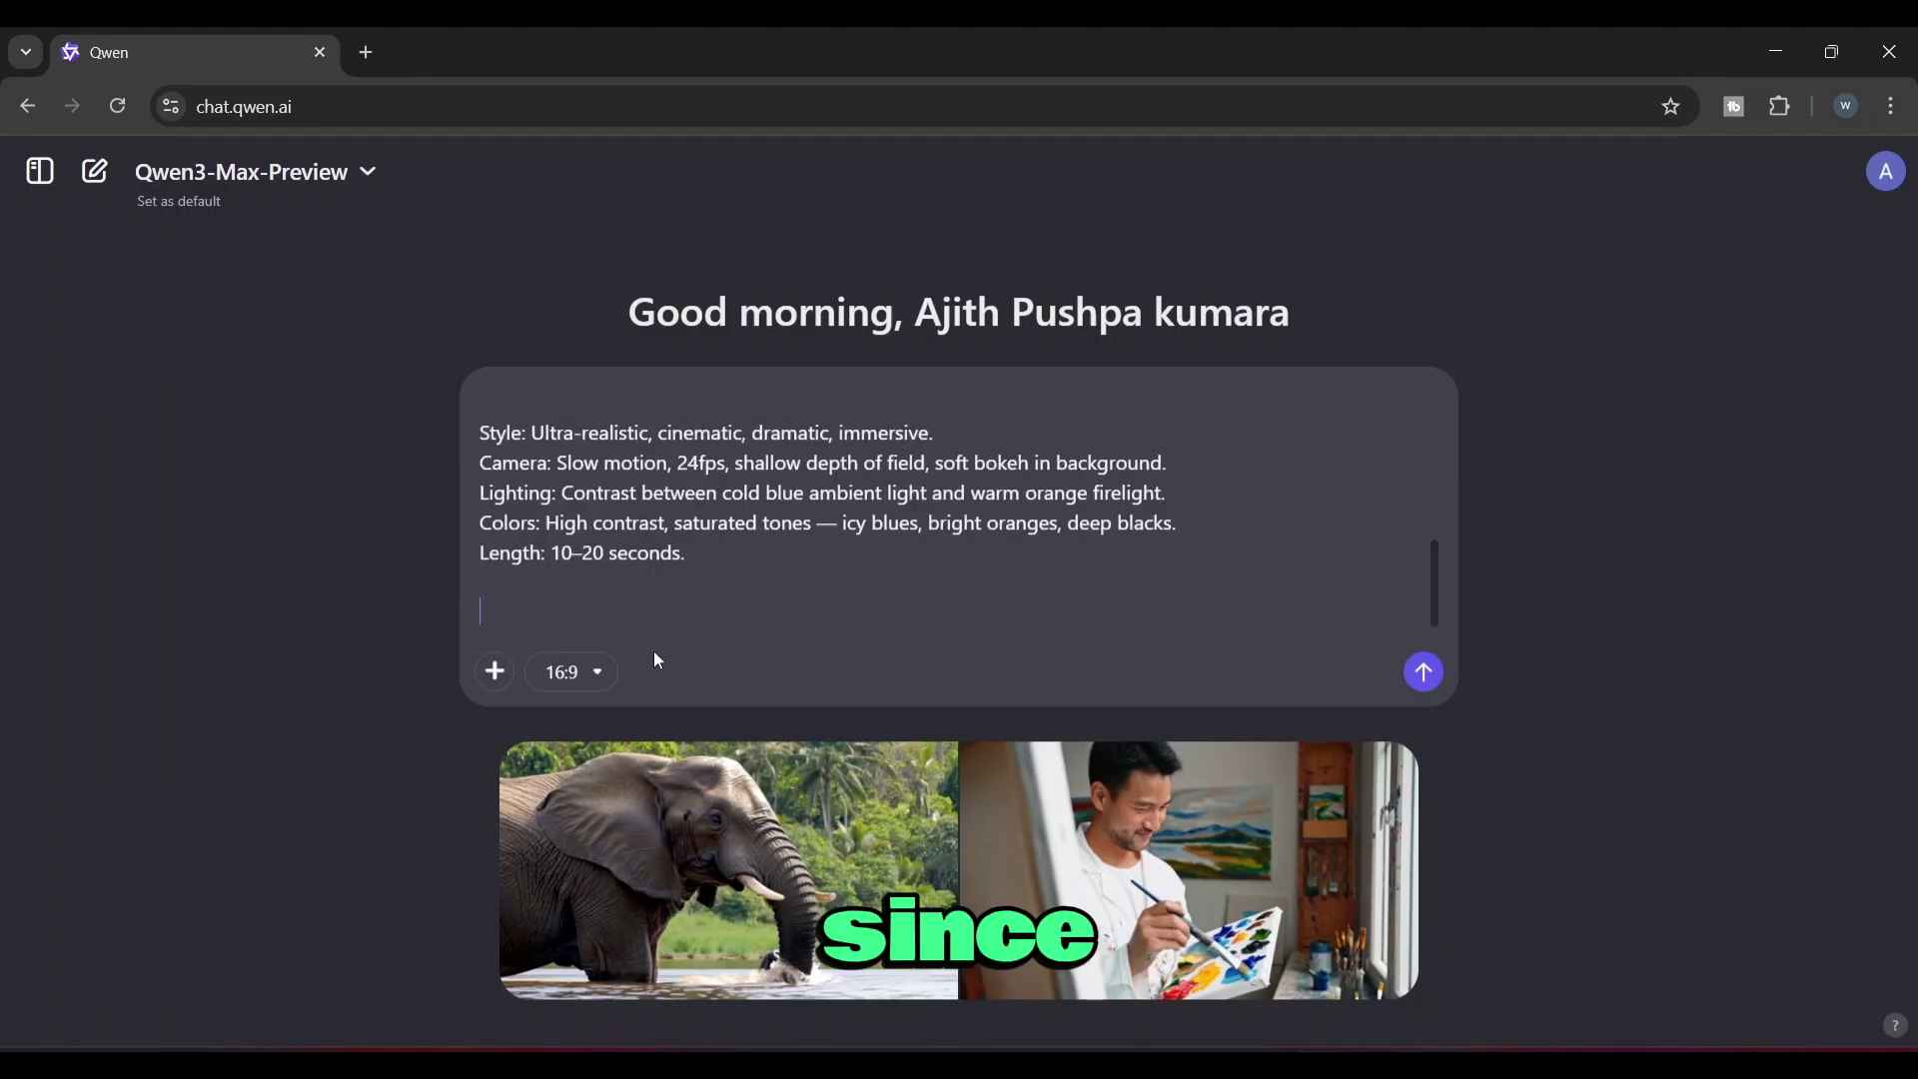
# Keep the 16:9 aspect ratio and send the prompt to generate the video
pyautogui.click(558, 692)
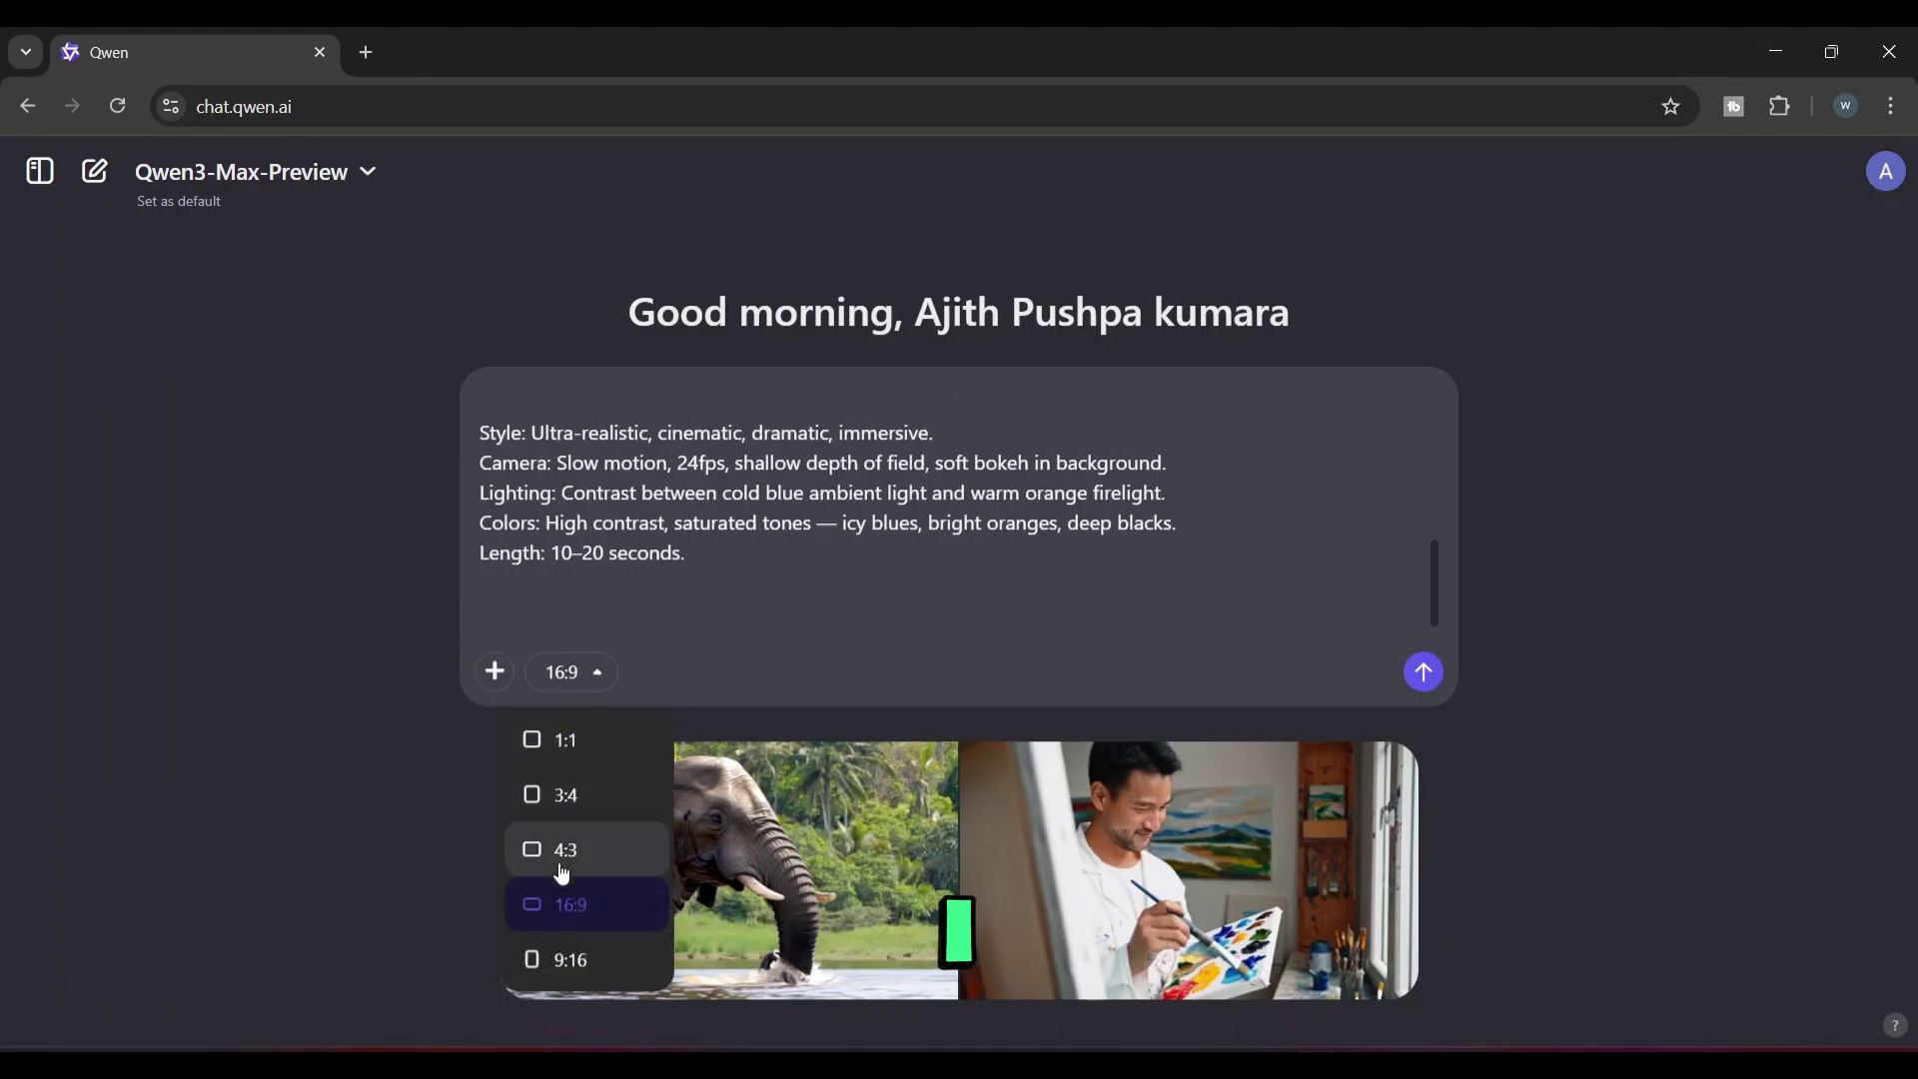
pyautogui.click(558, 909)
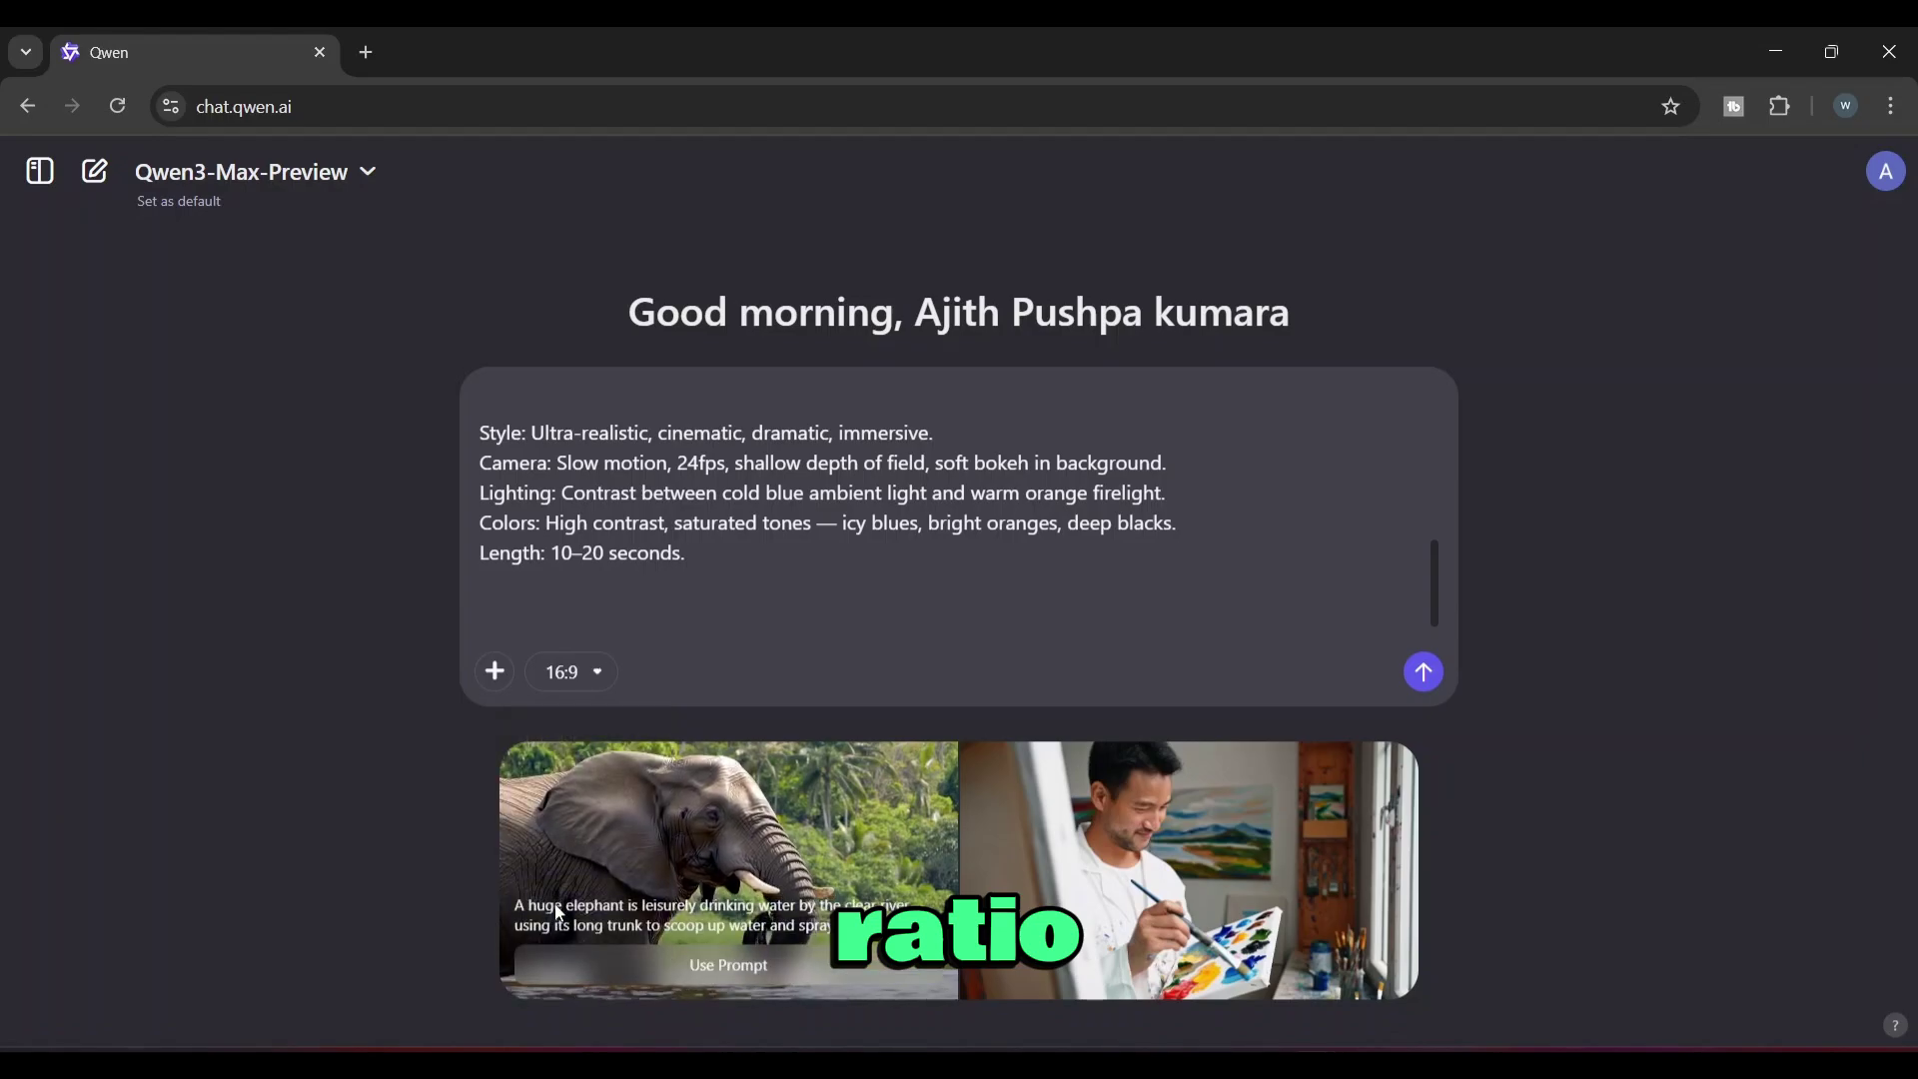
pyautogui.click(1423, 673)
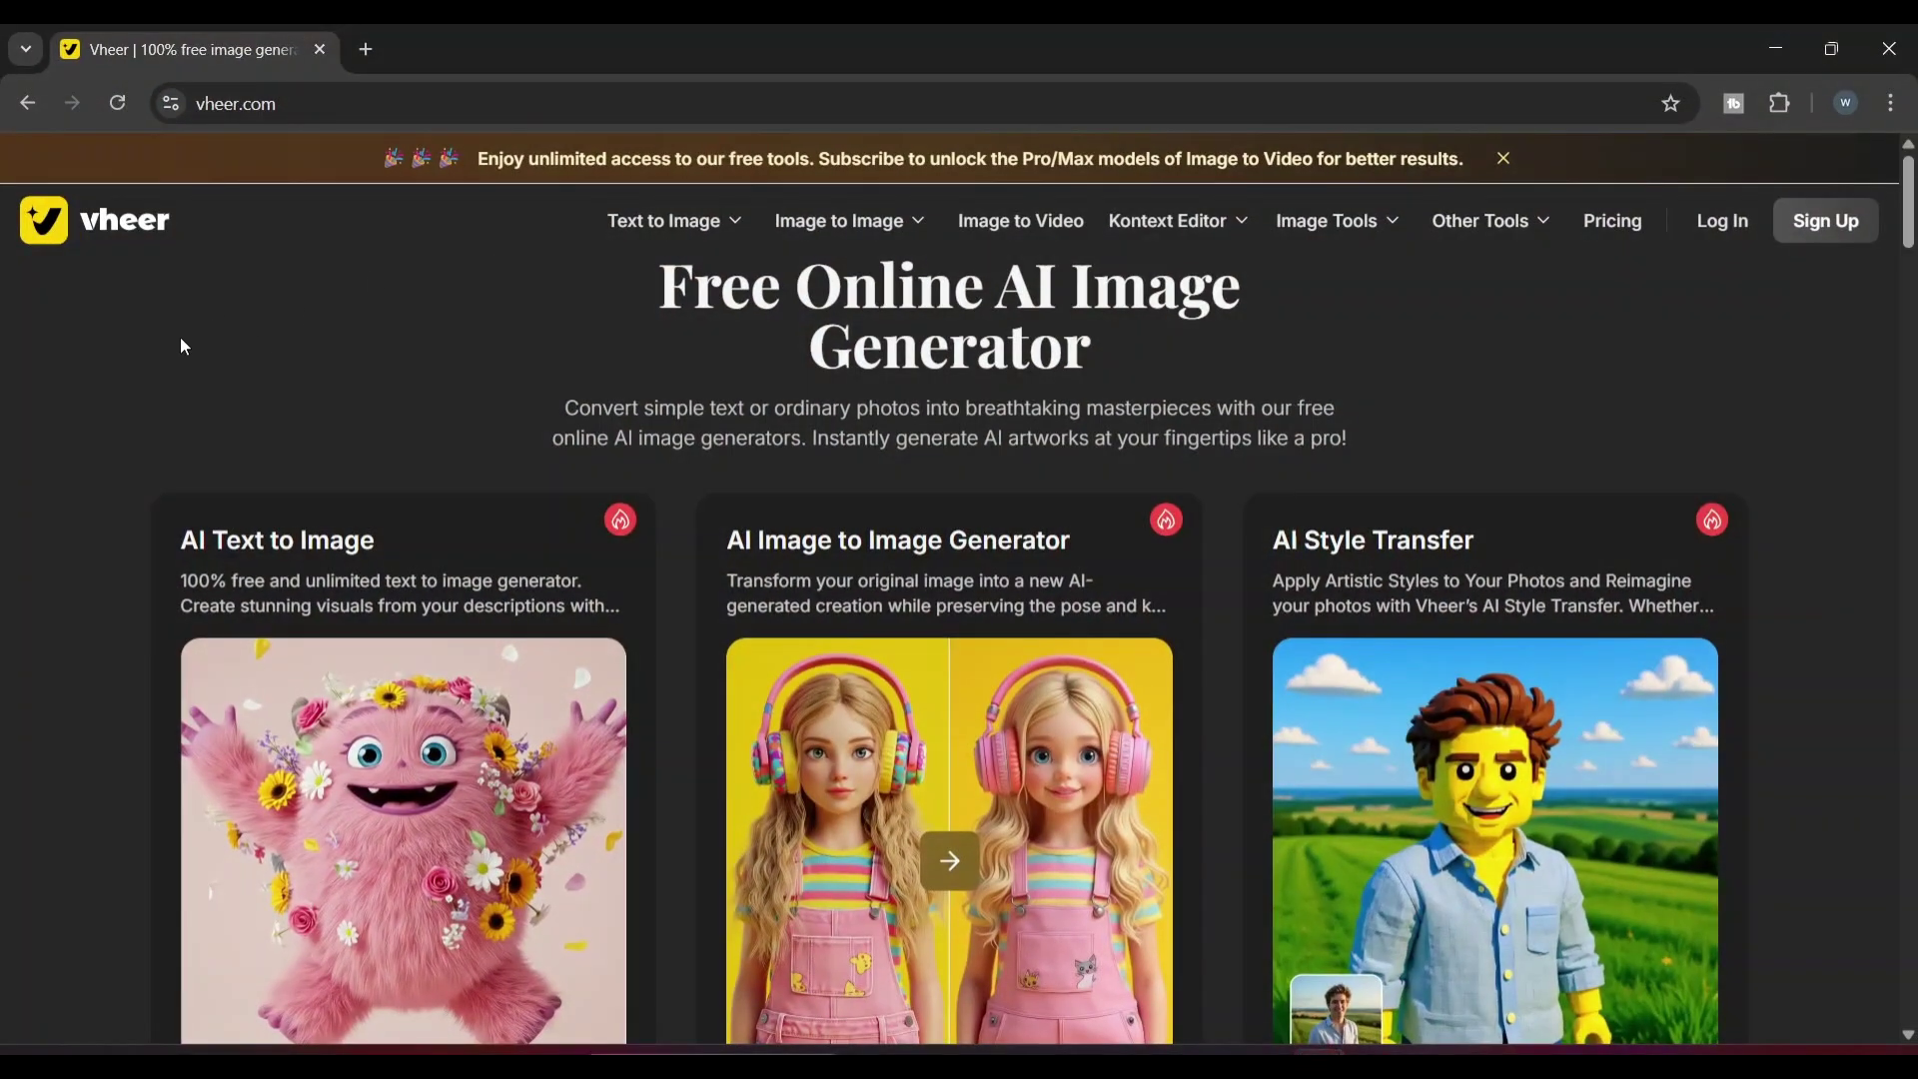
# Browse vheer.com and open the AI Image To Video Generator page
pyautogui.click(406, 104)
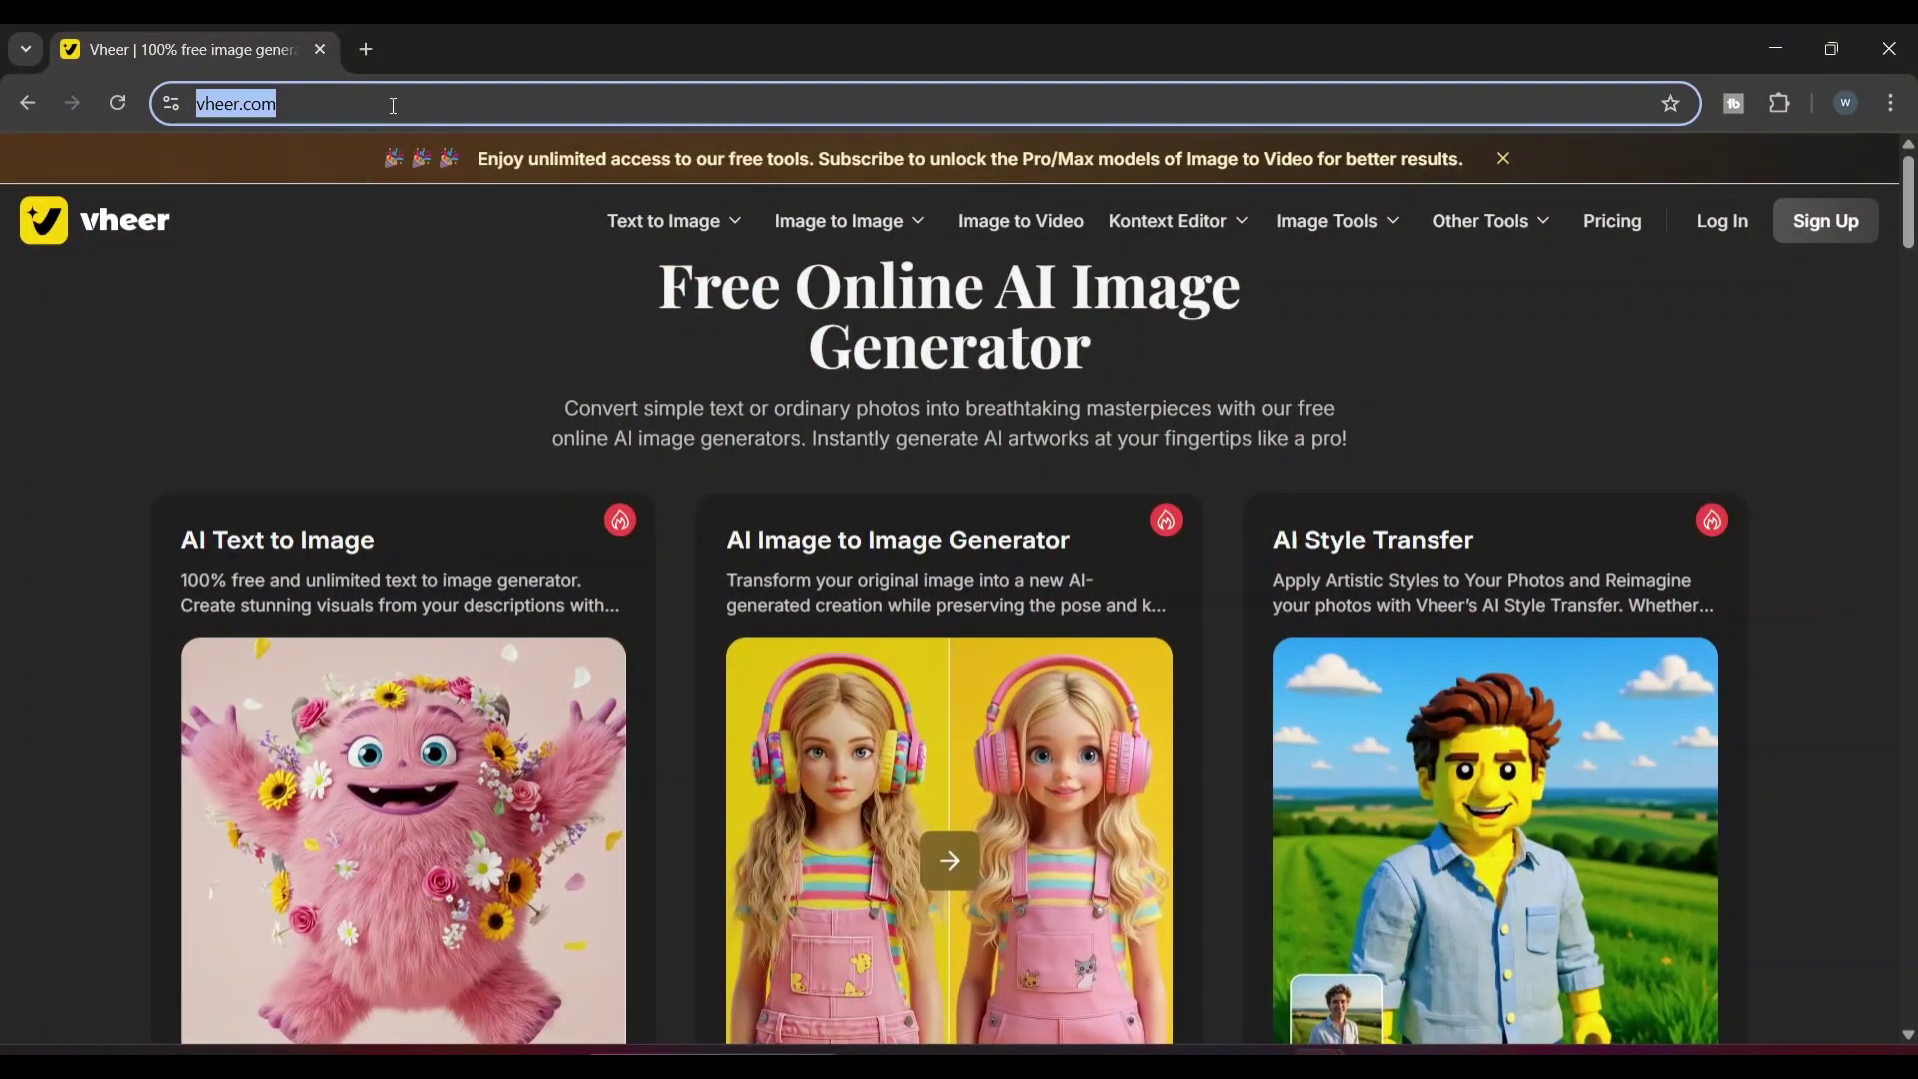
pyautogui.moveTo(341, 104); pyautogui.dragTo(407, 115)
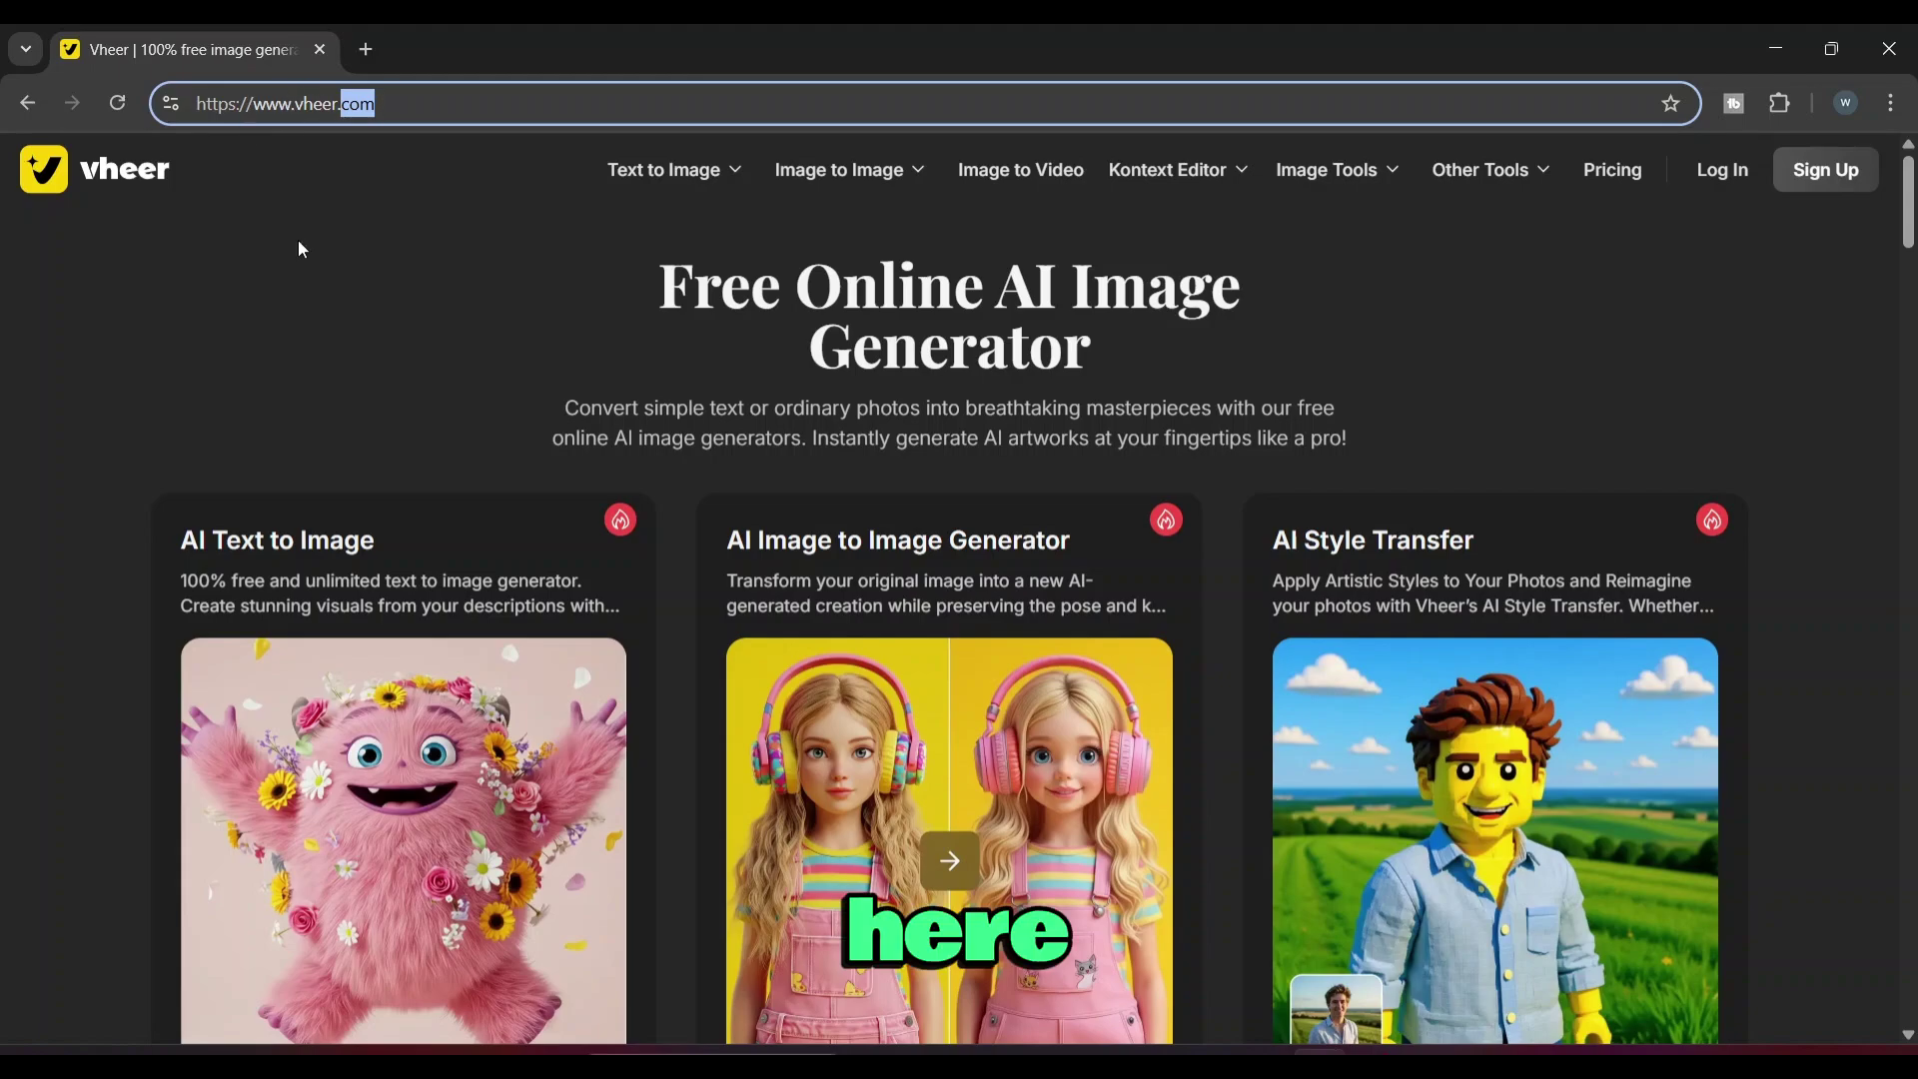
pyautogui.click(317, 285)
pyautogui.scroll(-15, 1123, 373)
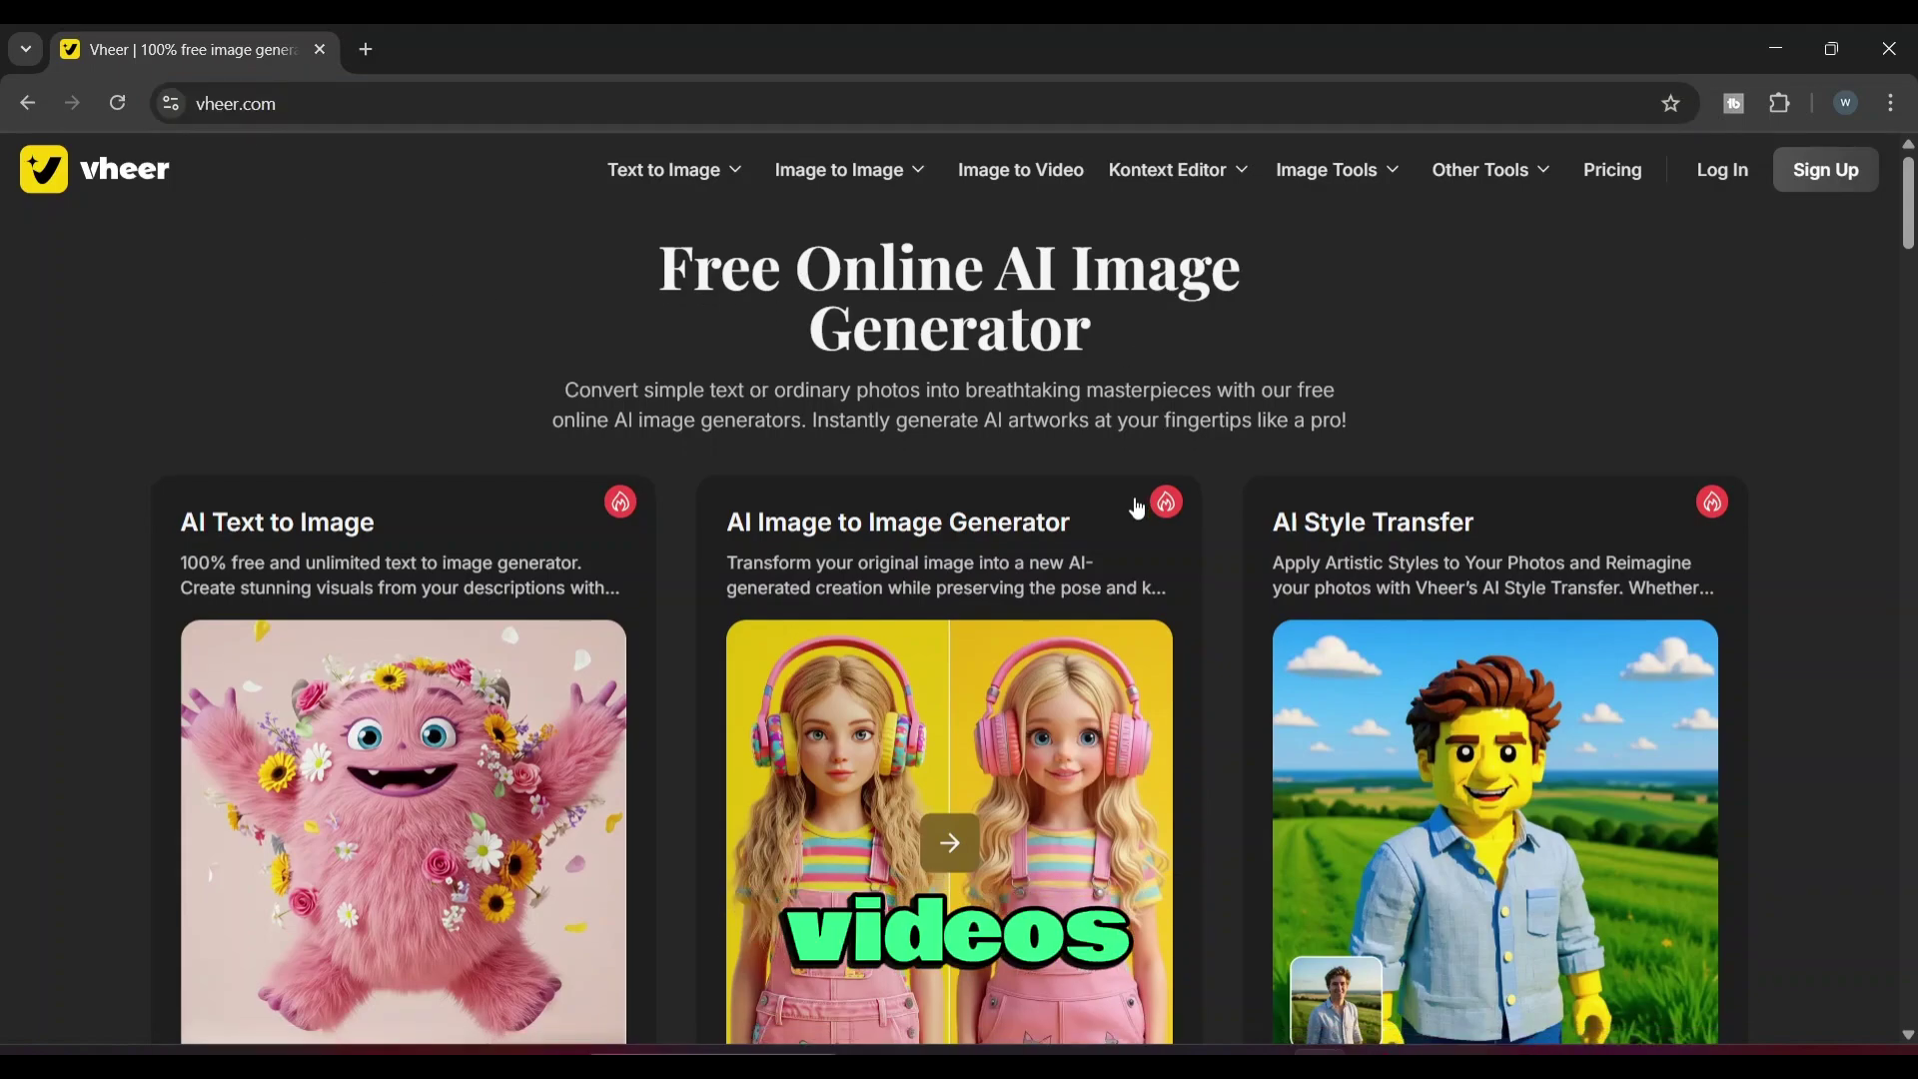
pyautogui.scroll(-12, 1088, 679)
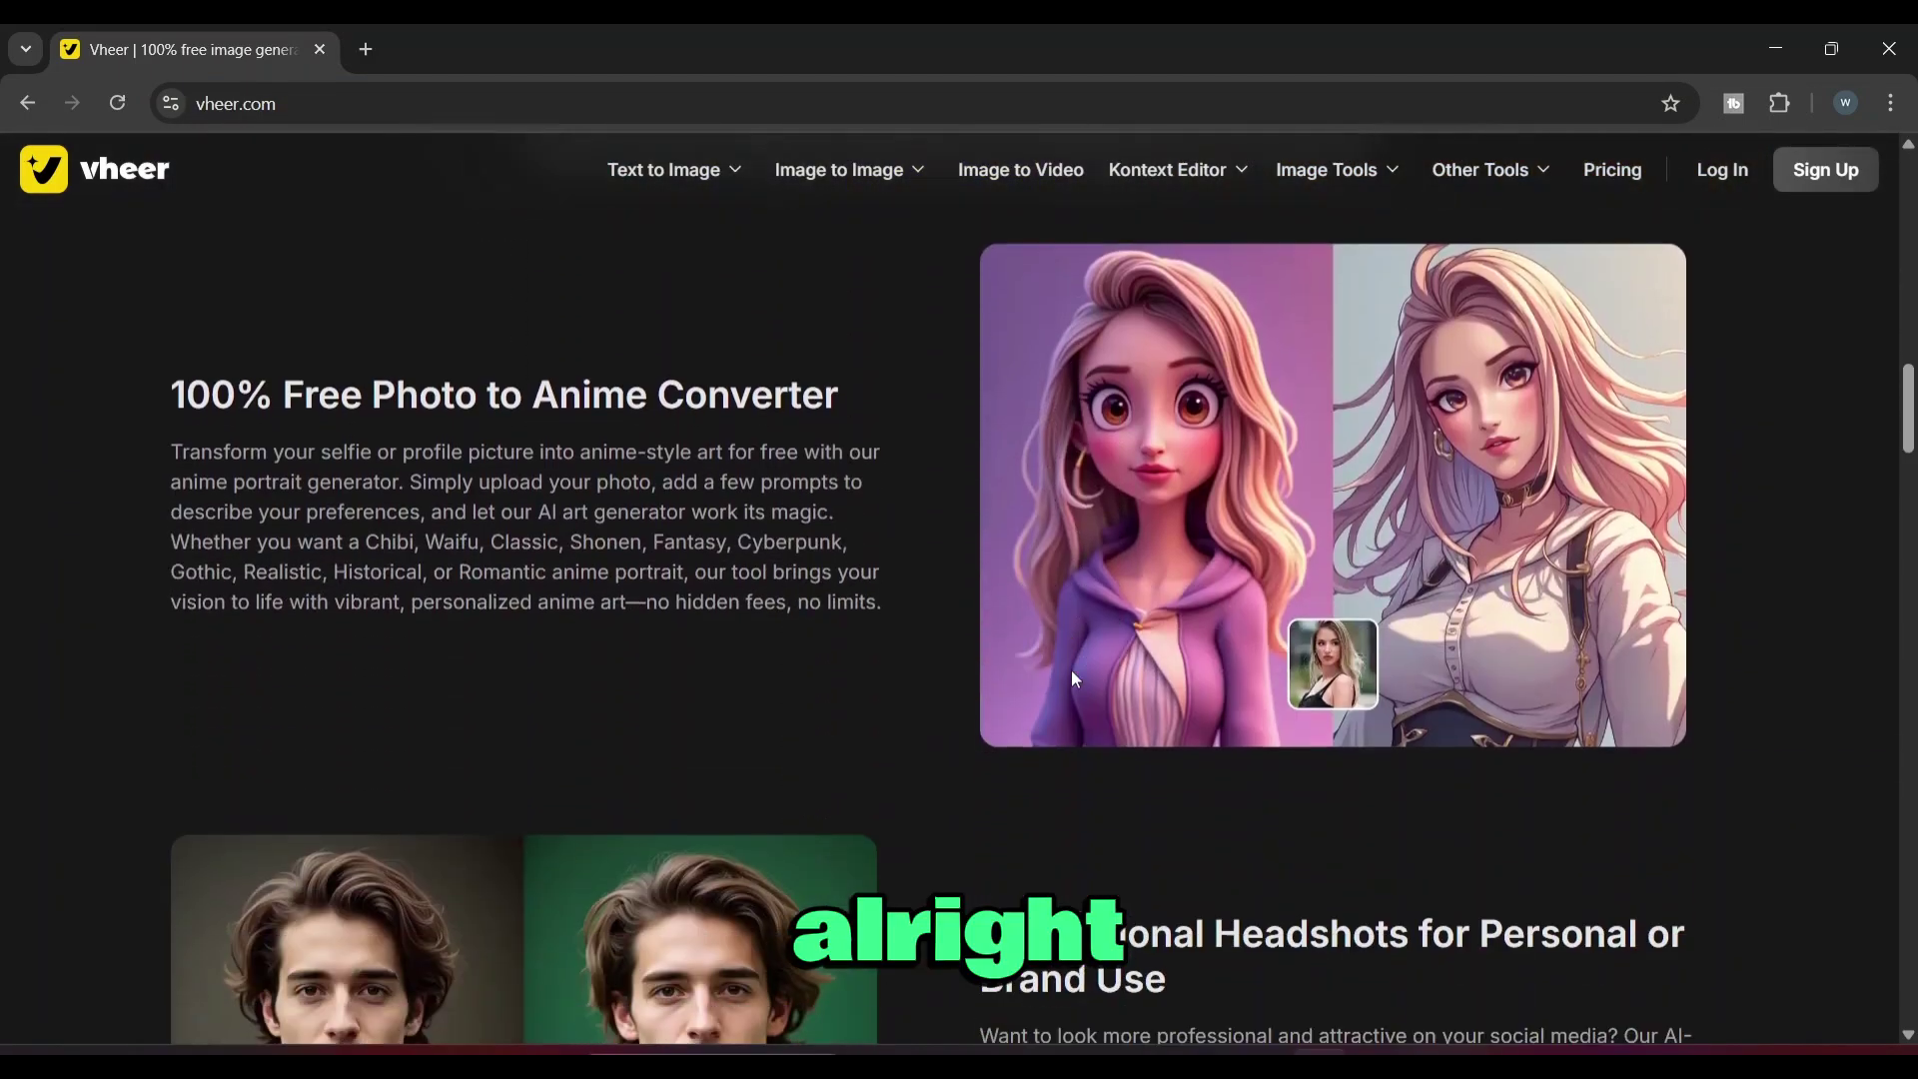
pyautogui.scroll(-20, 1052, 676)
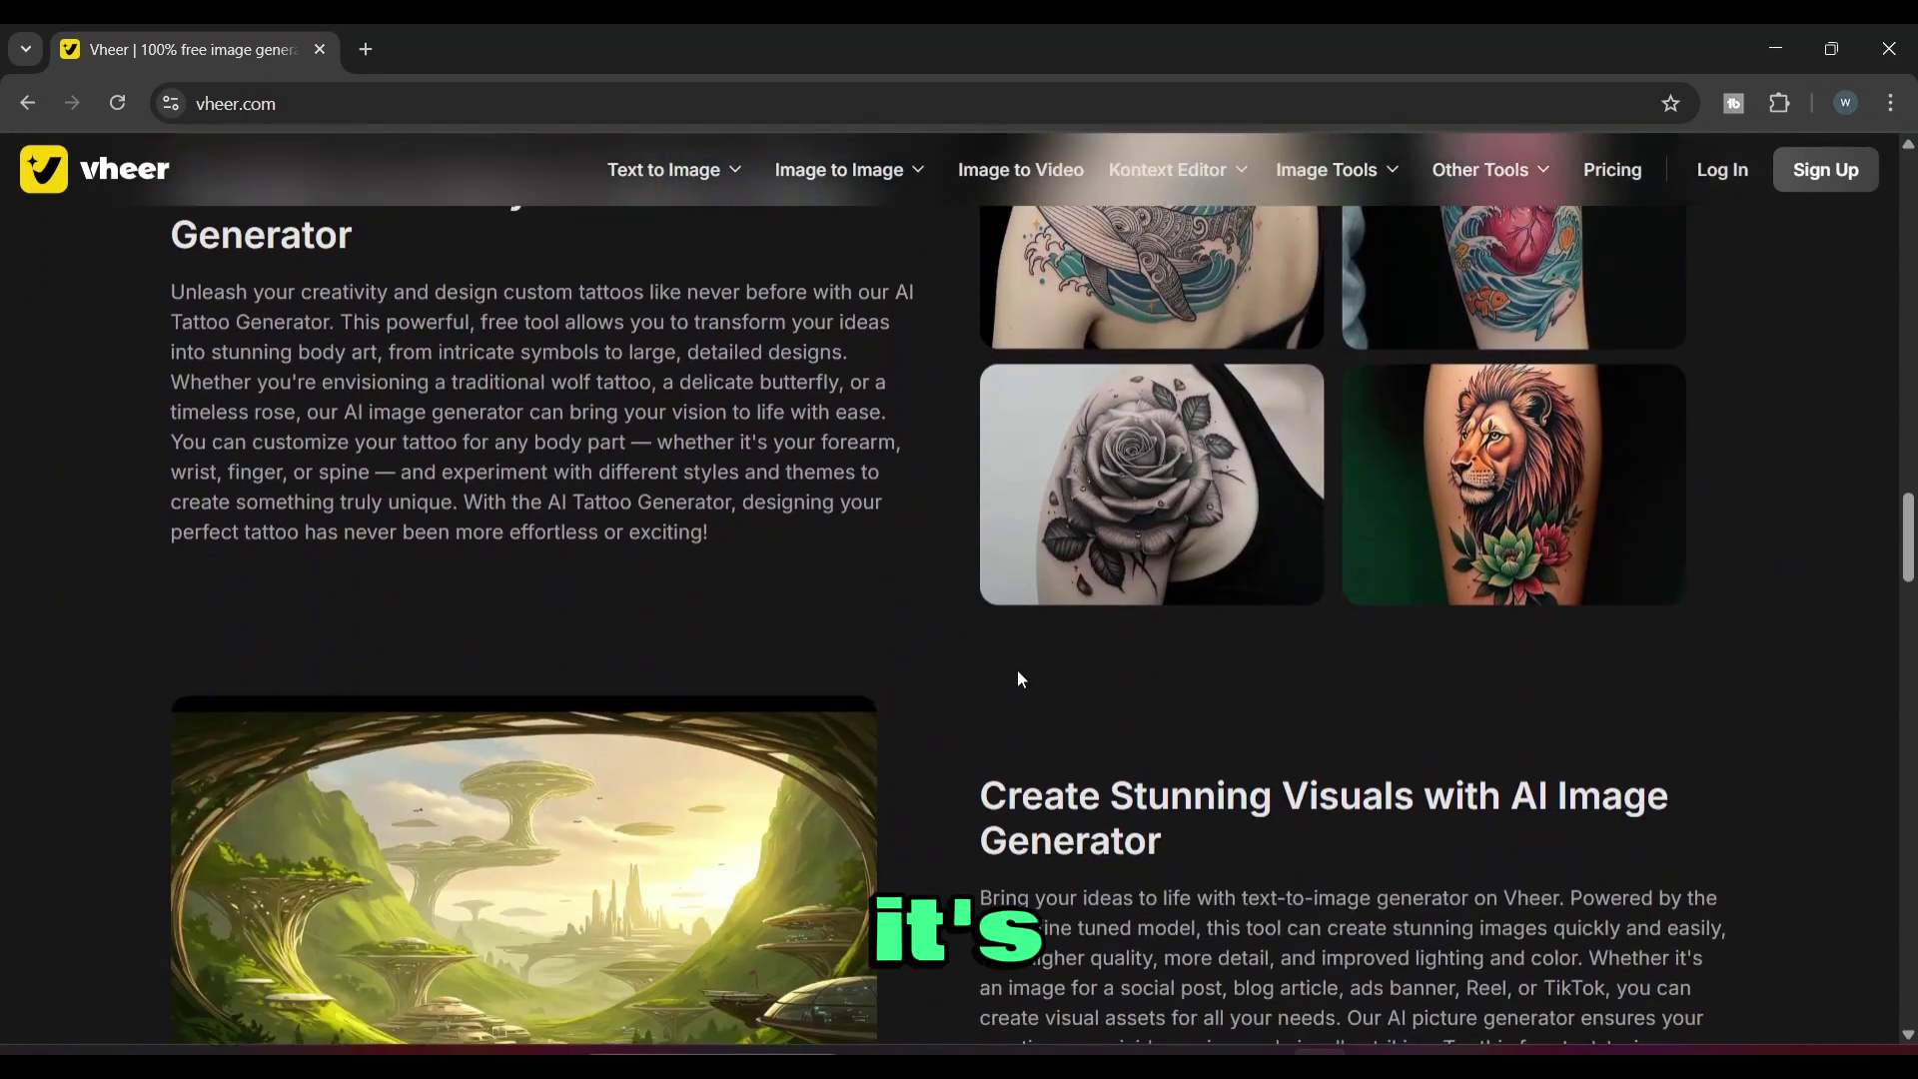
pyautogui.scroll(-13, 978, 682)
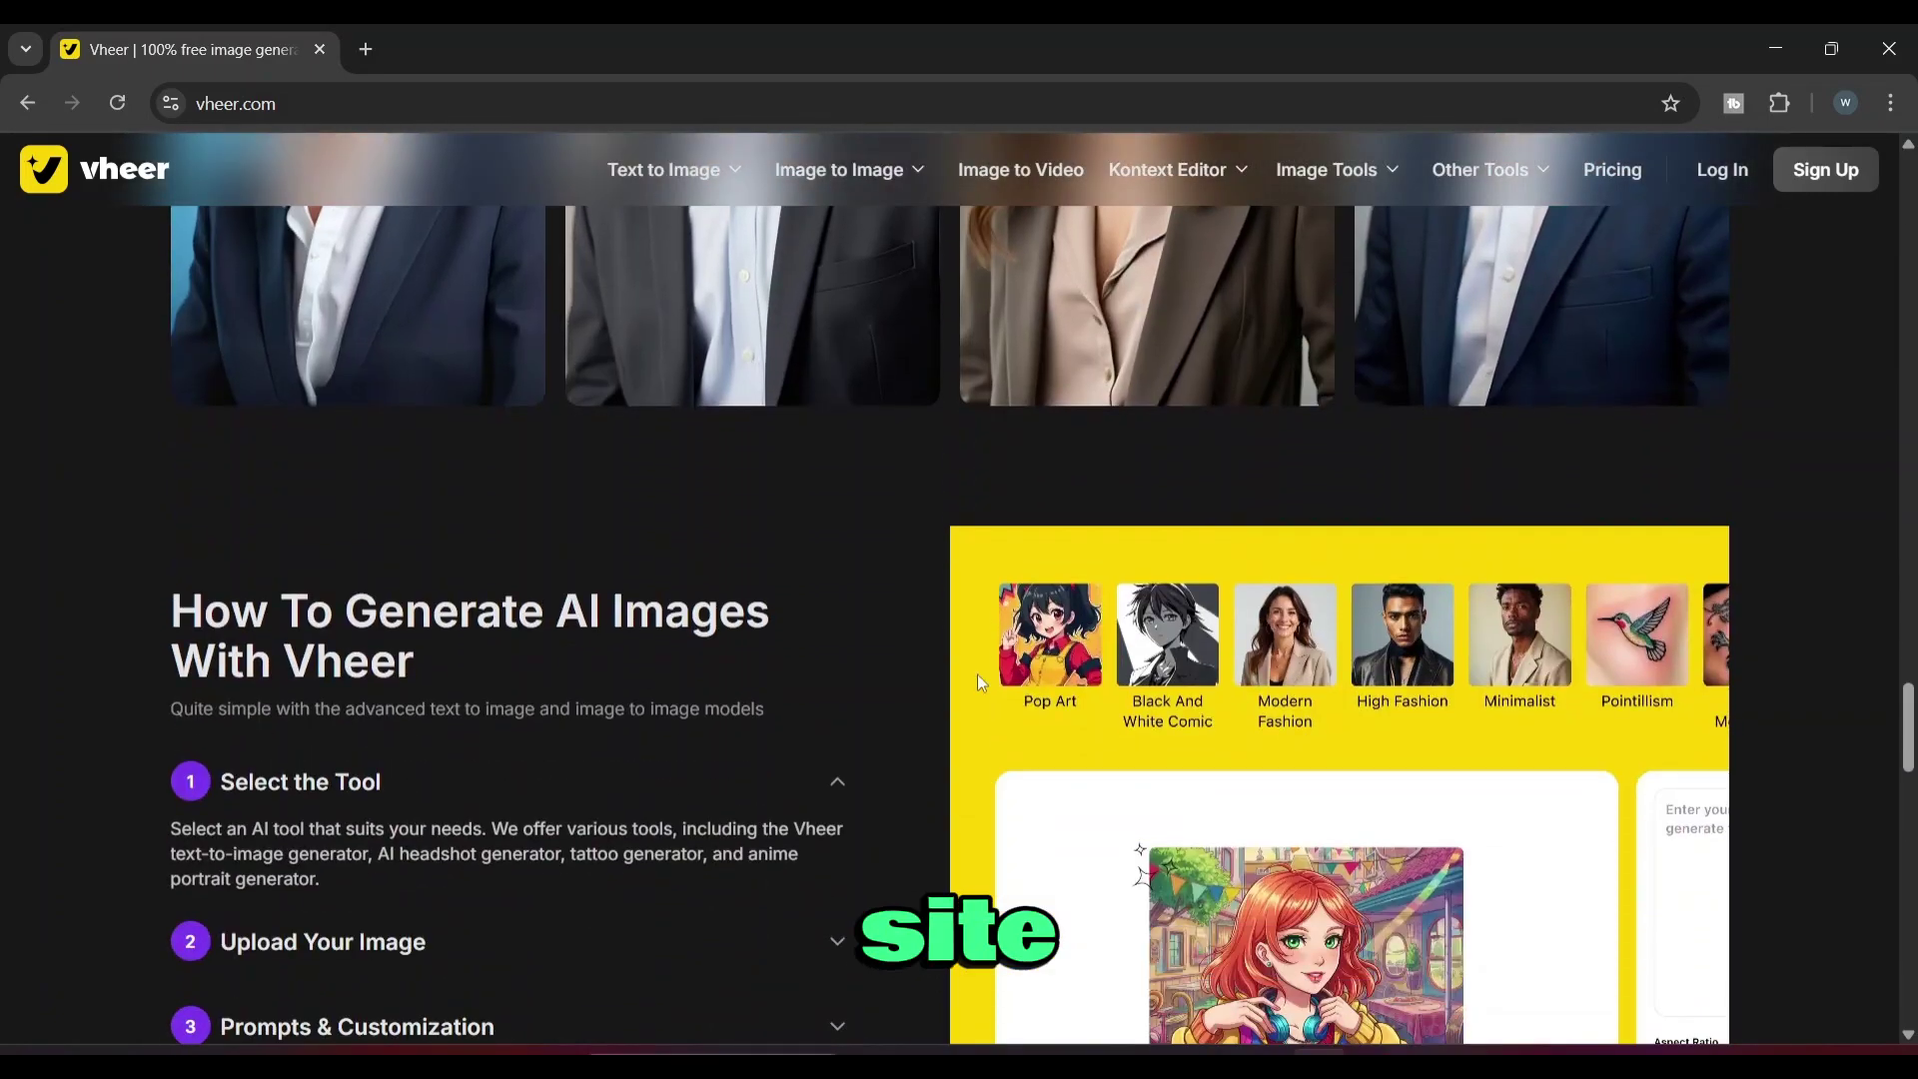
pyautogui.scroll(-2, 956, 715)
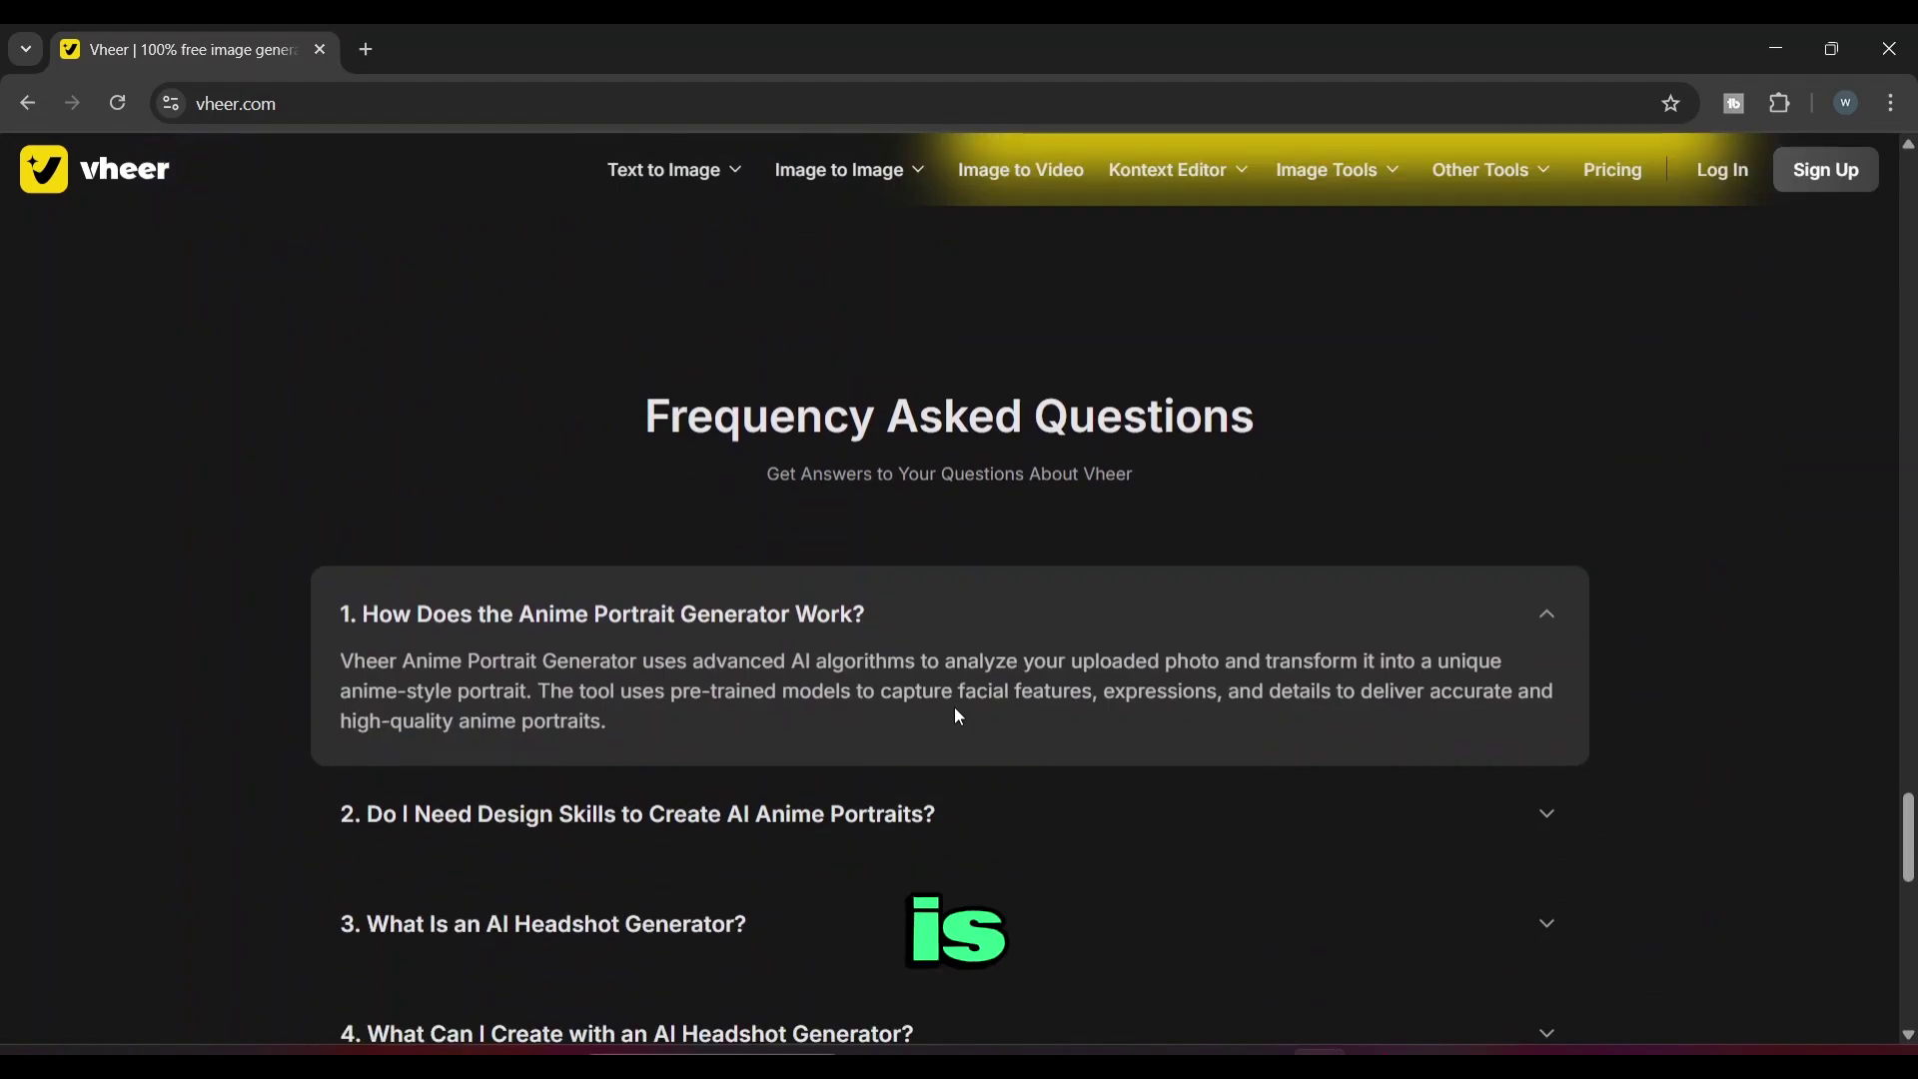
pyautogui.scroll(15, 954, 711)
pyautogui.scroll(15, 967, 707)
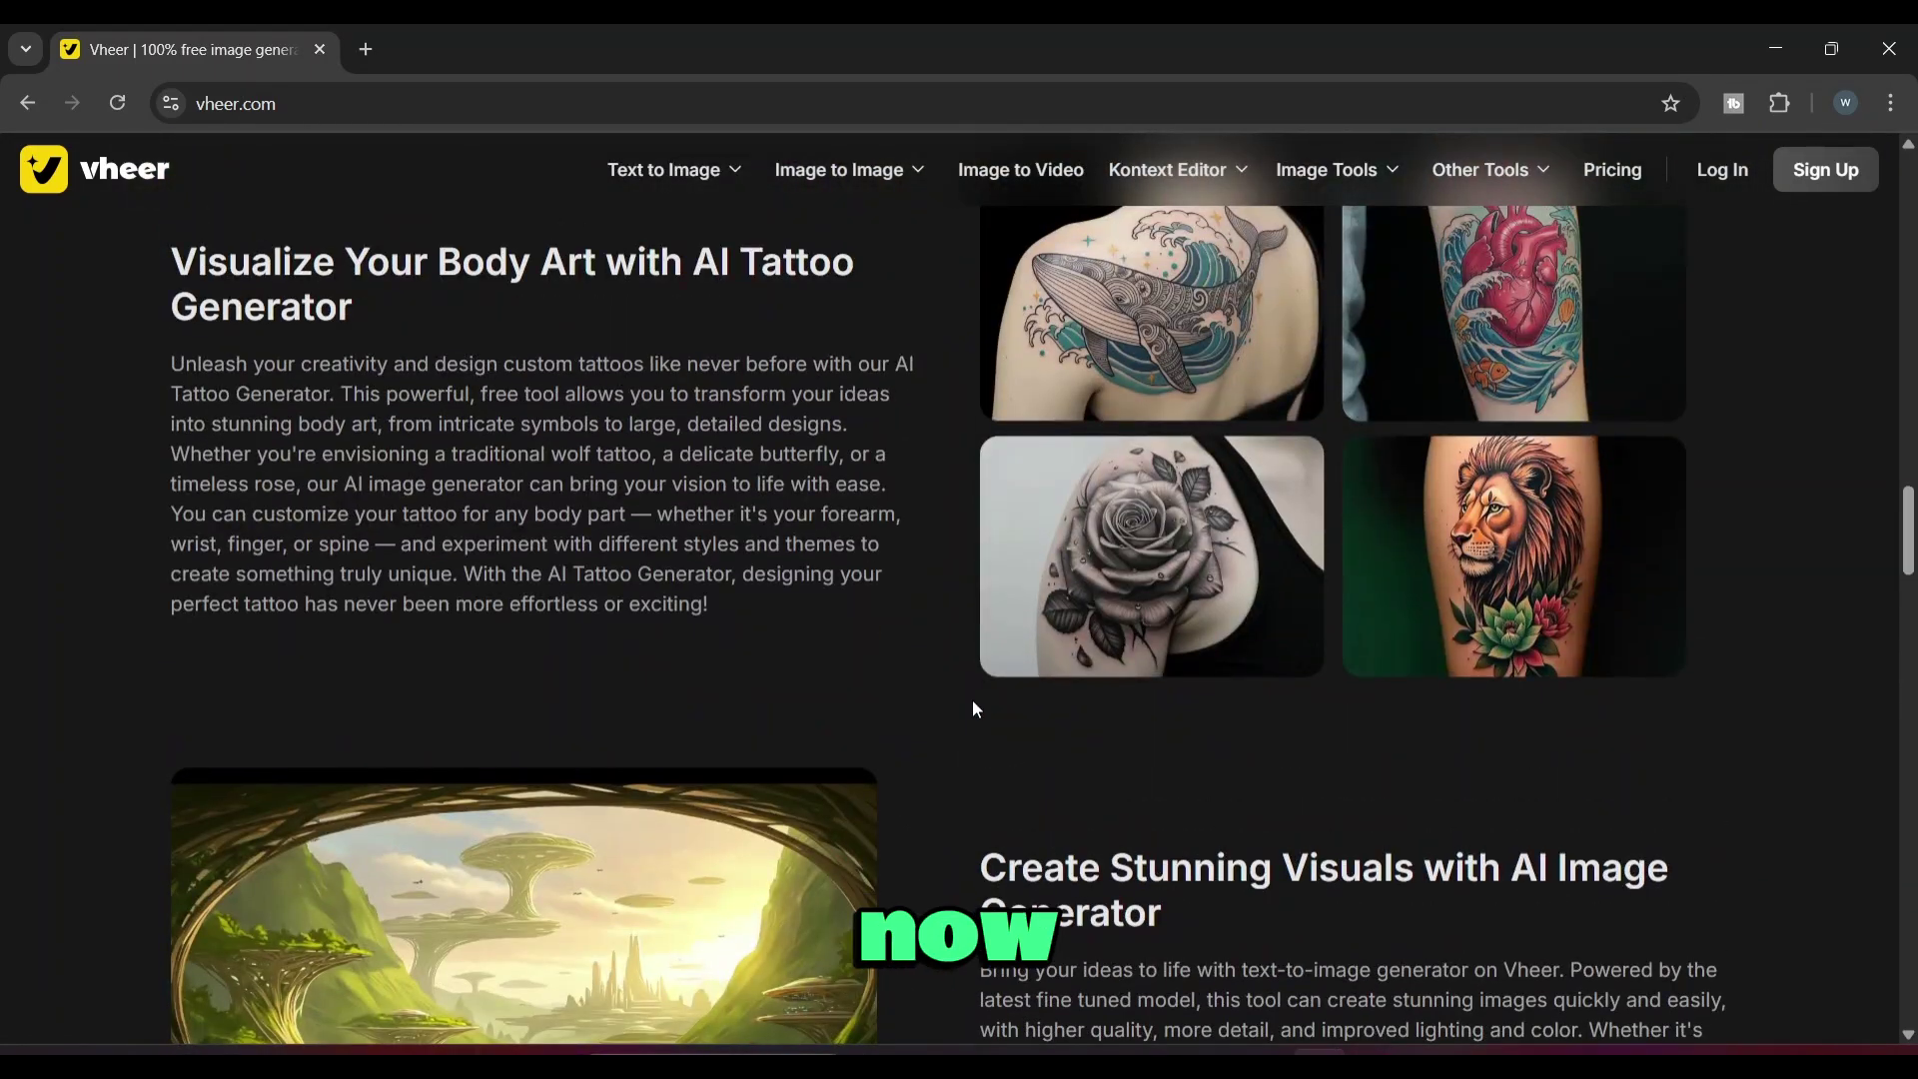
pyautogui.moveTo(1907, 488); pyautogui.dragTo(1030, 178)
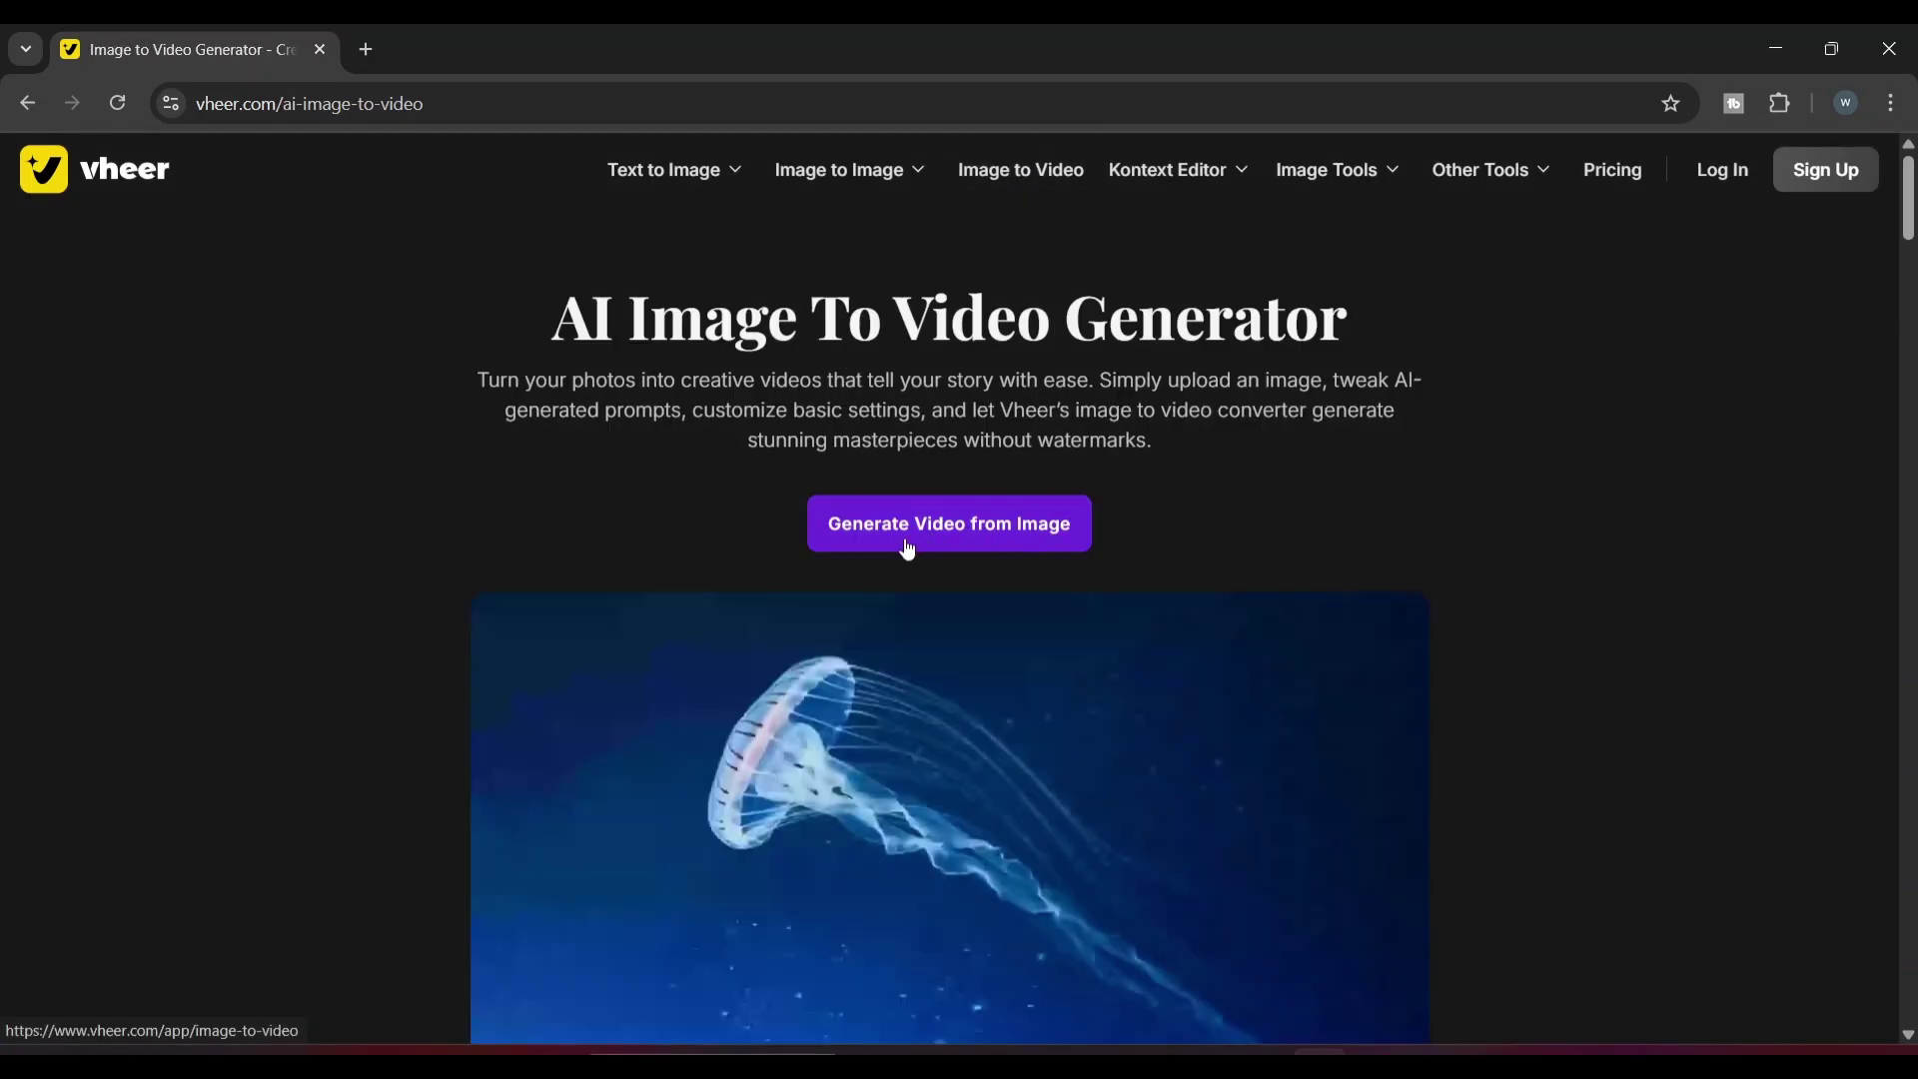
# Open Vheer's image-to-video workspace and upload the survivor JPG image
pyautogui.click(988, 550)
pyautogui.click(711, 596)
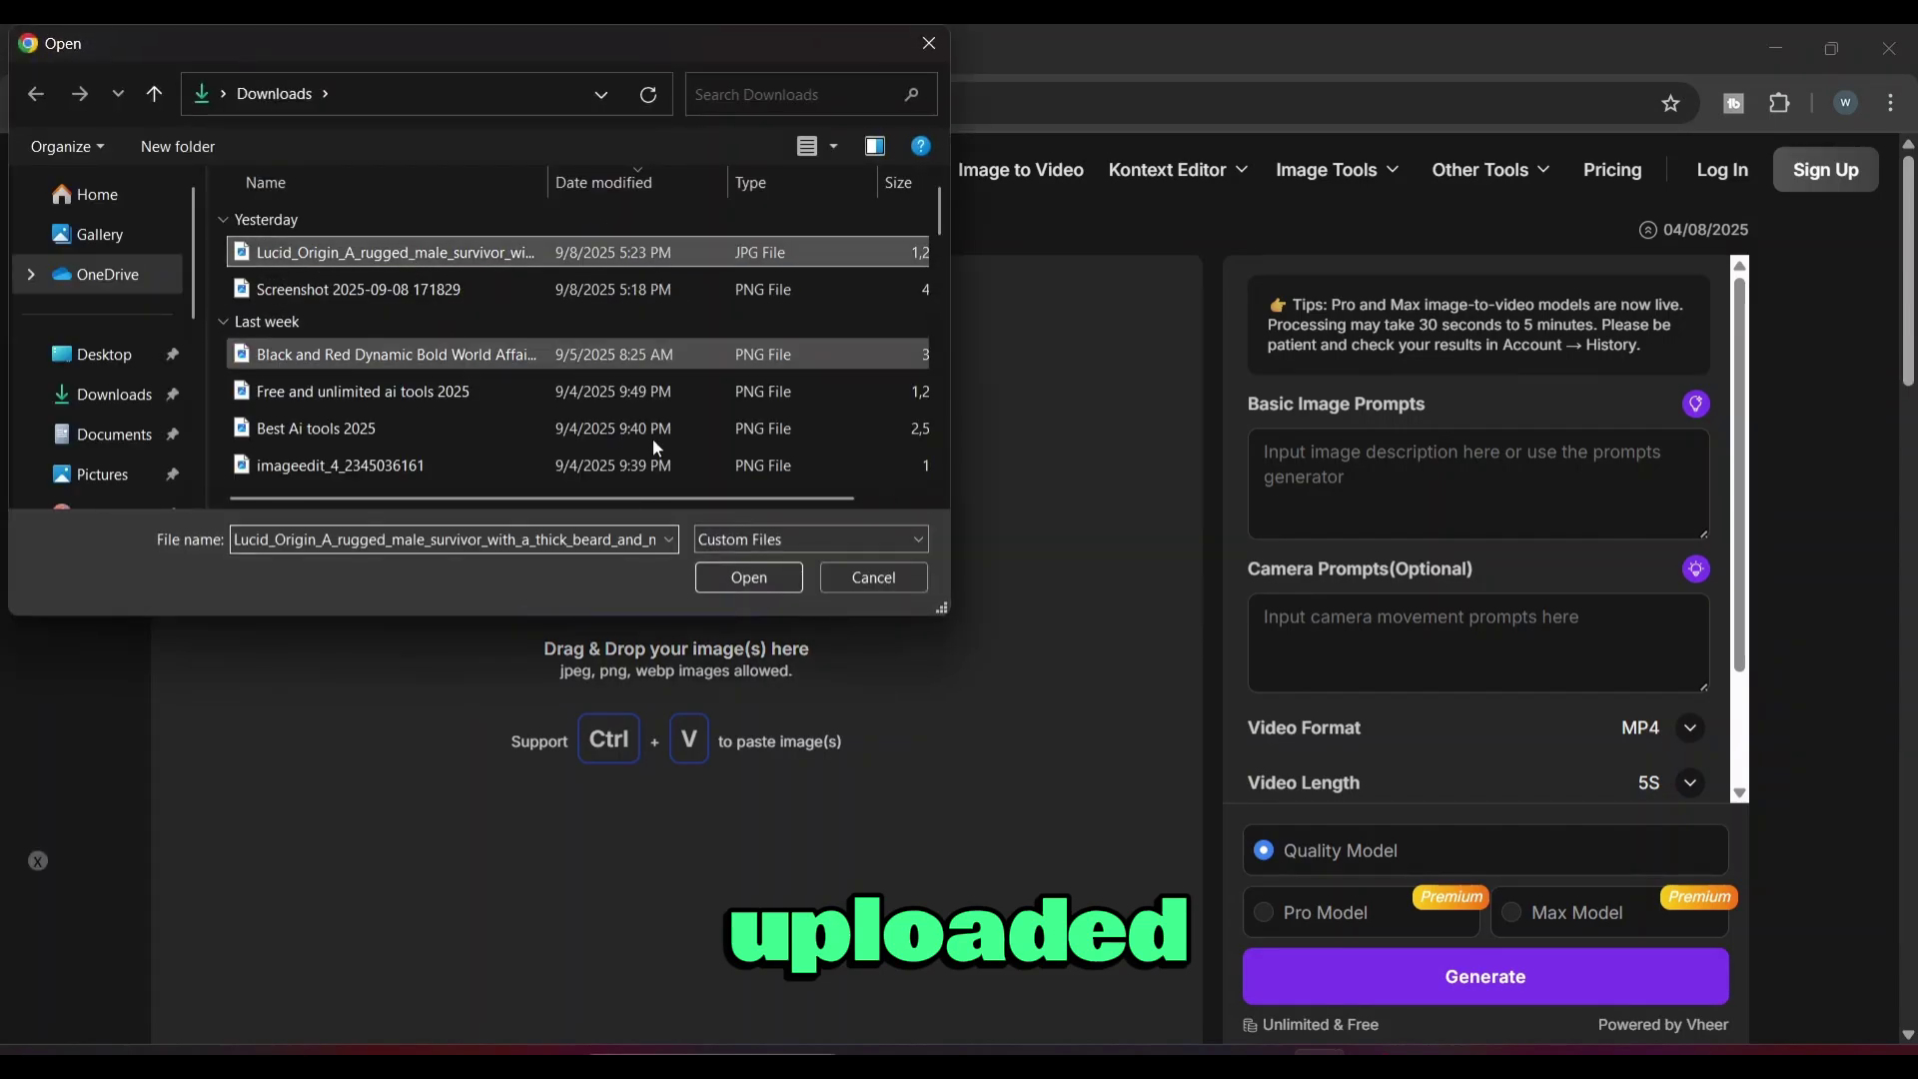
pyautogui.press('Return')
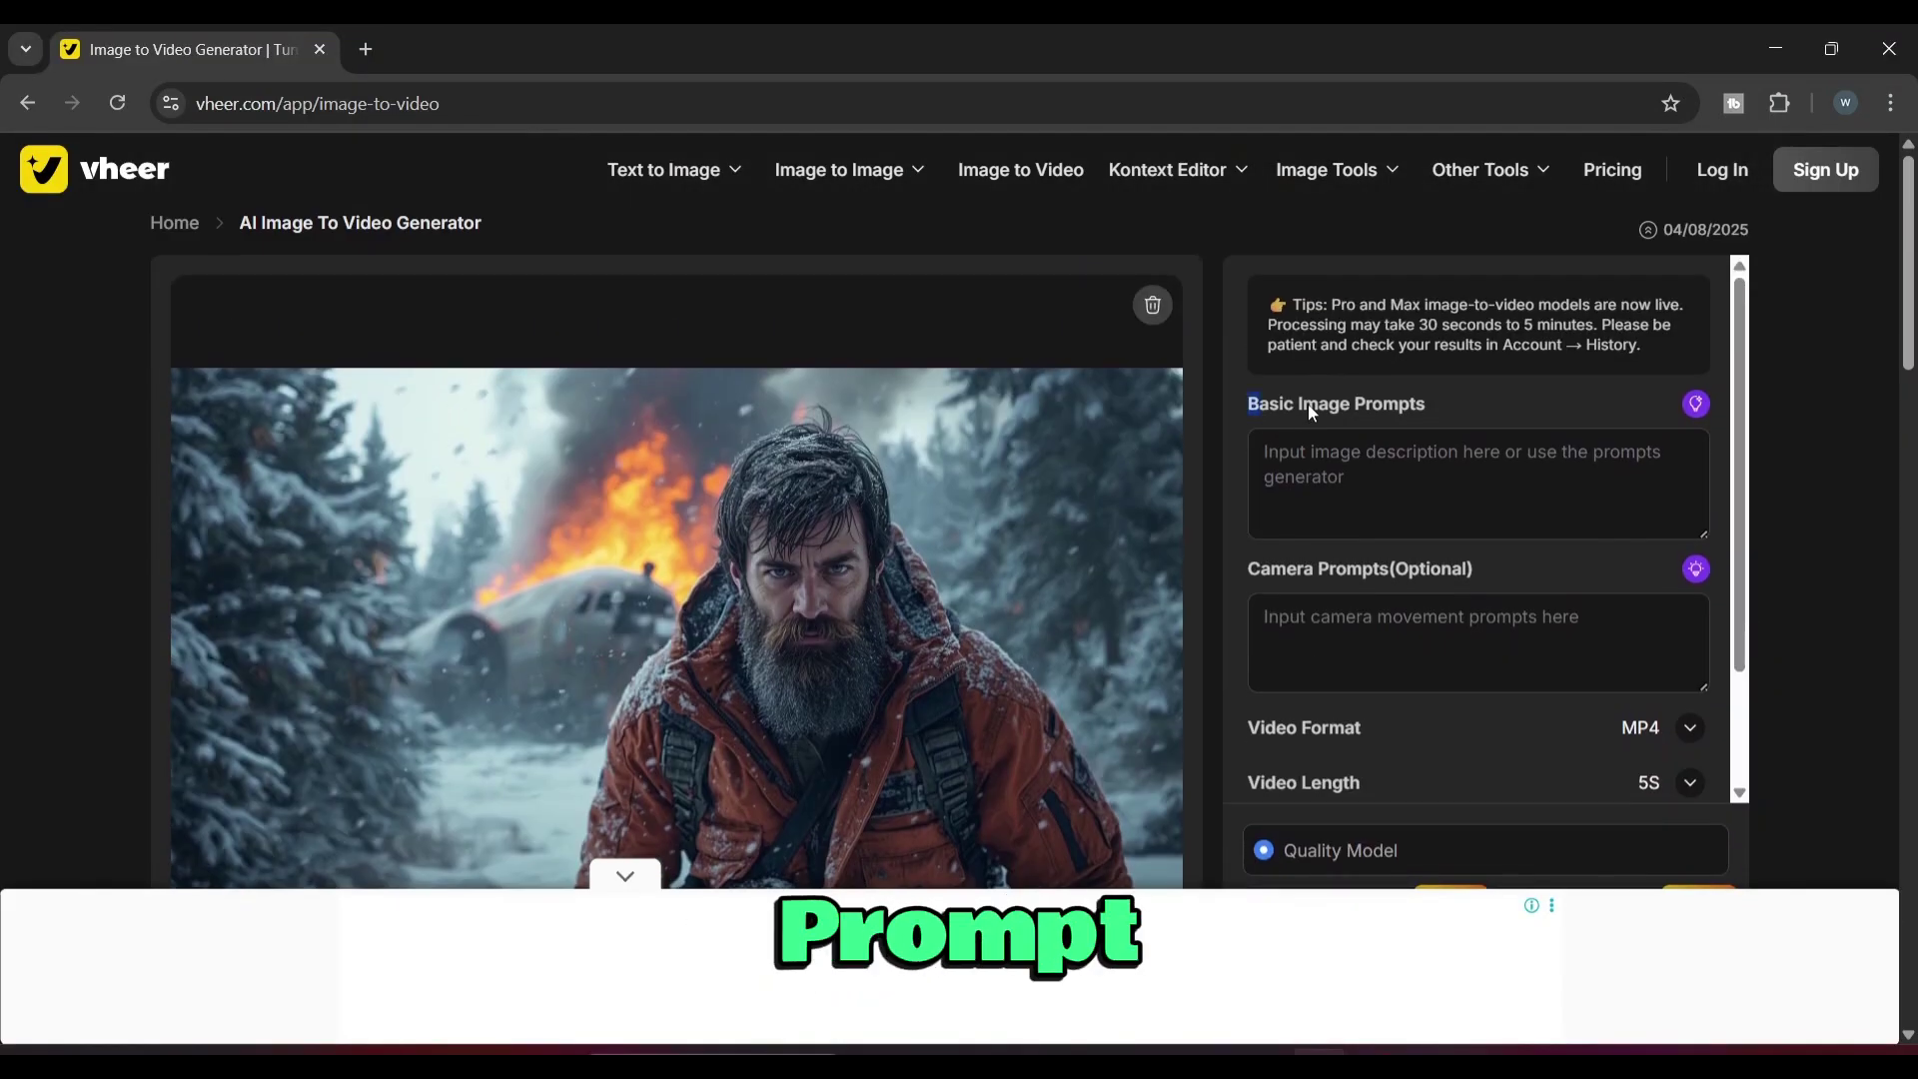
pyautogui.click(1387, 462)
pyautogui.hotkey('ctrl', 'v')
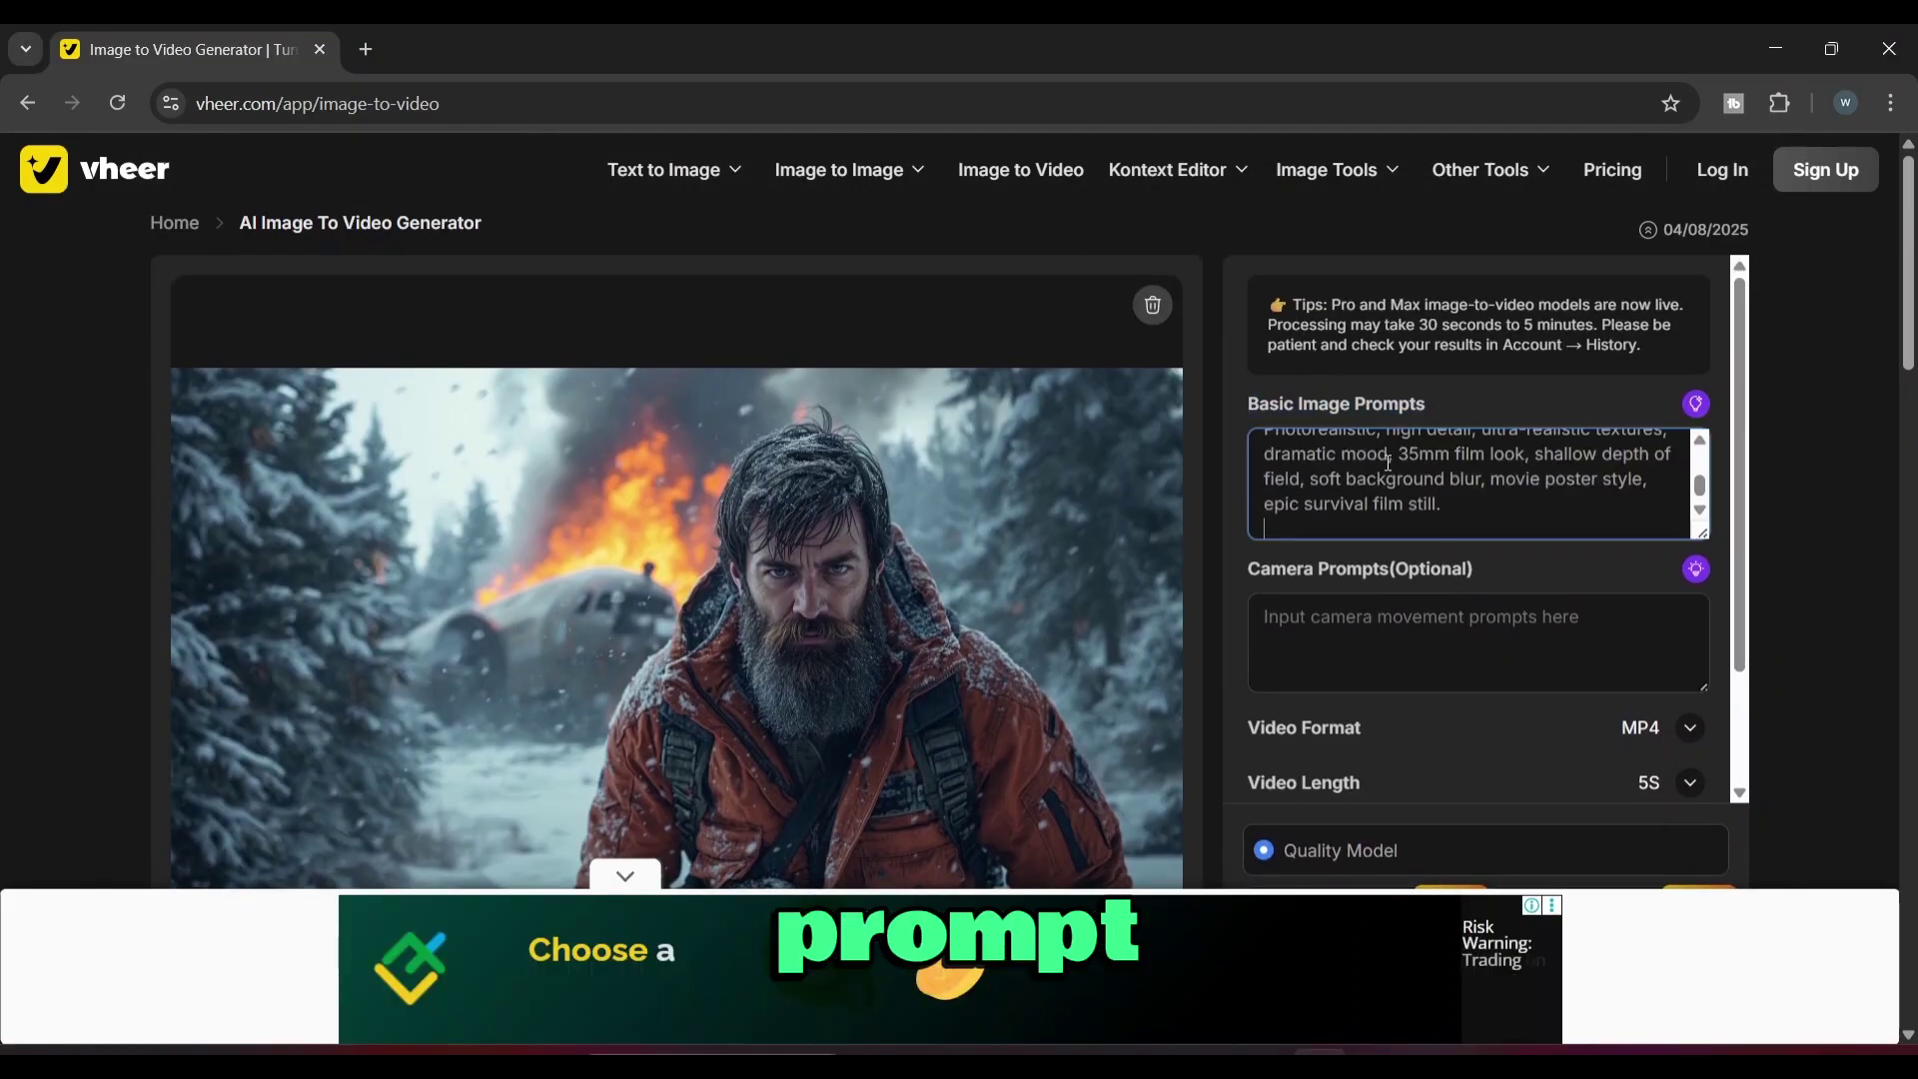
pyautogui.hotkey('ctrl', 'a')
pyautogui.press('BackSpace')
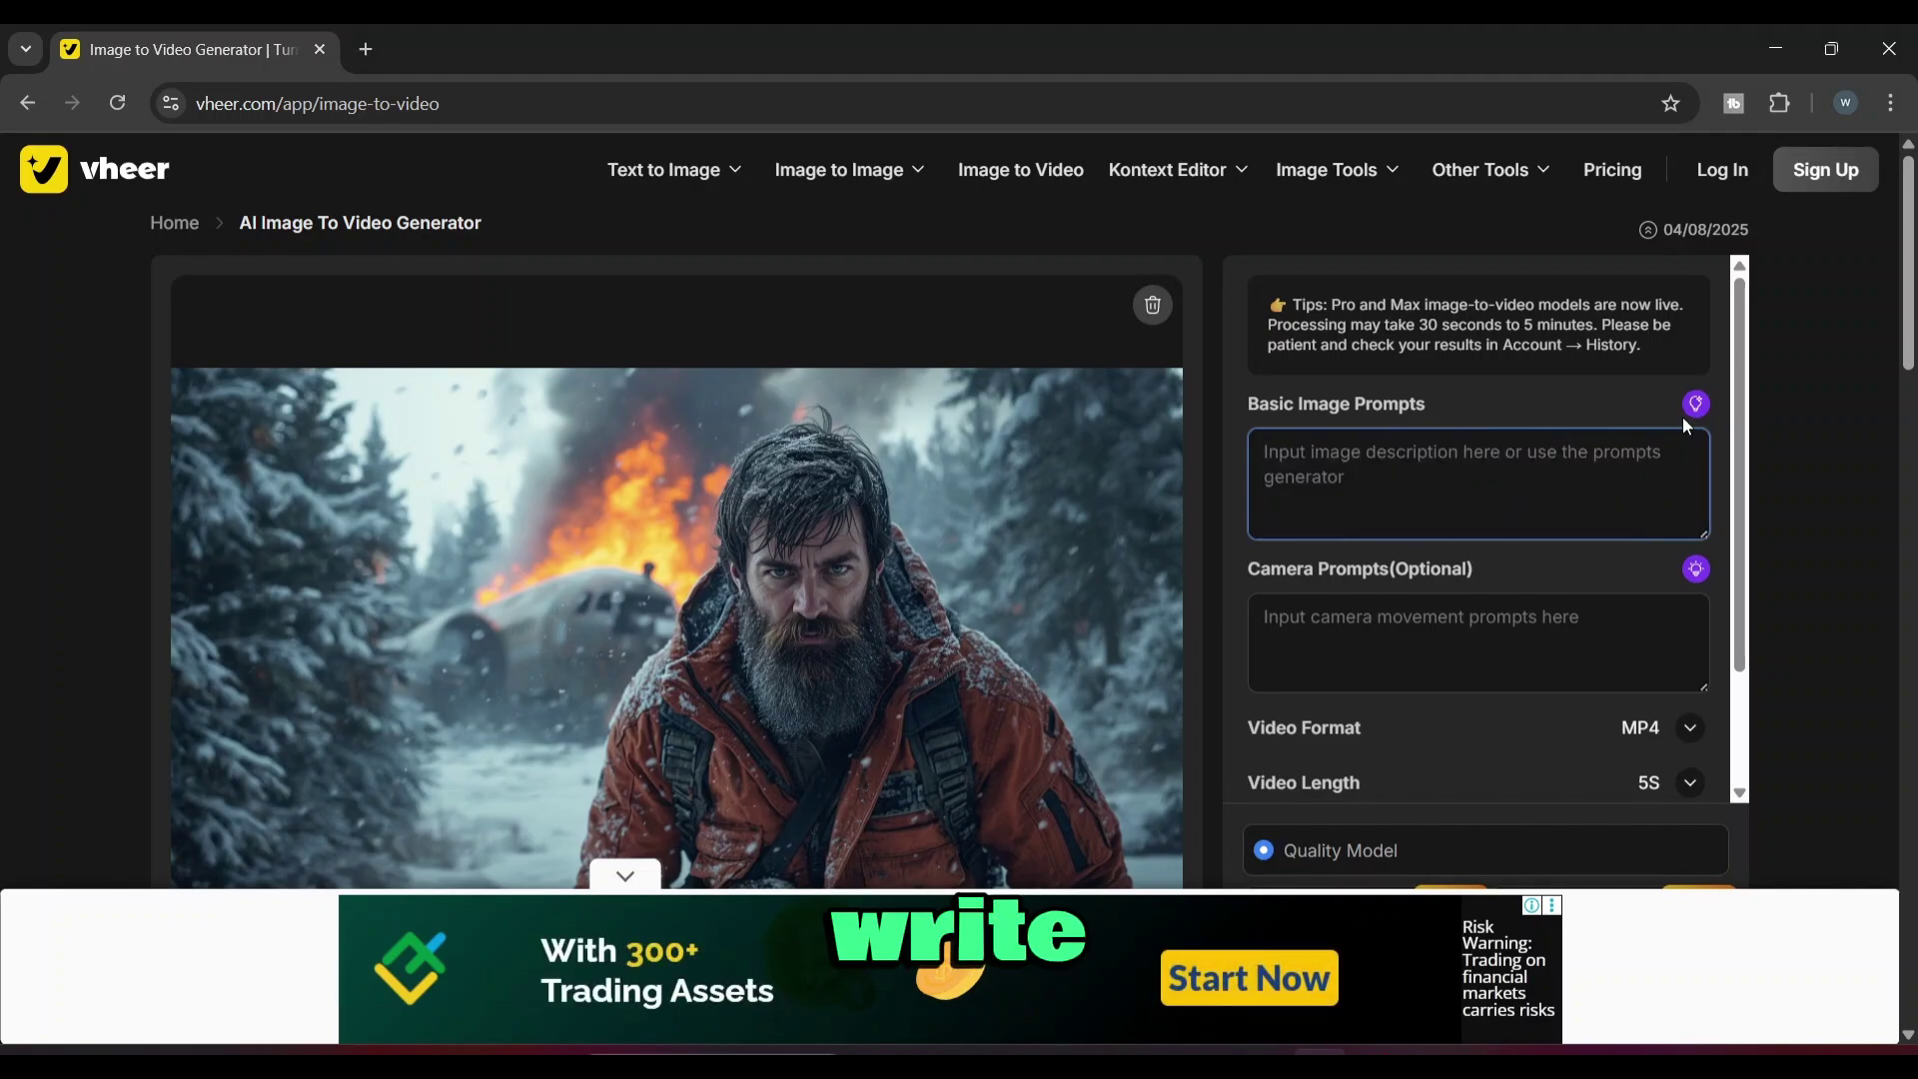
# Fill Basic Image Prompts with the survival-scene prompt, add the camera-movement prompt, and generate
pyautogui.click(1696, 405)
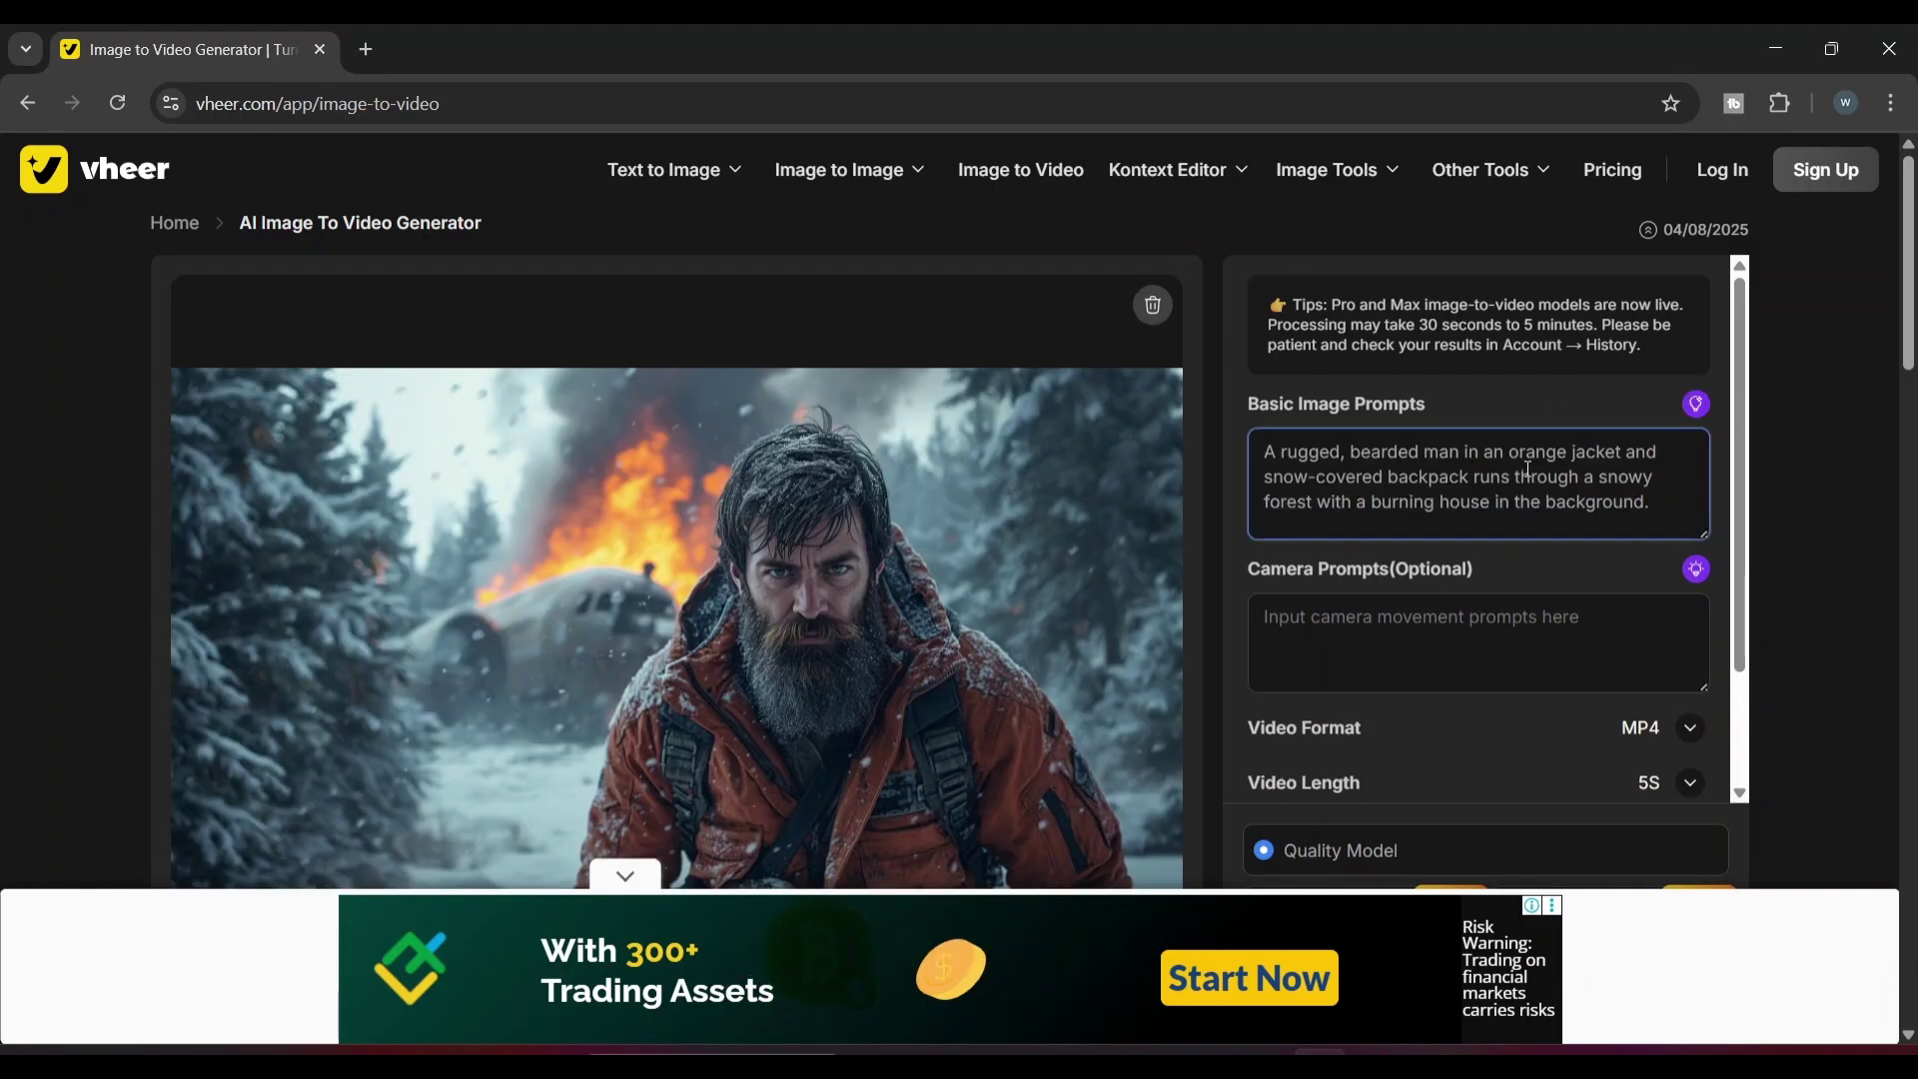
pyautogui.hotkey('ctrl', 'a')
pyautogui.hotkey('ctrl', 'v')
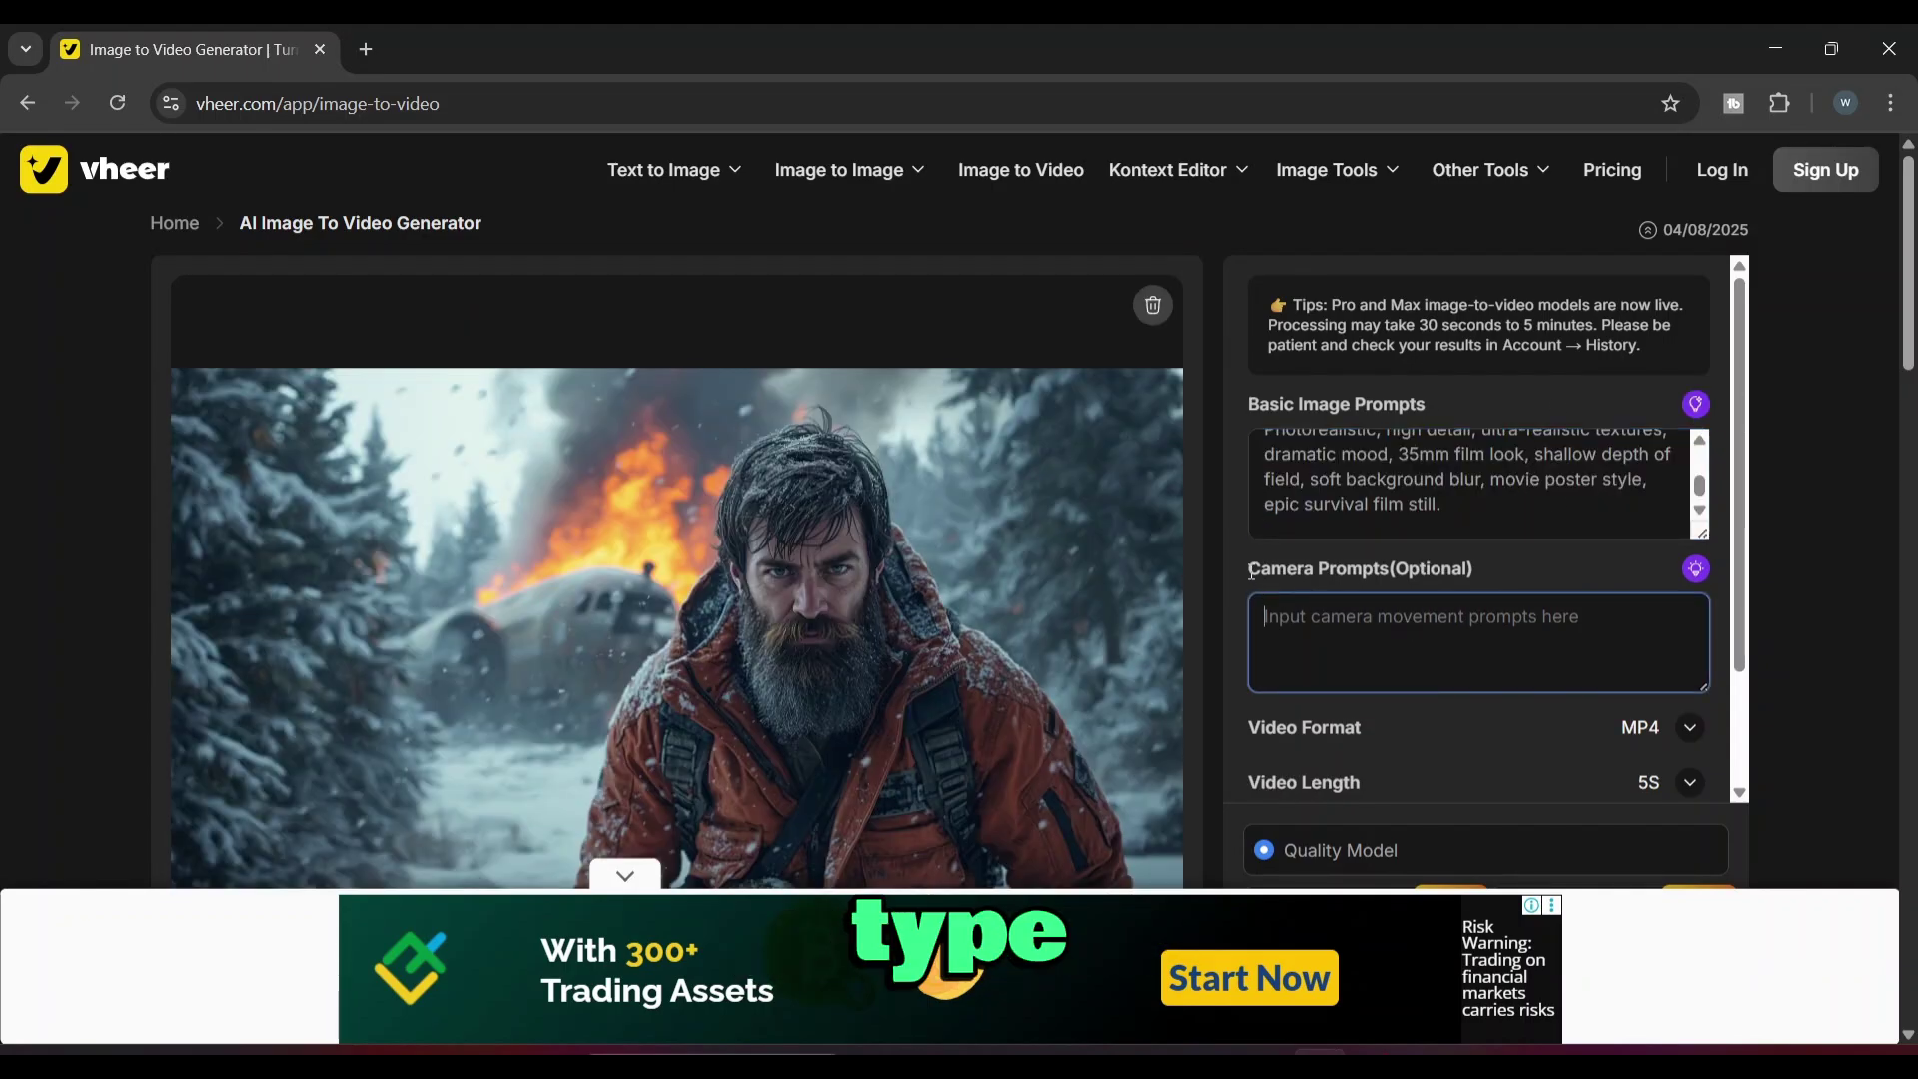
pyautogui.hotkey('ctrl', 'v')
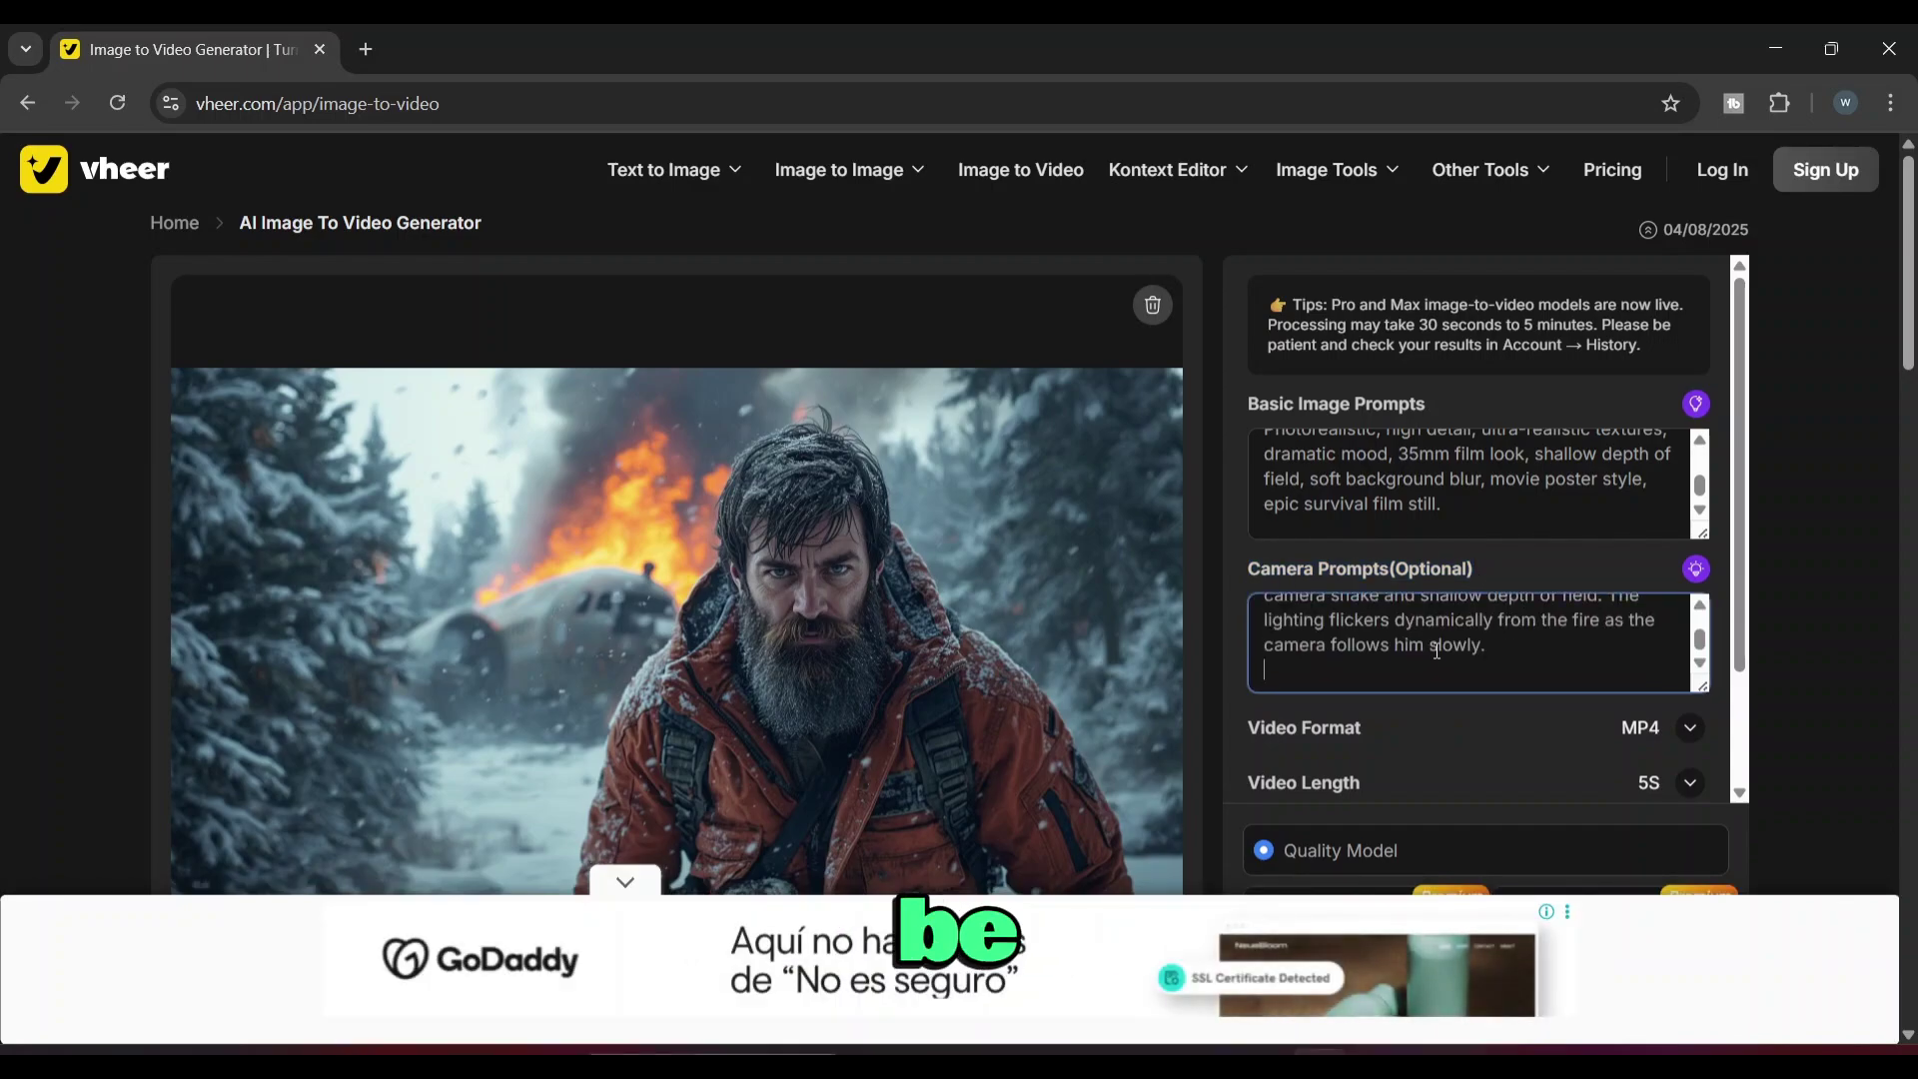
pyautogui.scroll(-5, 1477, 483)
pyautogui.click(1582, 479)
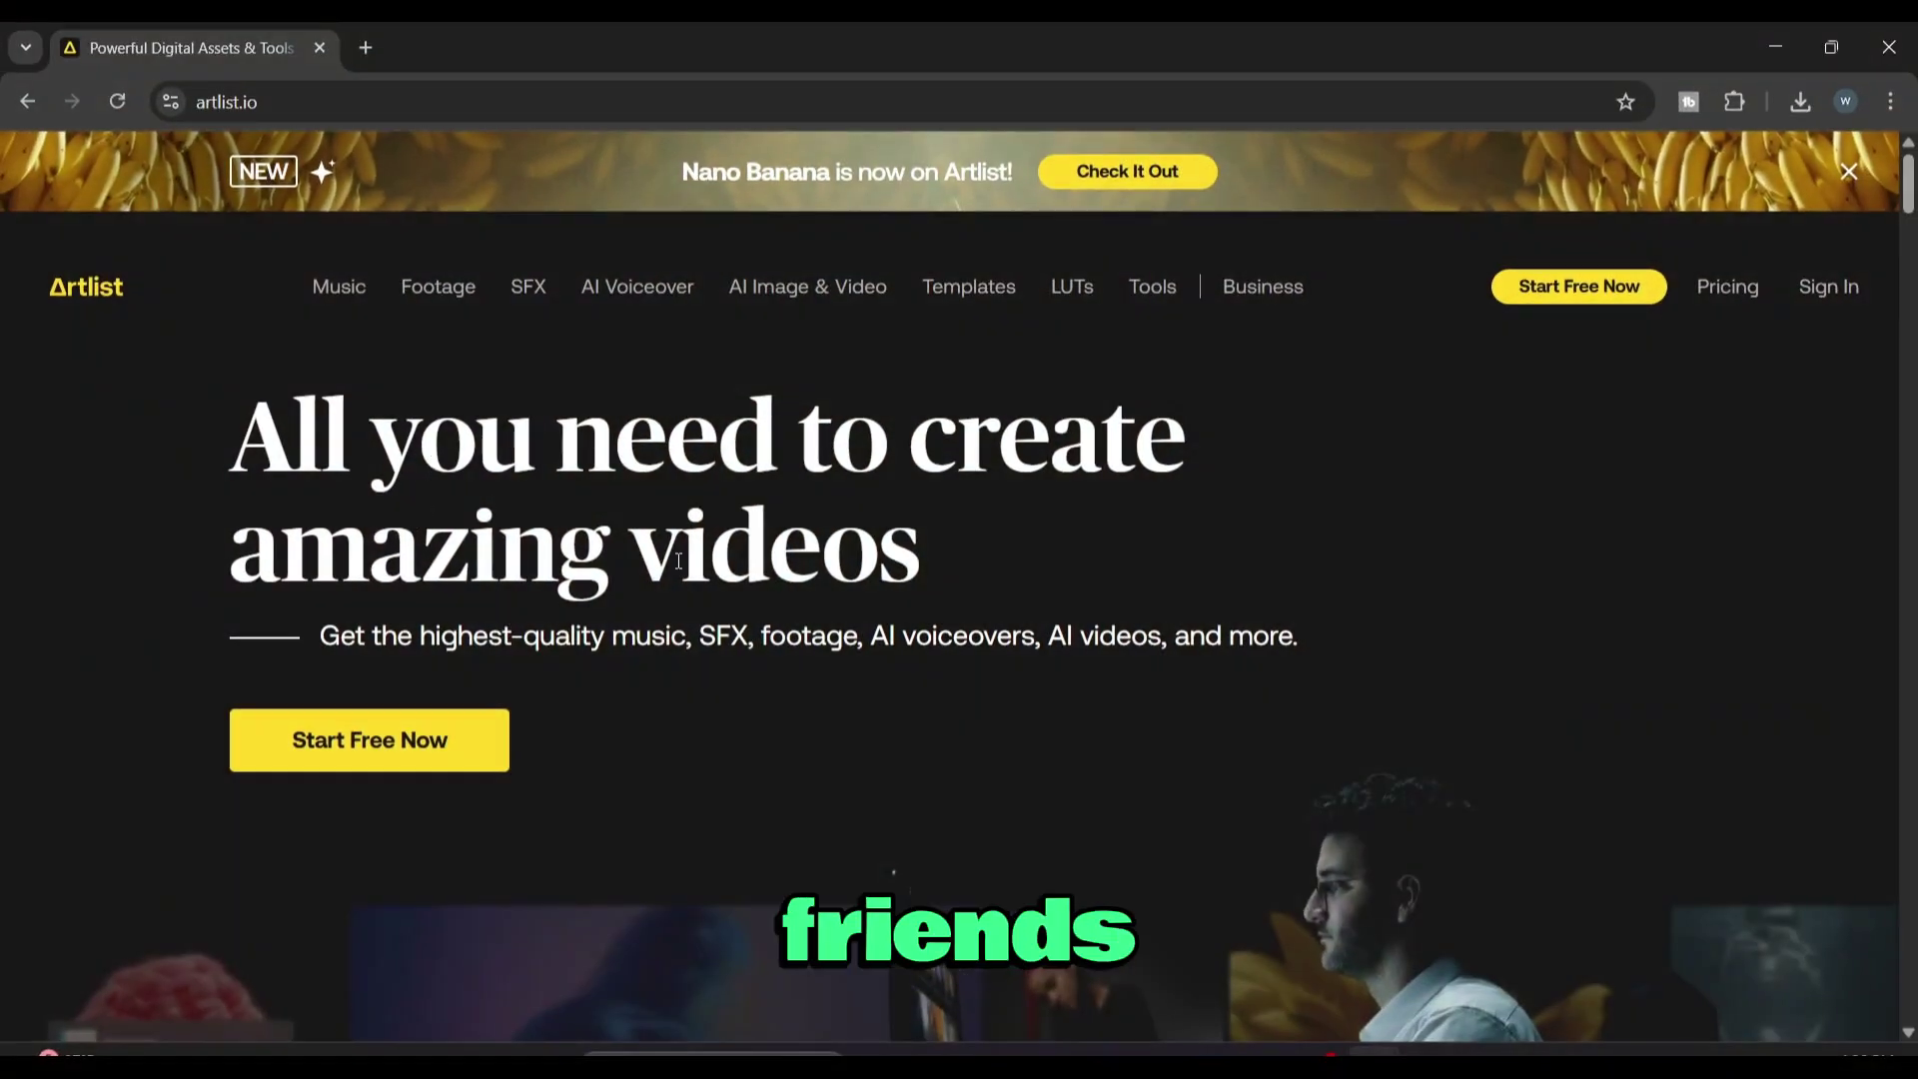
pyautogui.scroll(-4, 1009, 615)
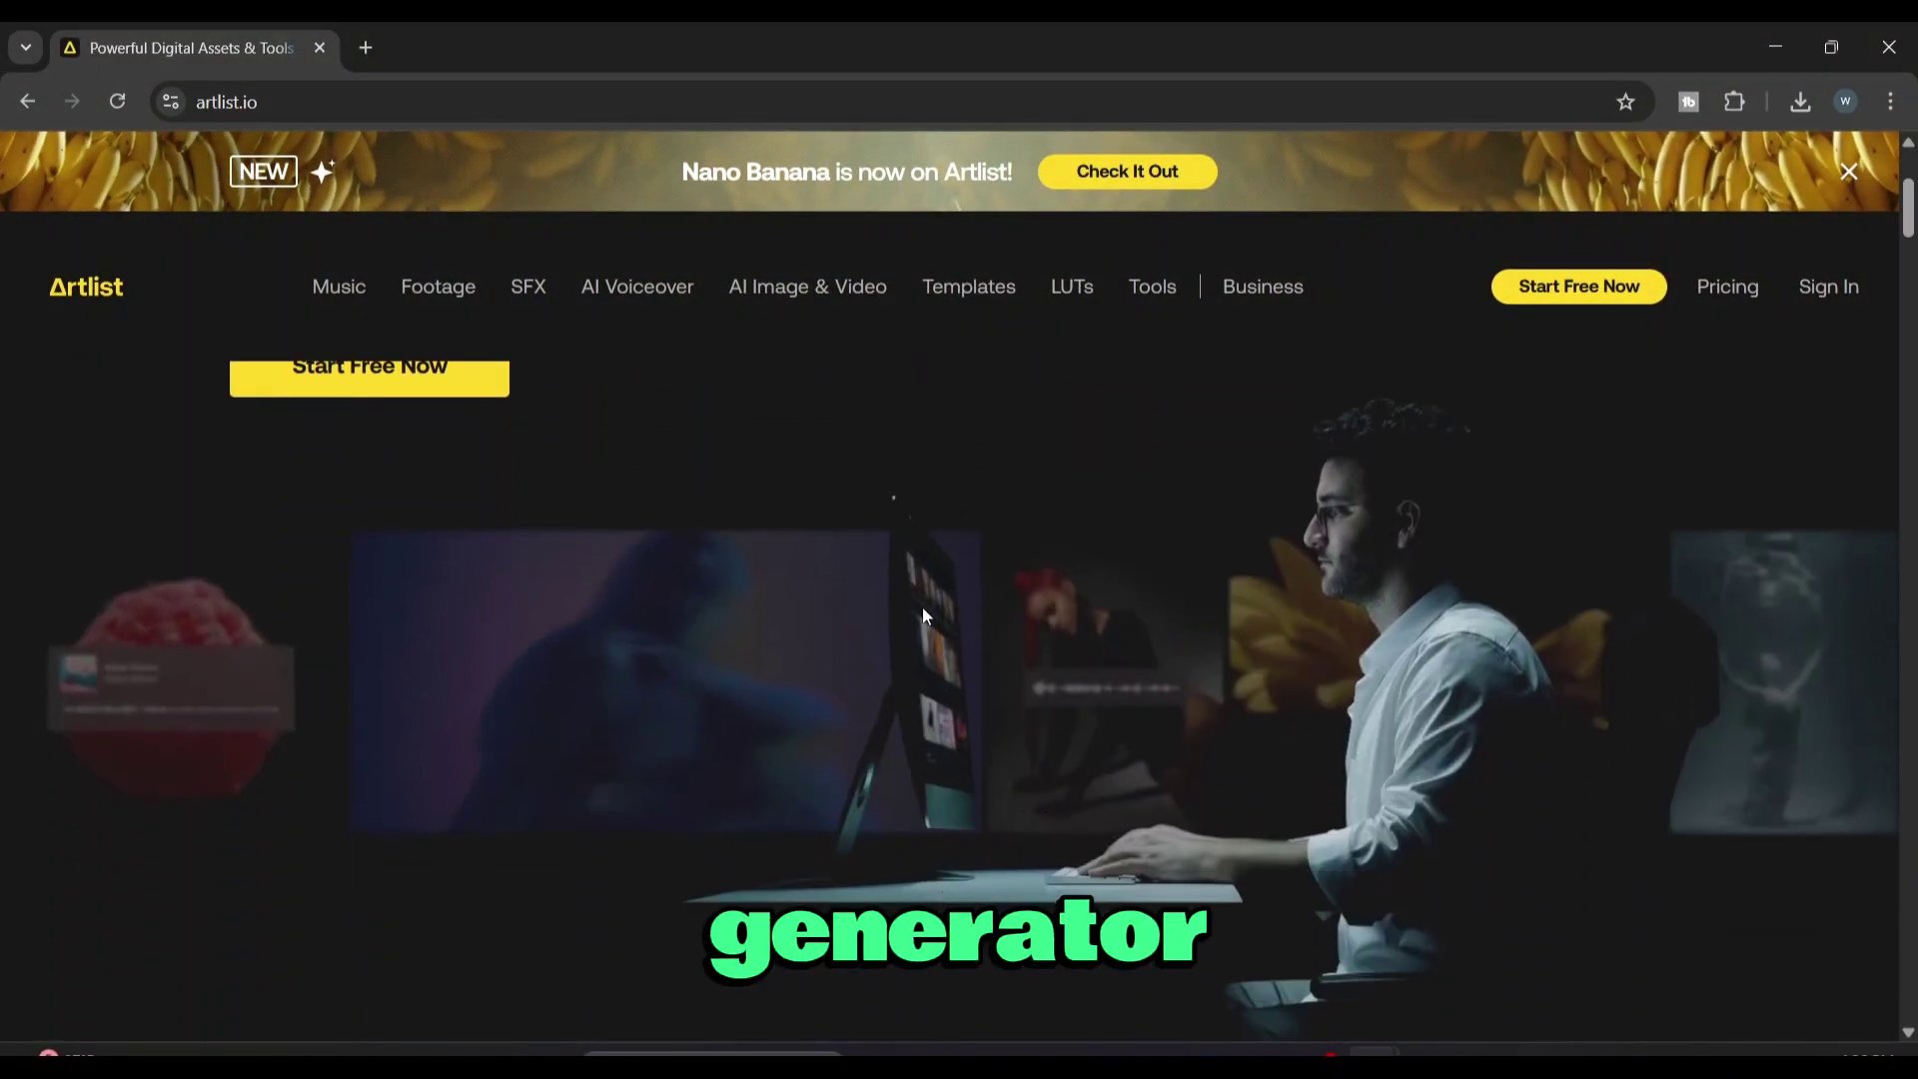
pyautogui.scroll(4, 921, 607)
pyautogui.click(478, 99)
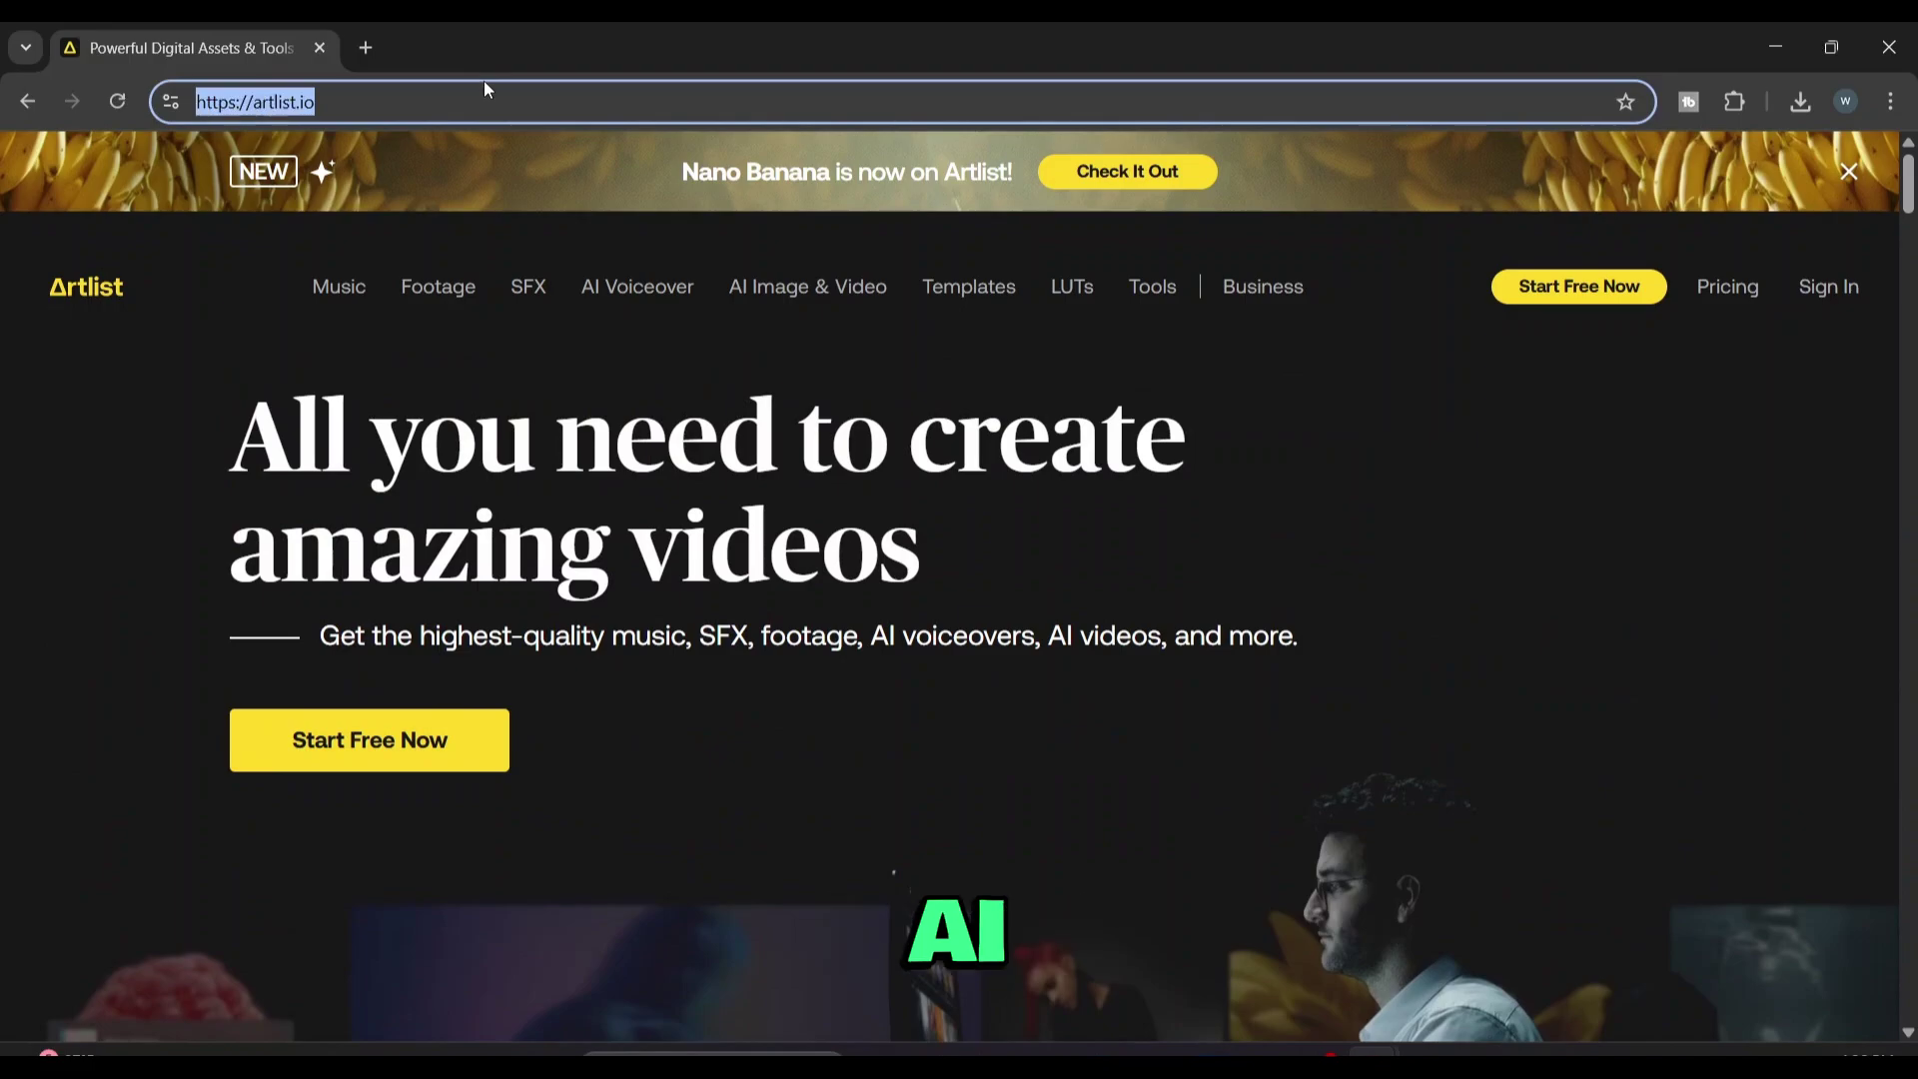
pyautogui.click(168, 497)
pyautogui.scroll(-5, 650, 539)
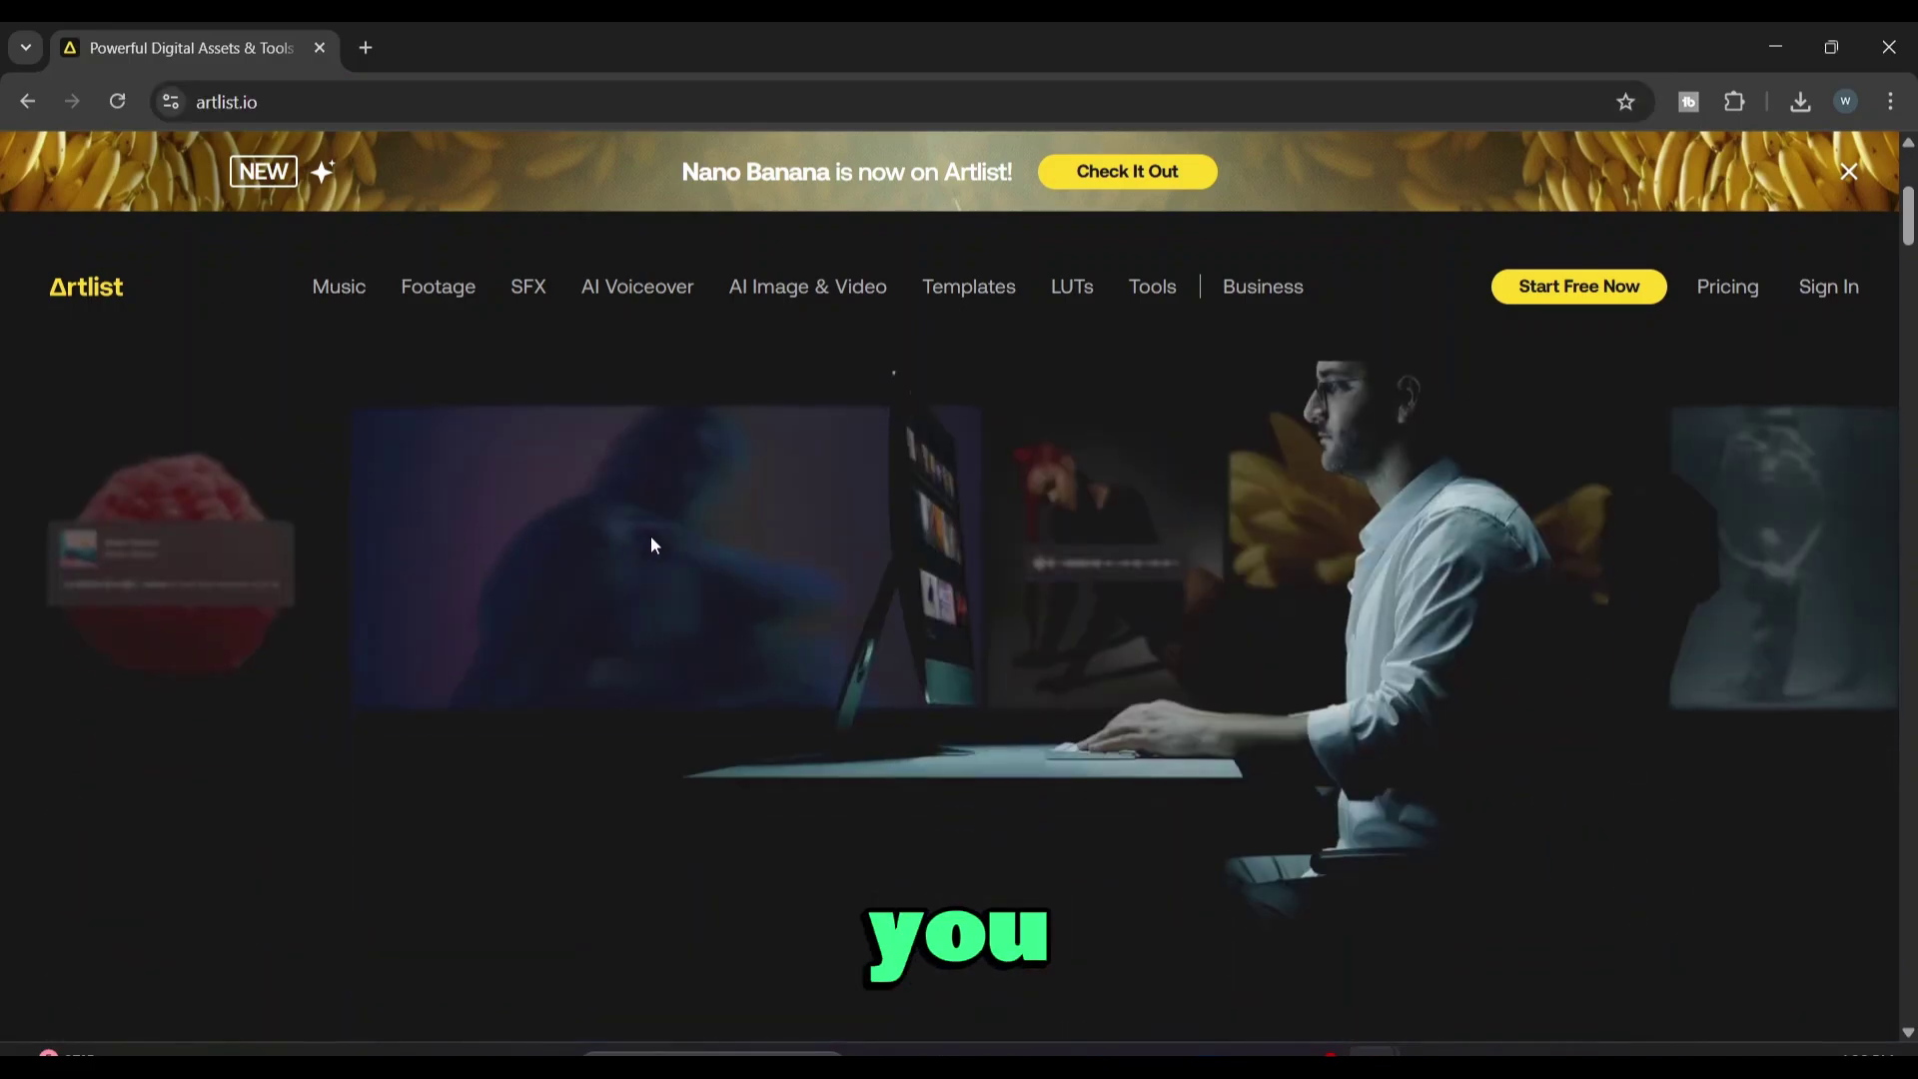
pyautogui.scroll(-5, 697, 555)
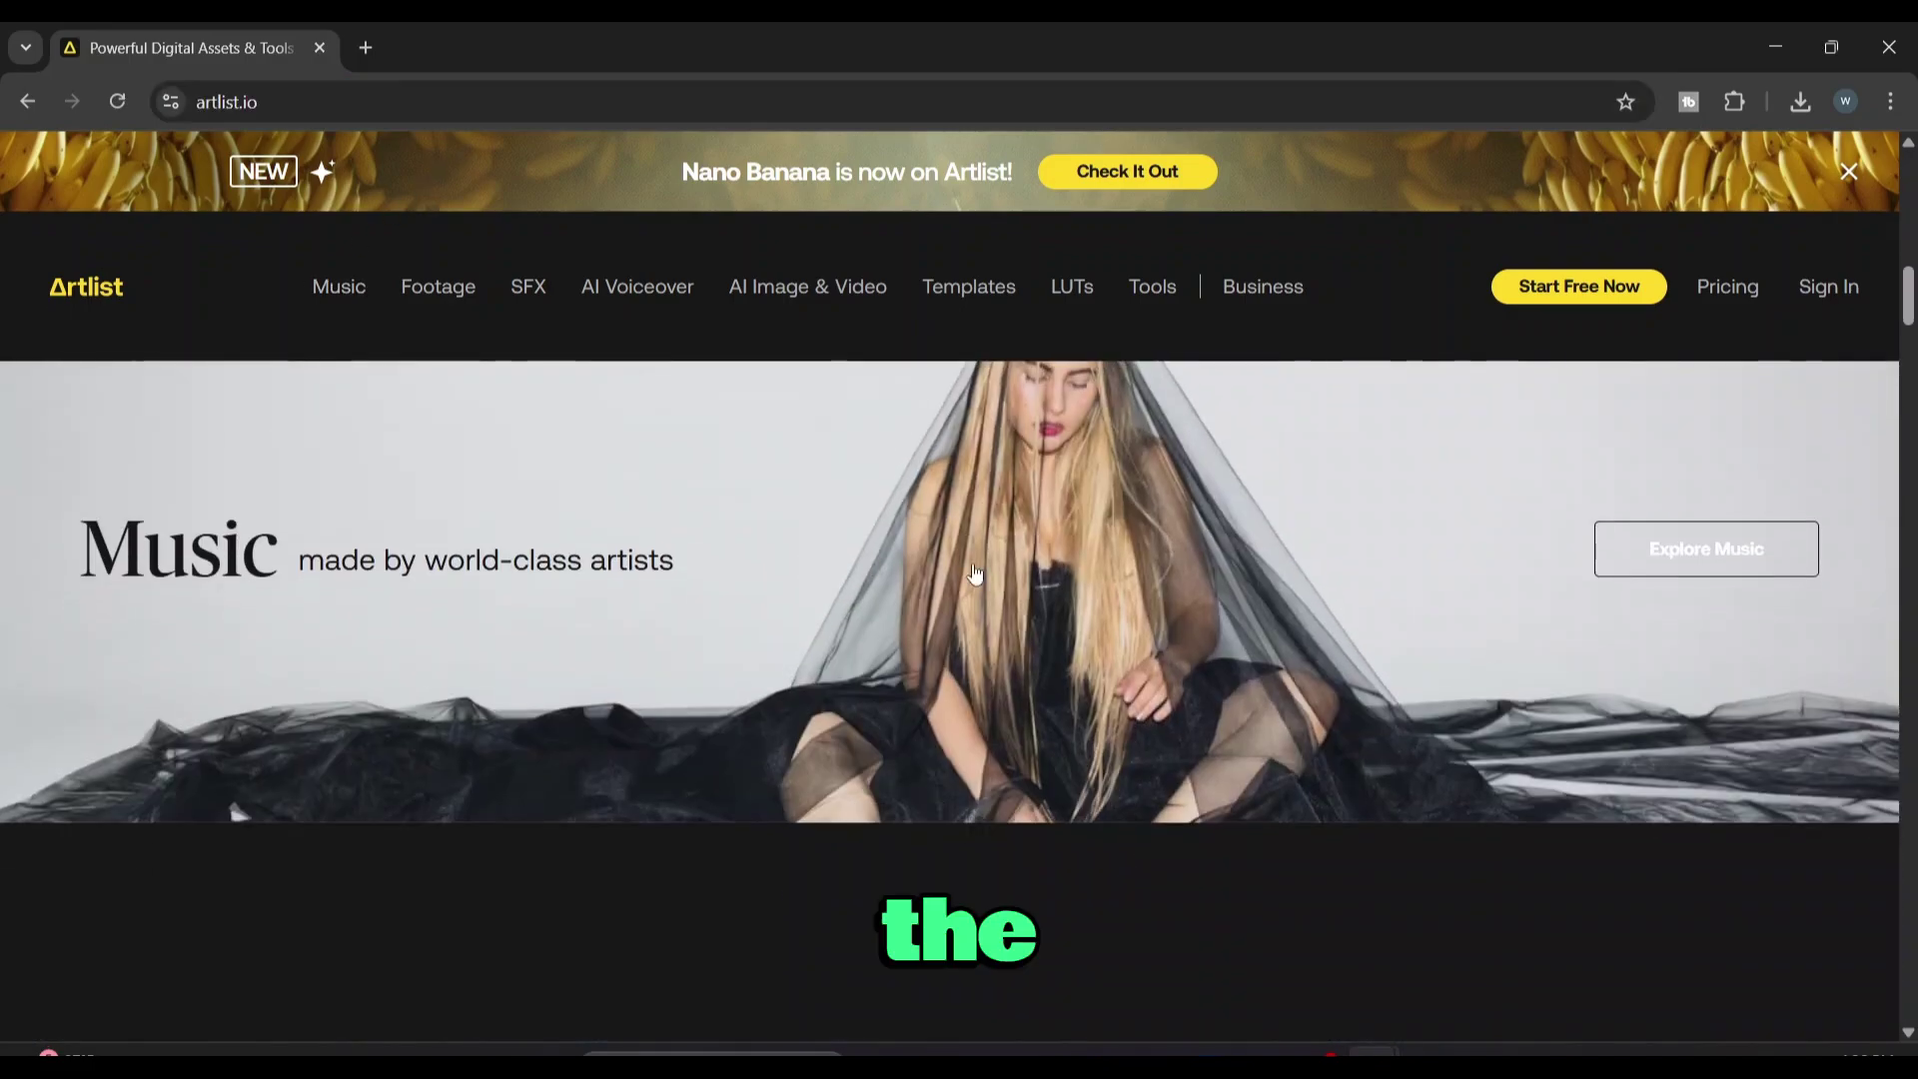
pyautogui.scroll(5, 992, 569)
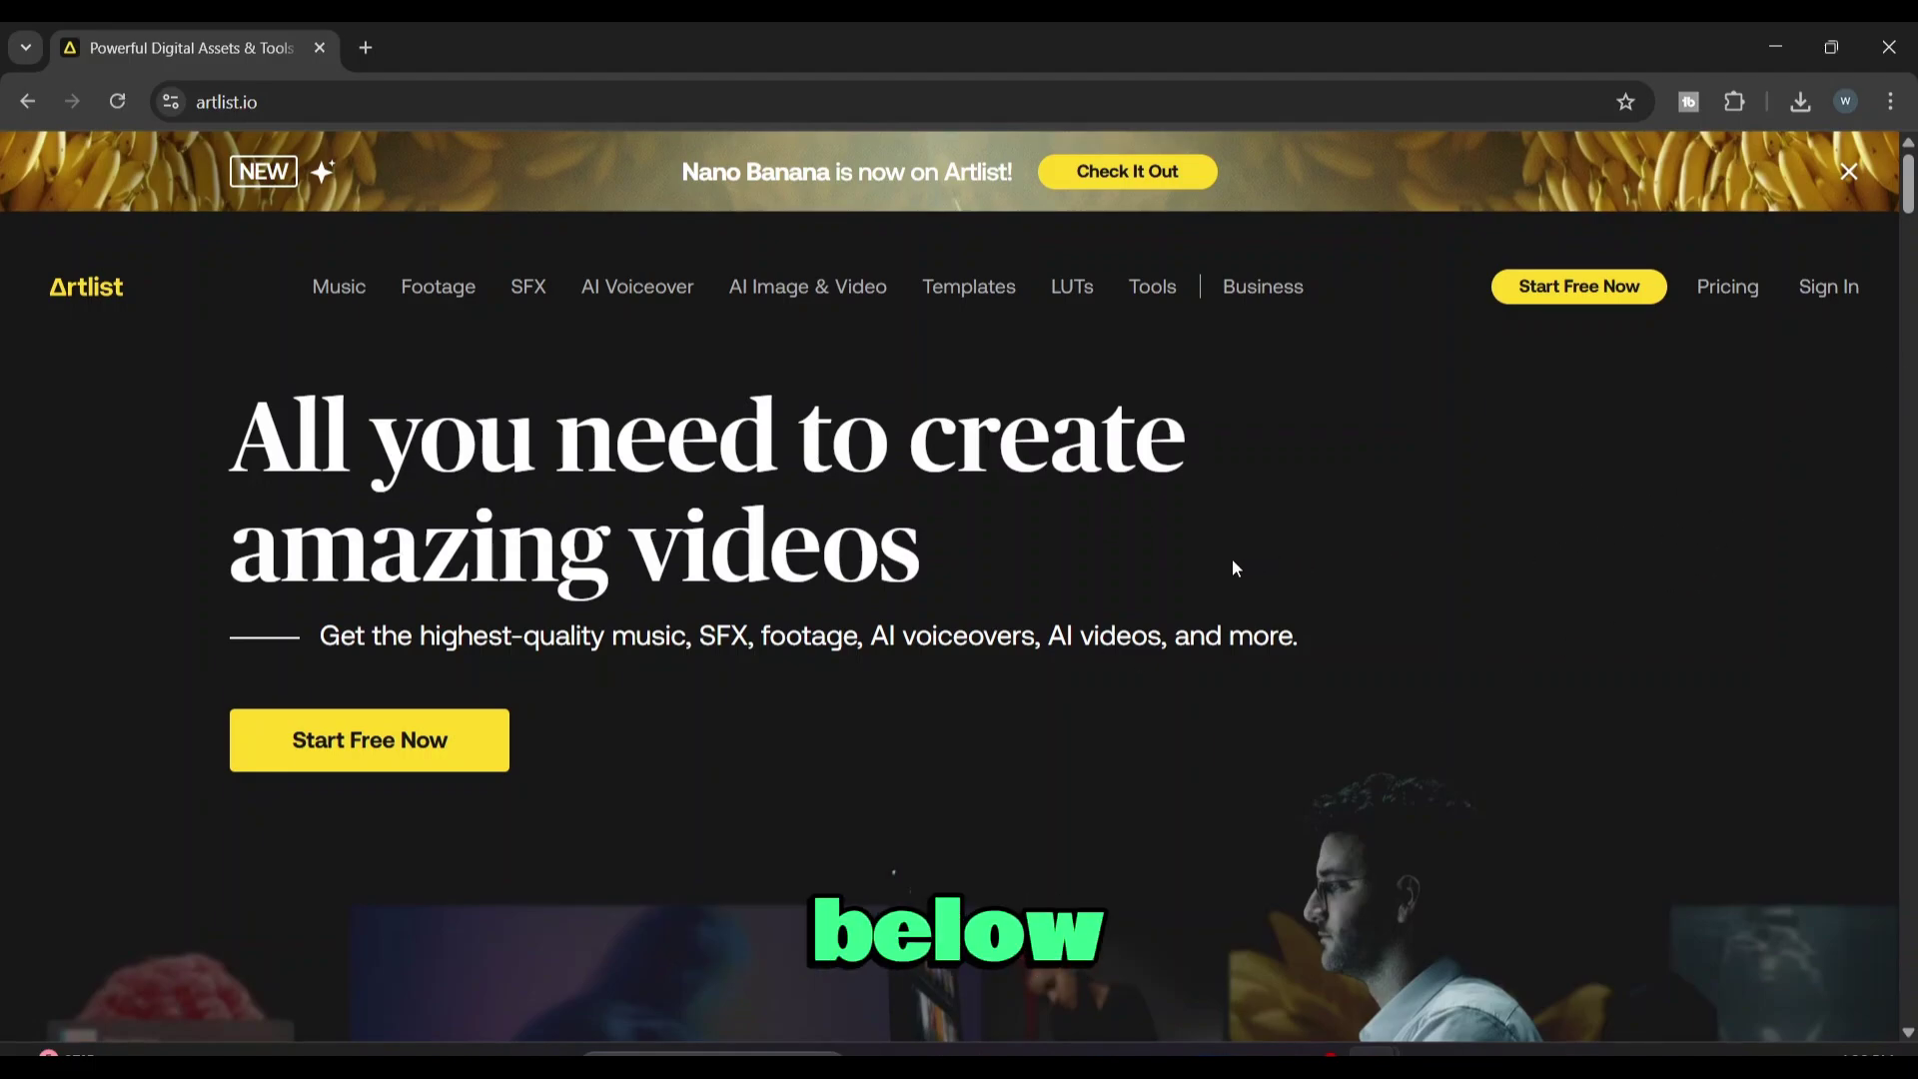
# Sign in to Artlist using a Google account
pyautogui.click(1846, 292)
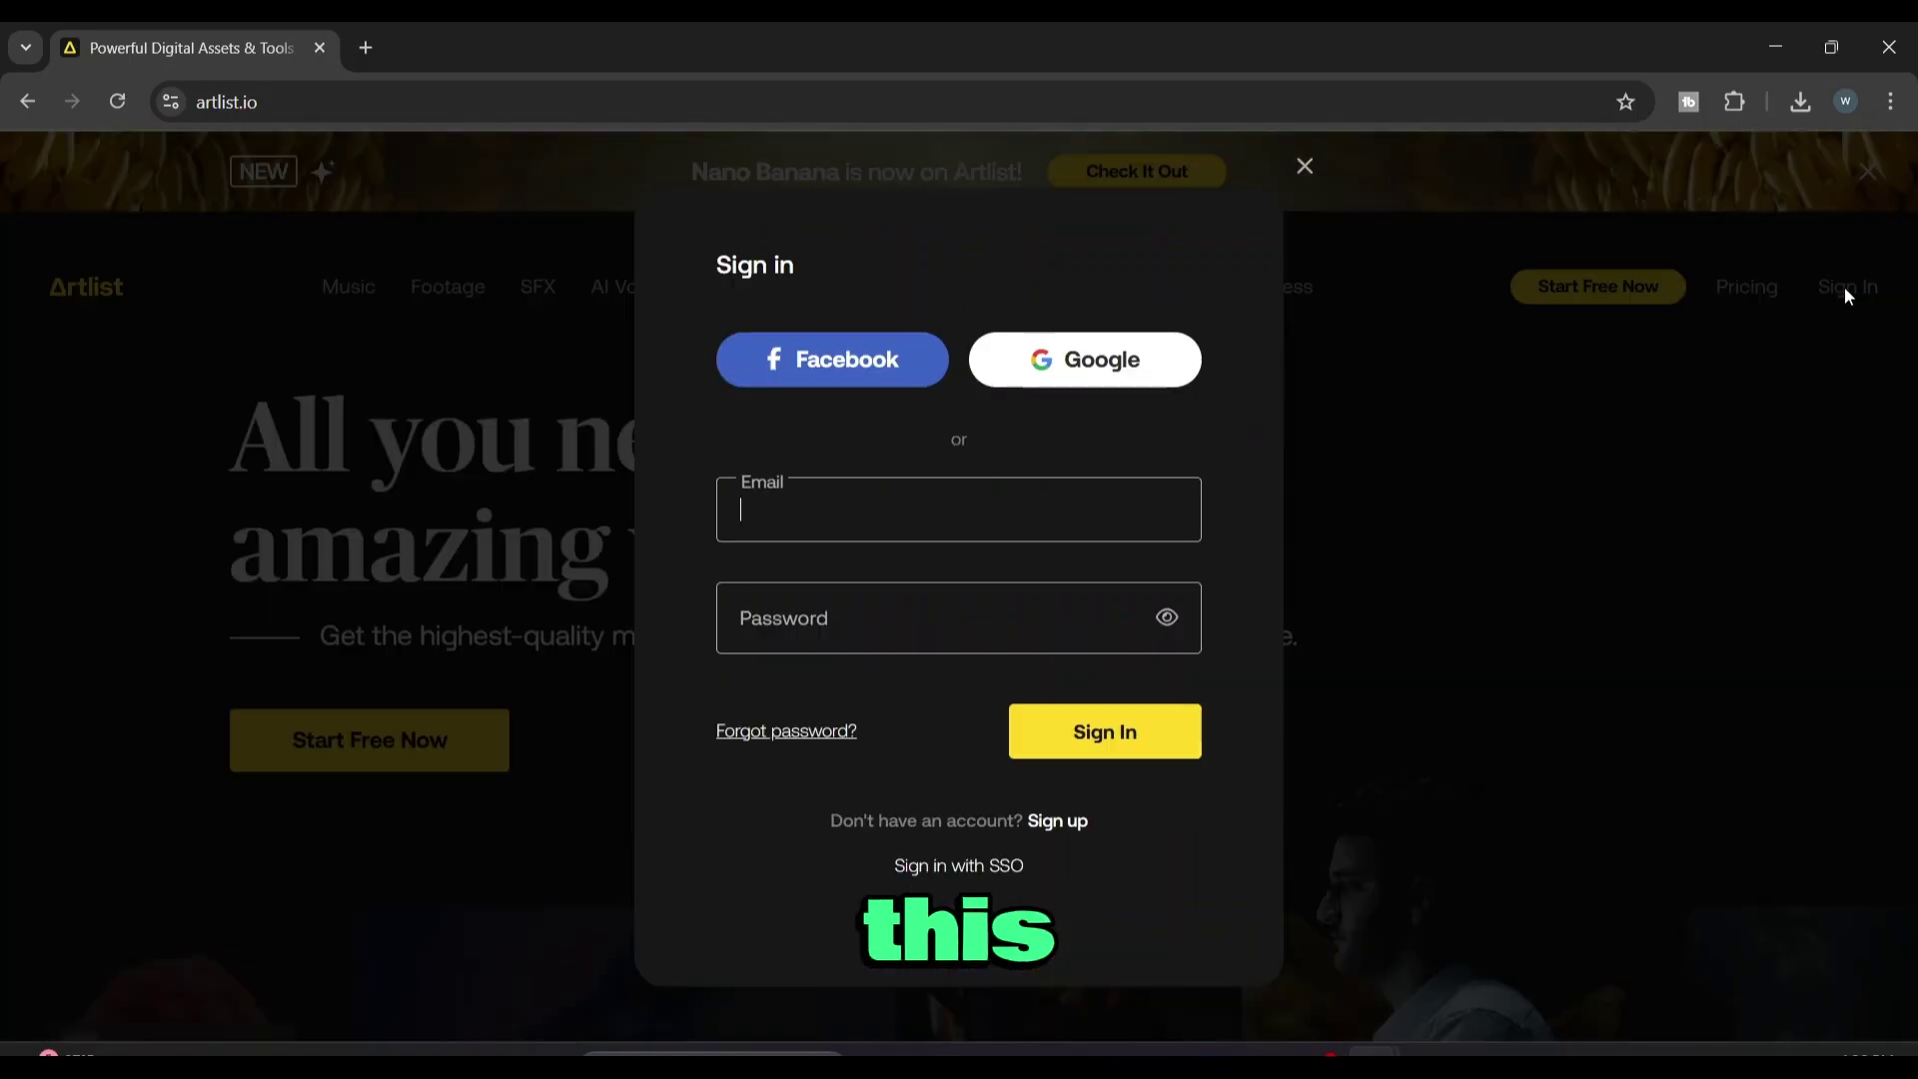
pyautogui.click(1152, 371)
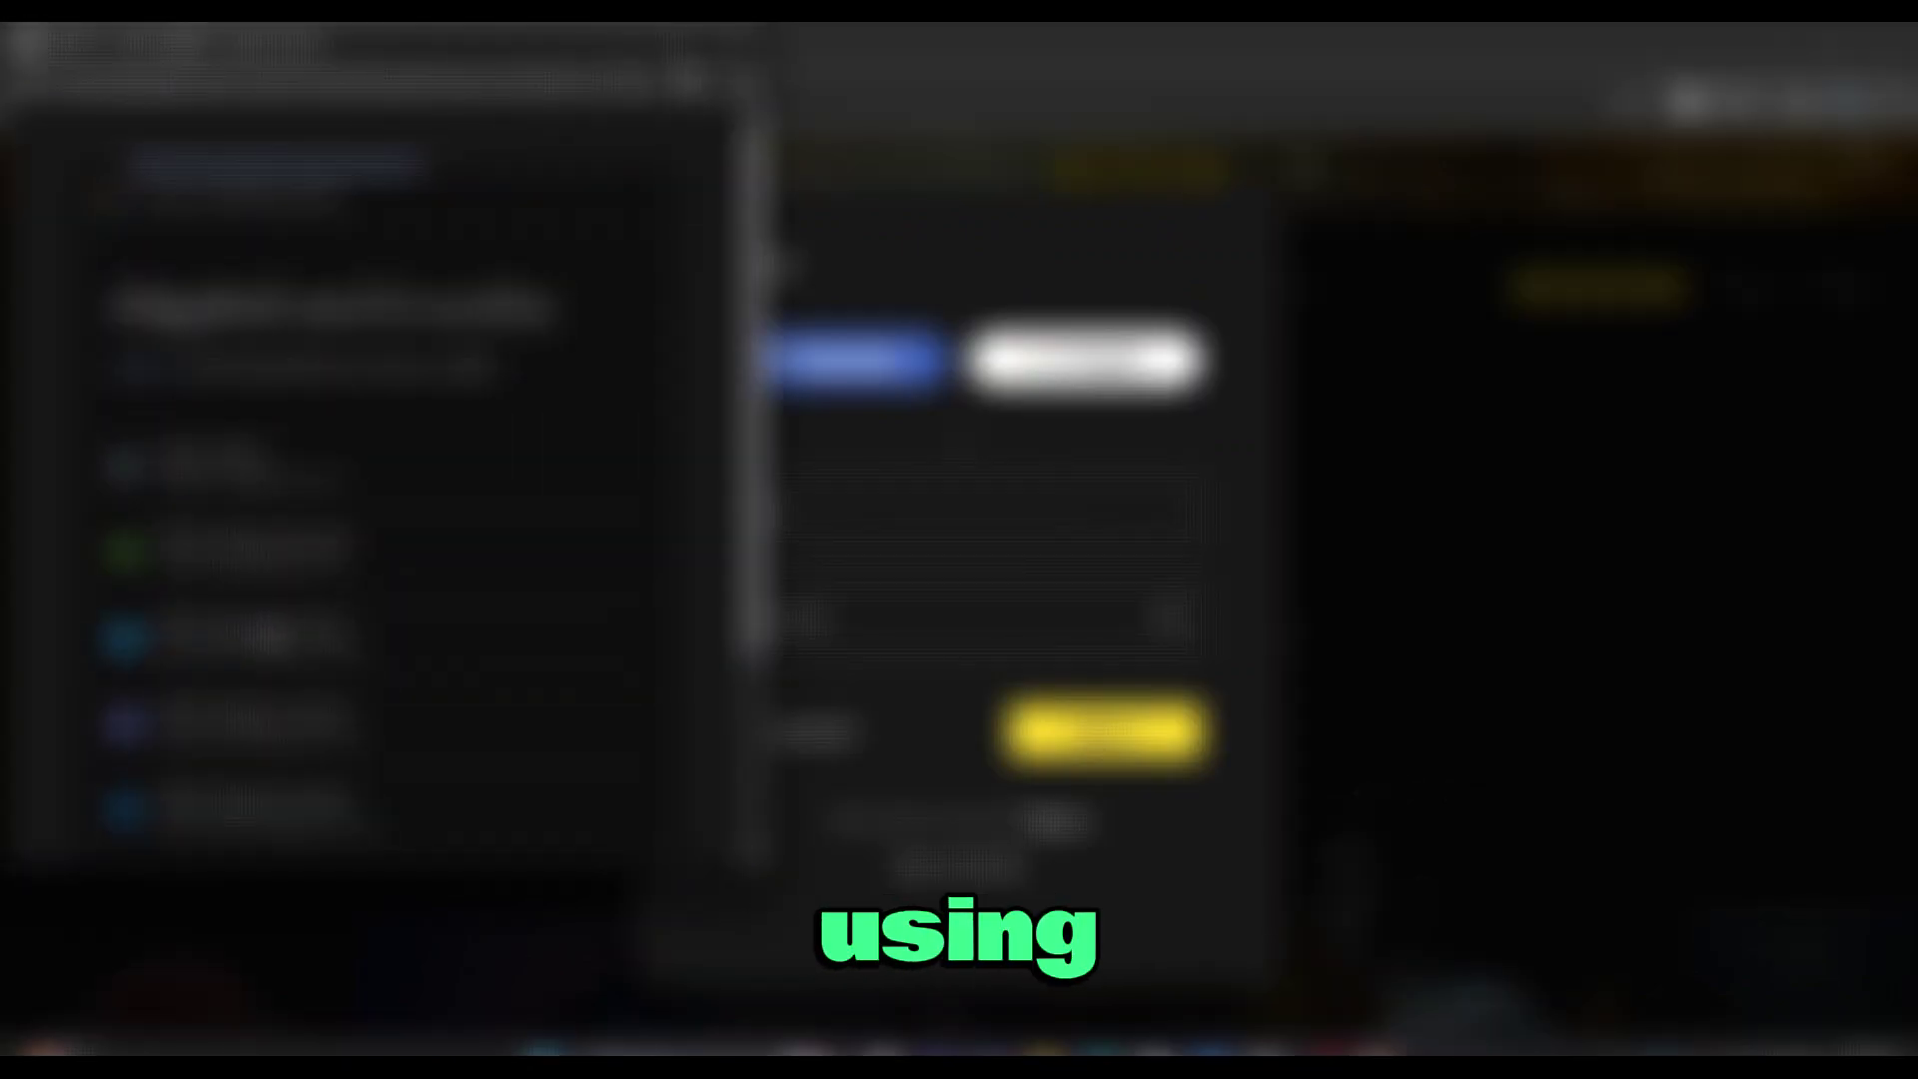
pyautogui.scroll(-5, 380, 499)
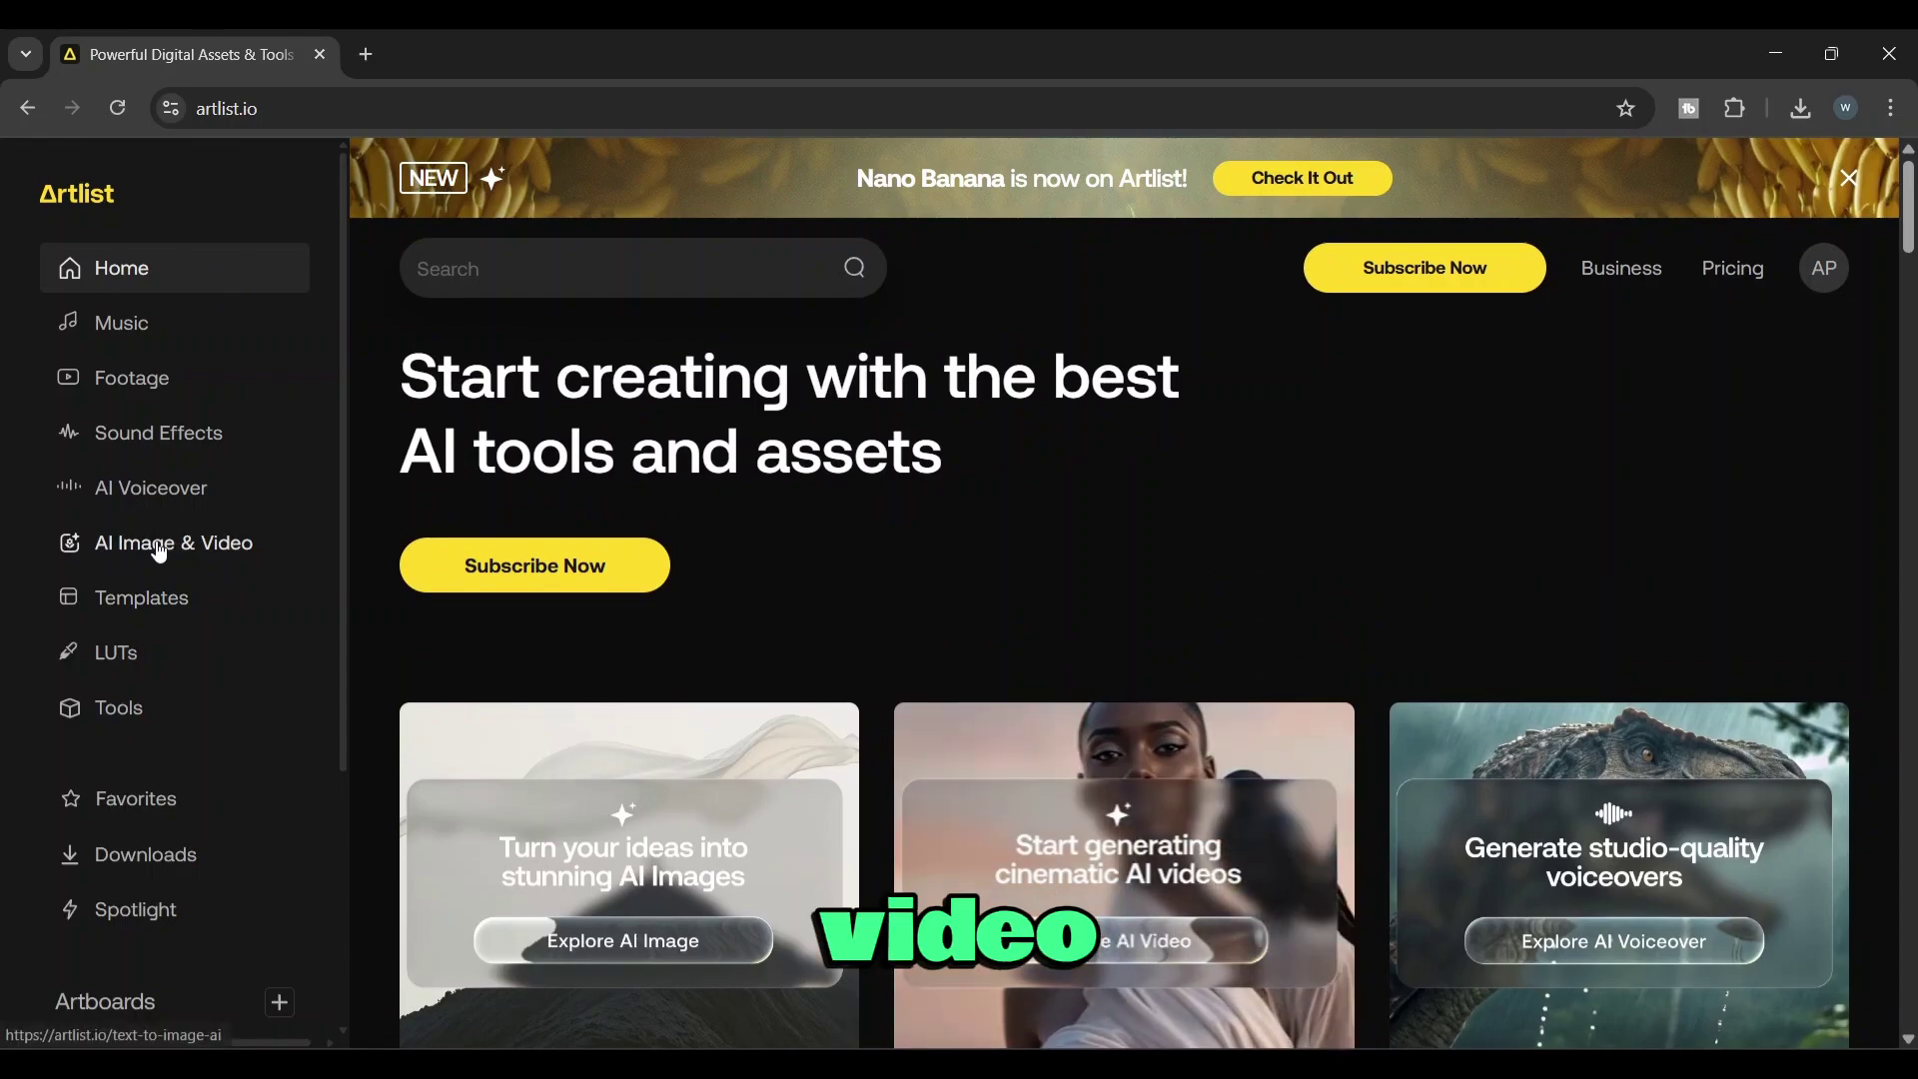
# Open AI Image & Video, dismiss the Nano Banana promo, and switch to Text to Video
pyautogui.click(157, 554)
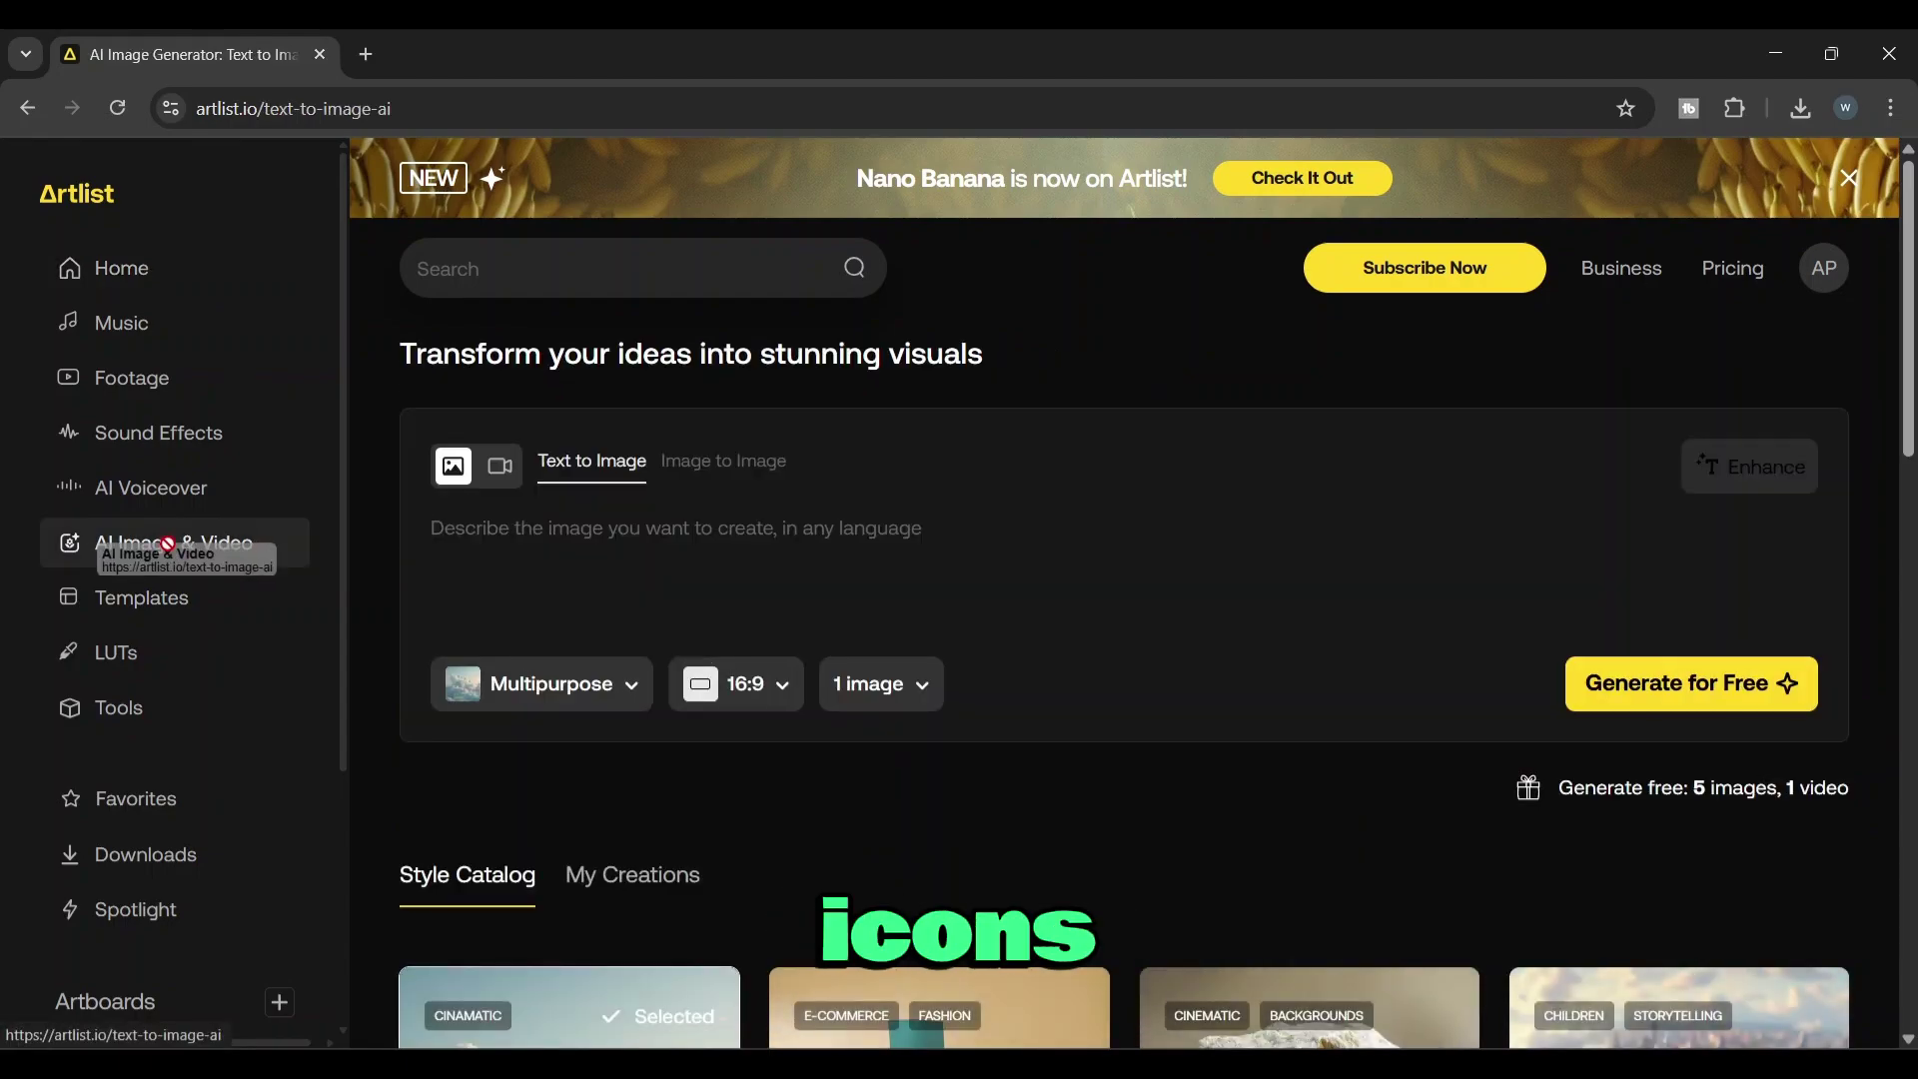
pyautogui.click(1234, 269)
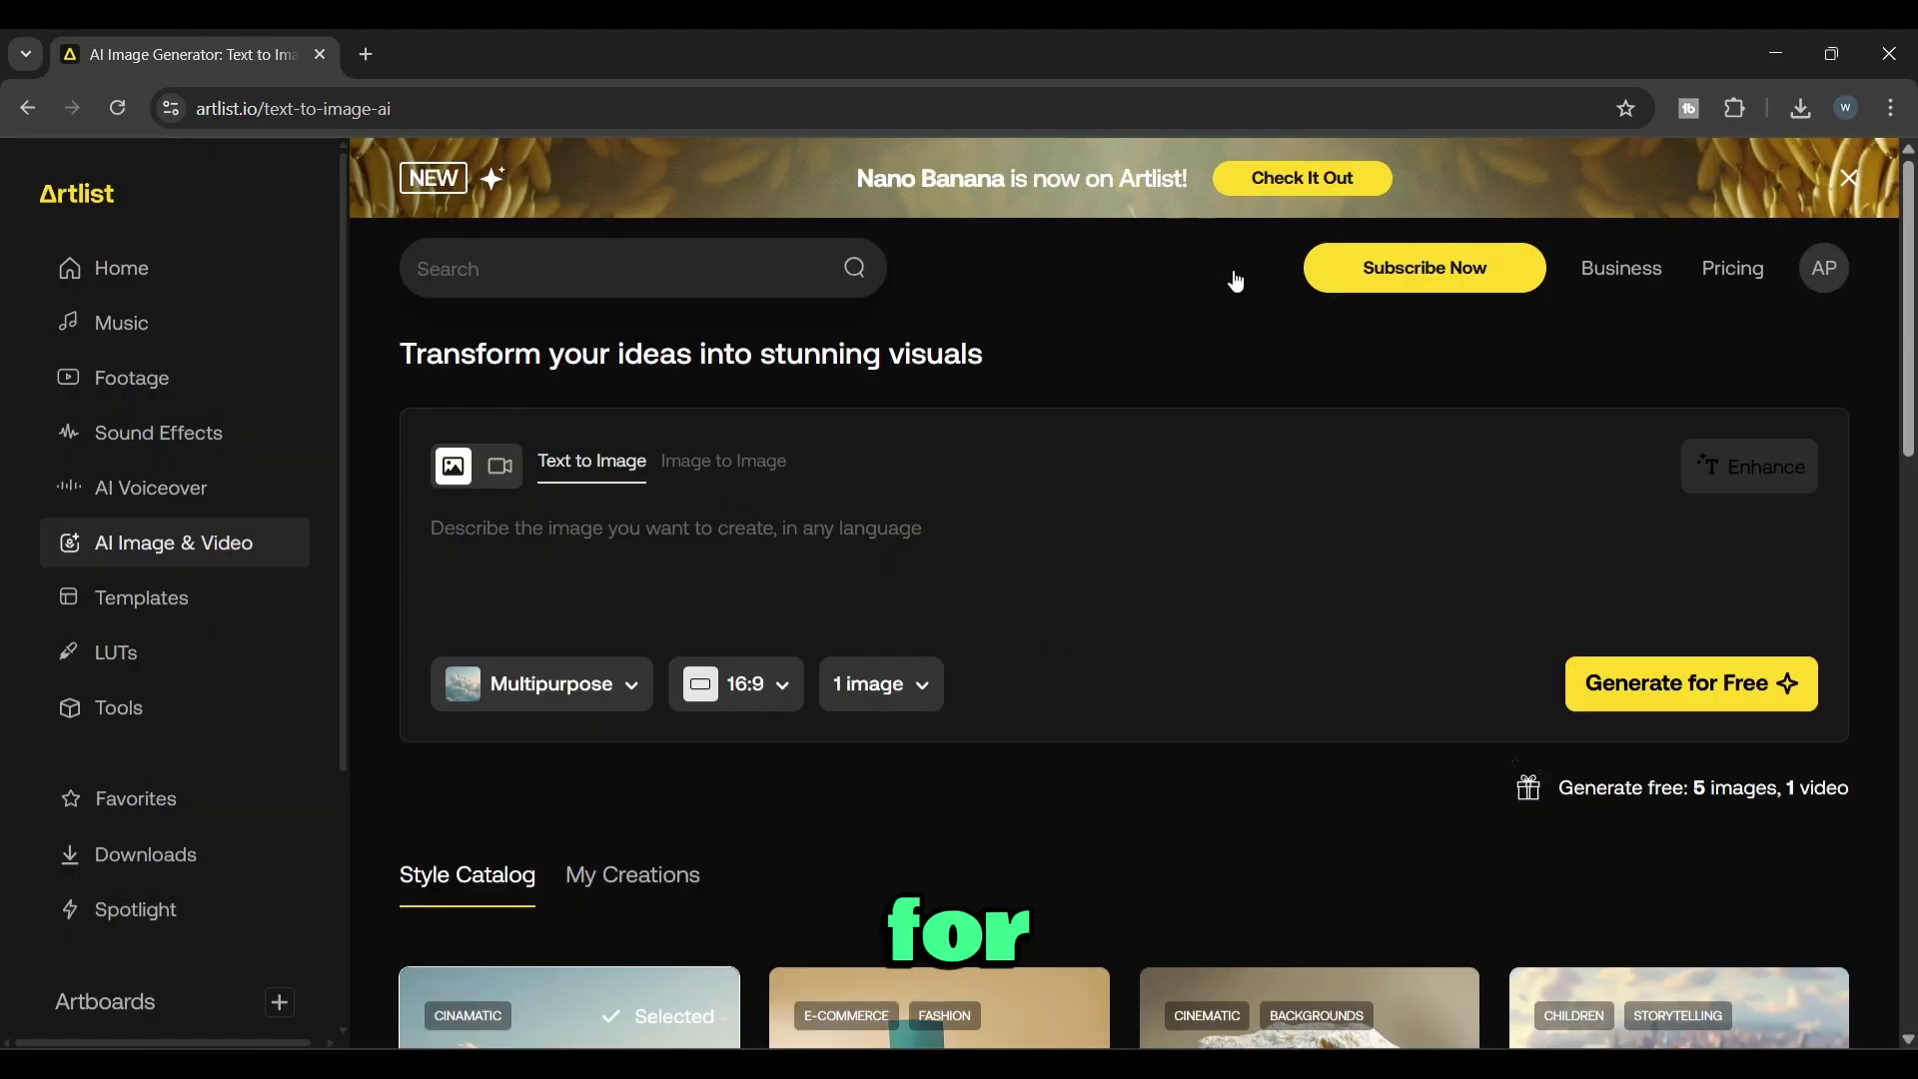
pyautogui.click(500, 476)
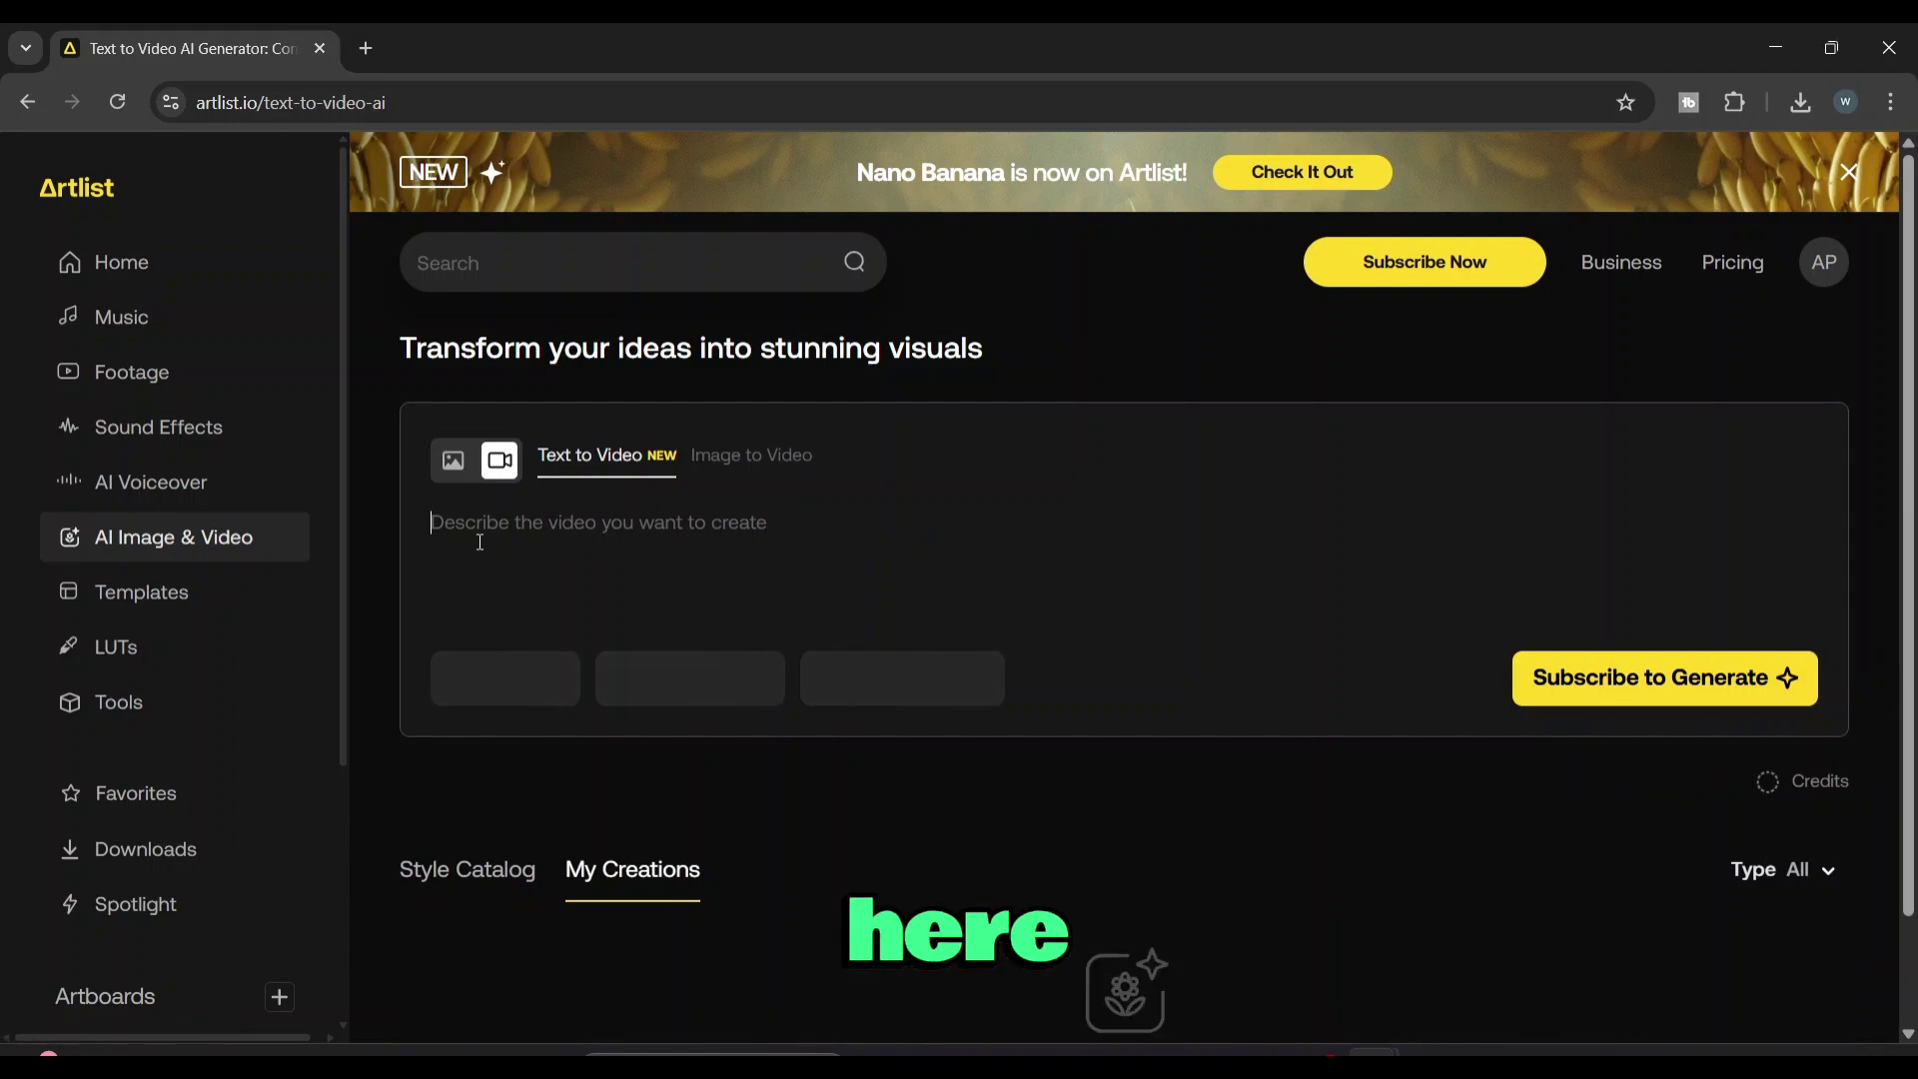
pyautogui.click(439, 545)
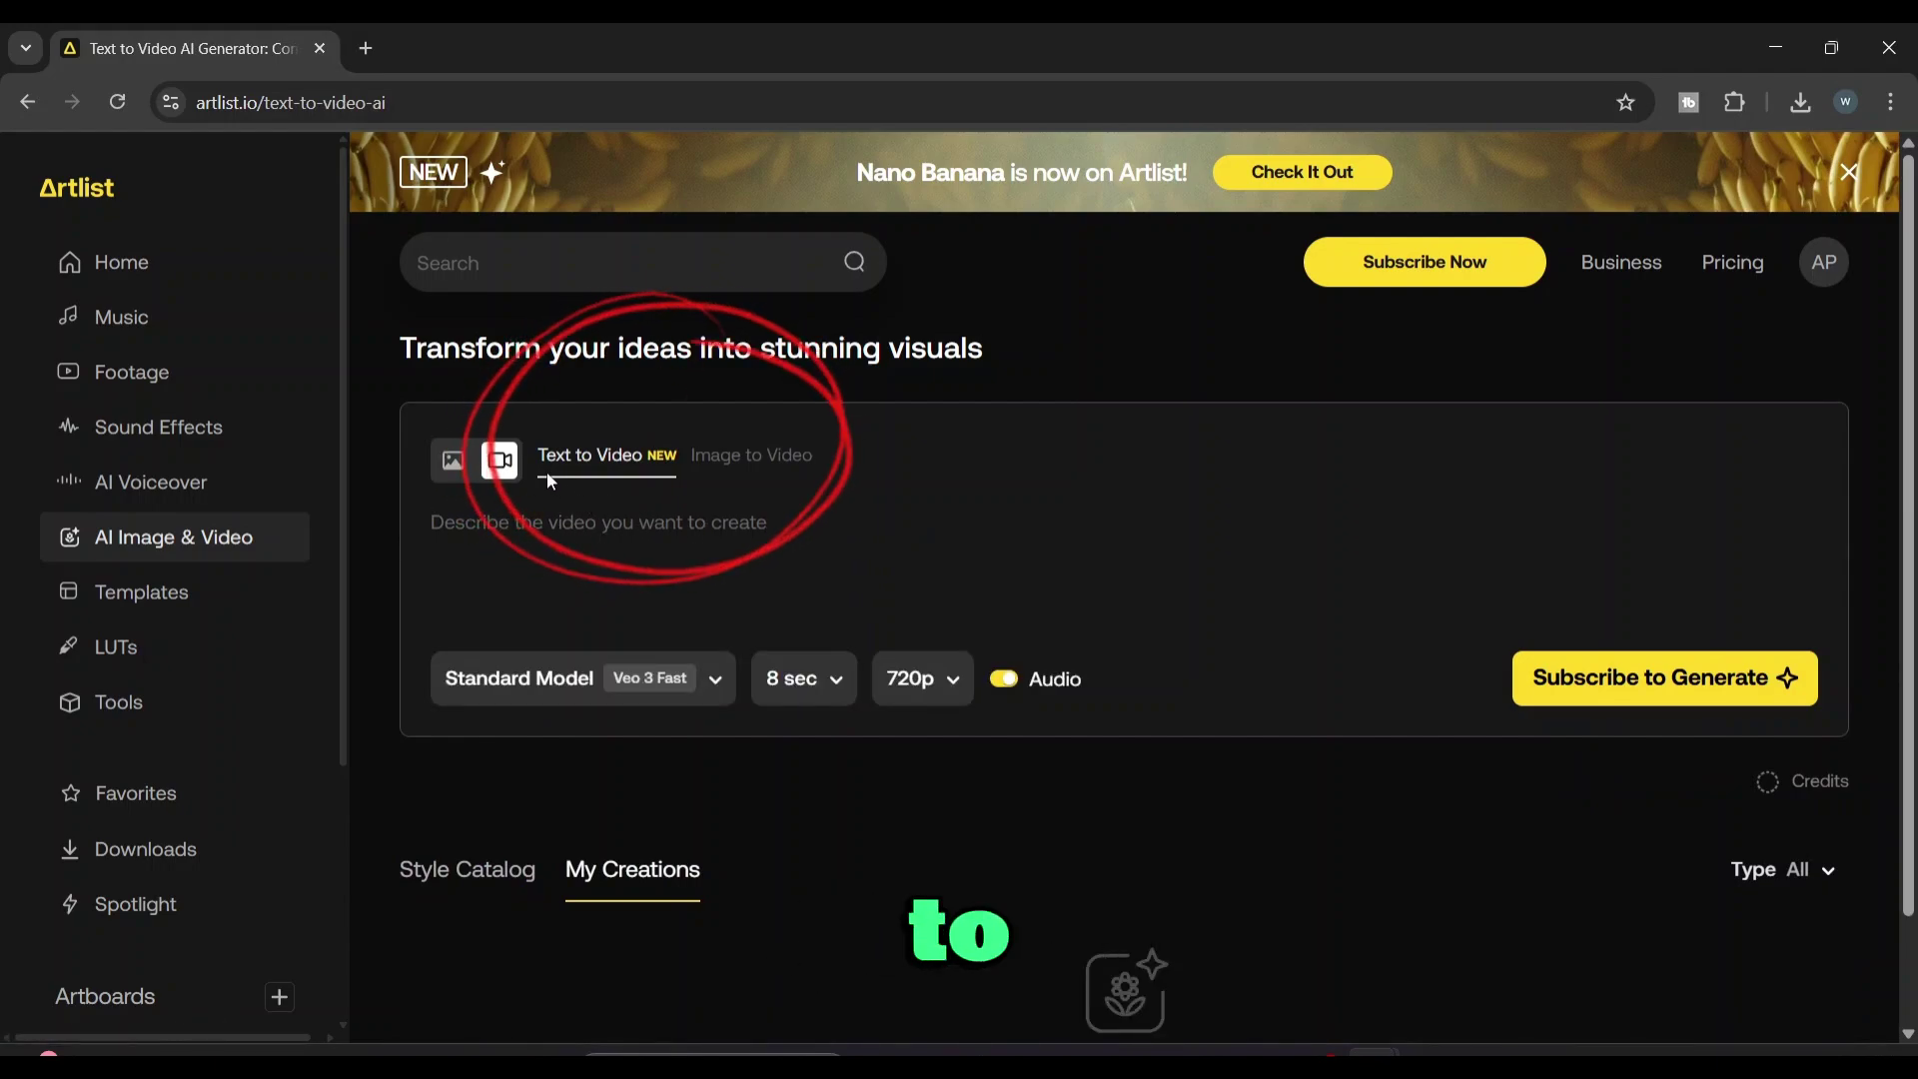
pyautogui.moveTo(540, 461); pyautogui.dragTo(645, 460)
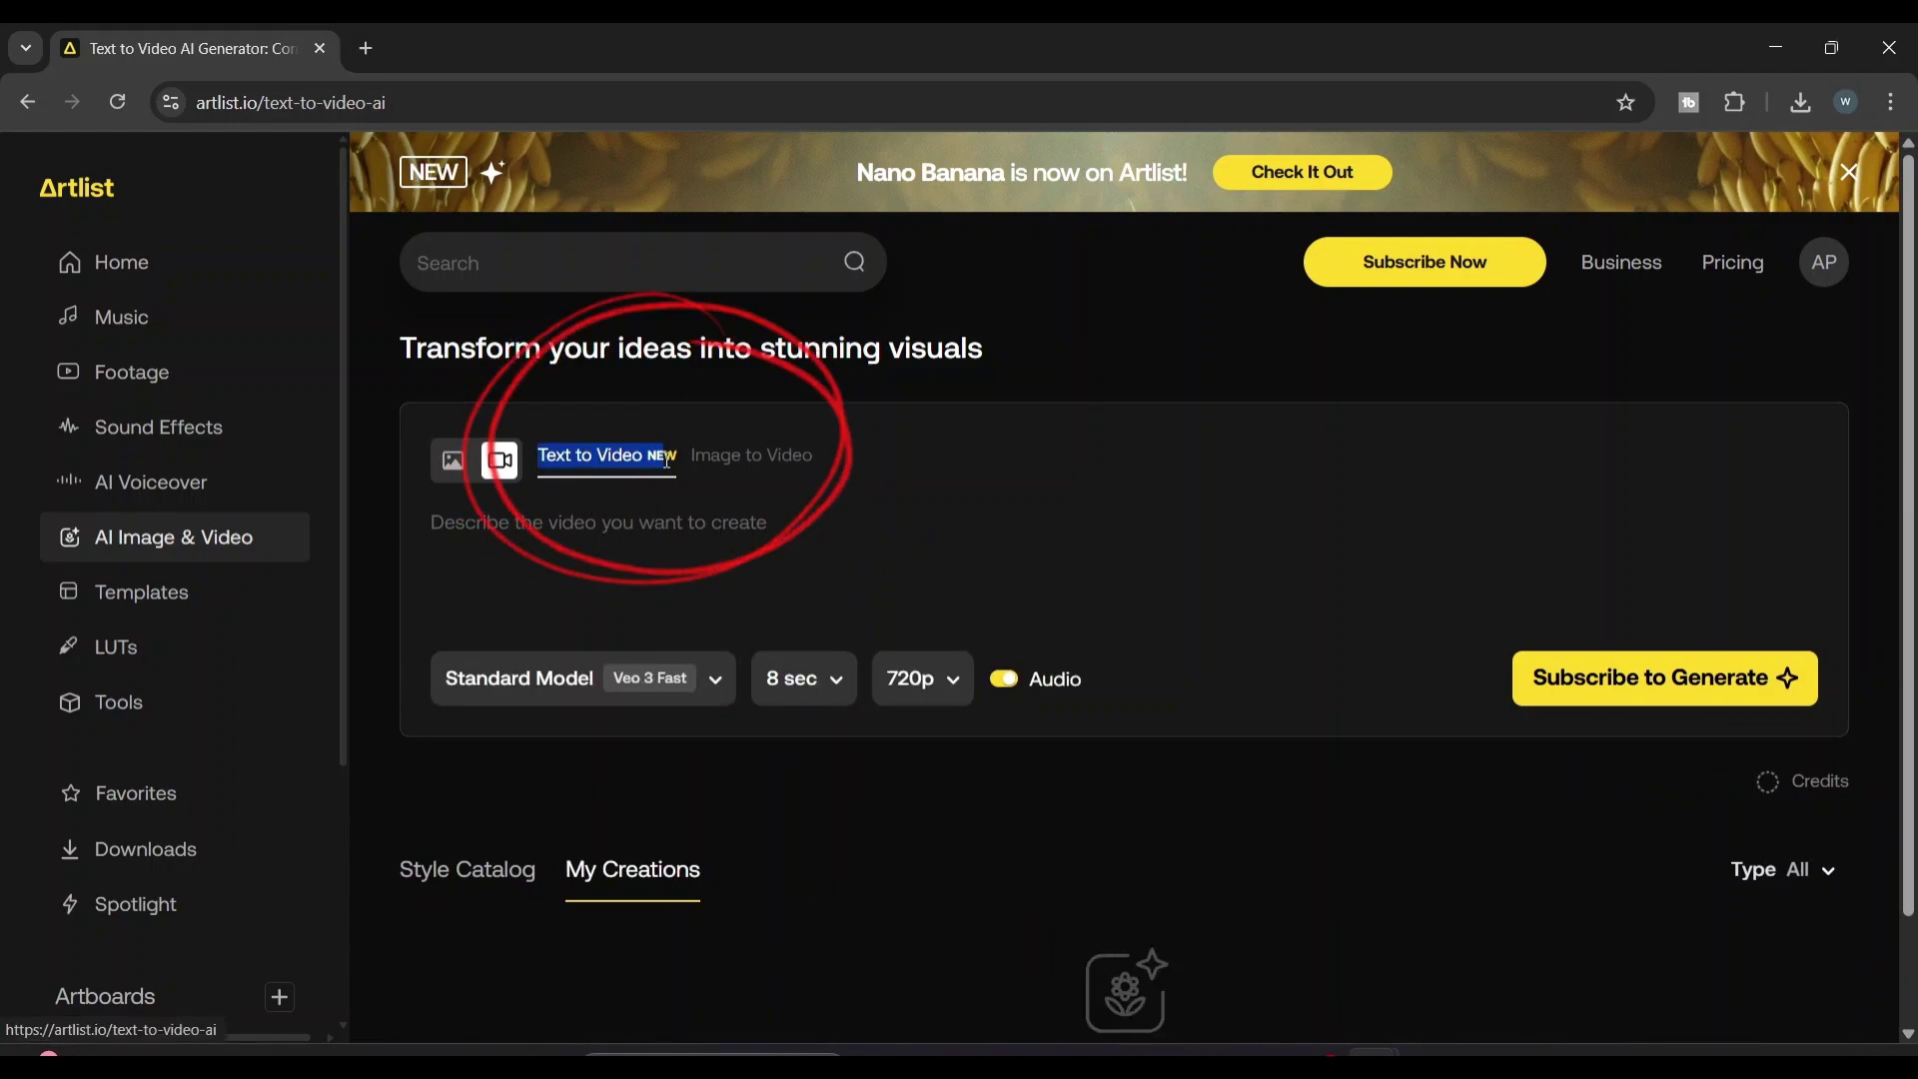
pyautogui.click(829, 468)
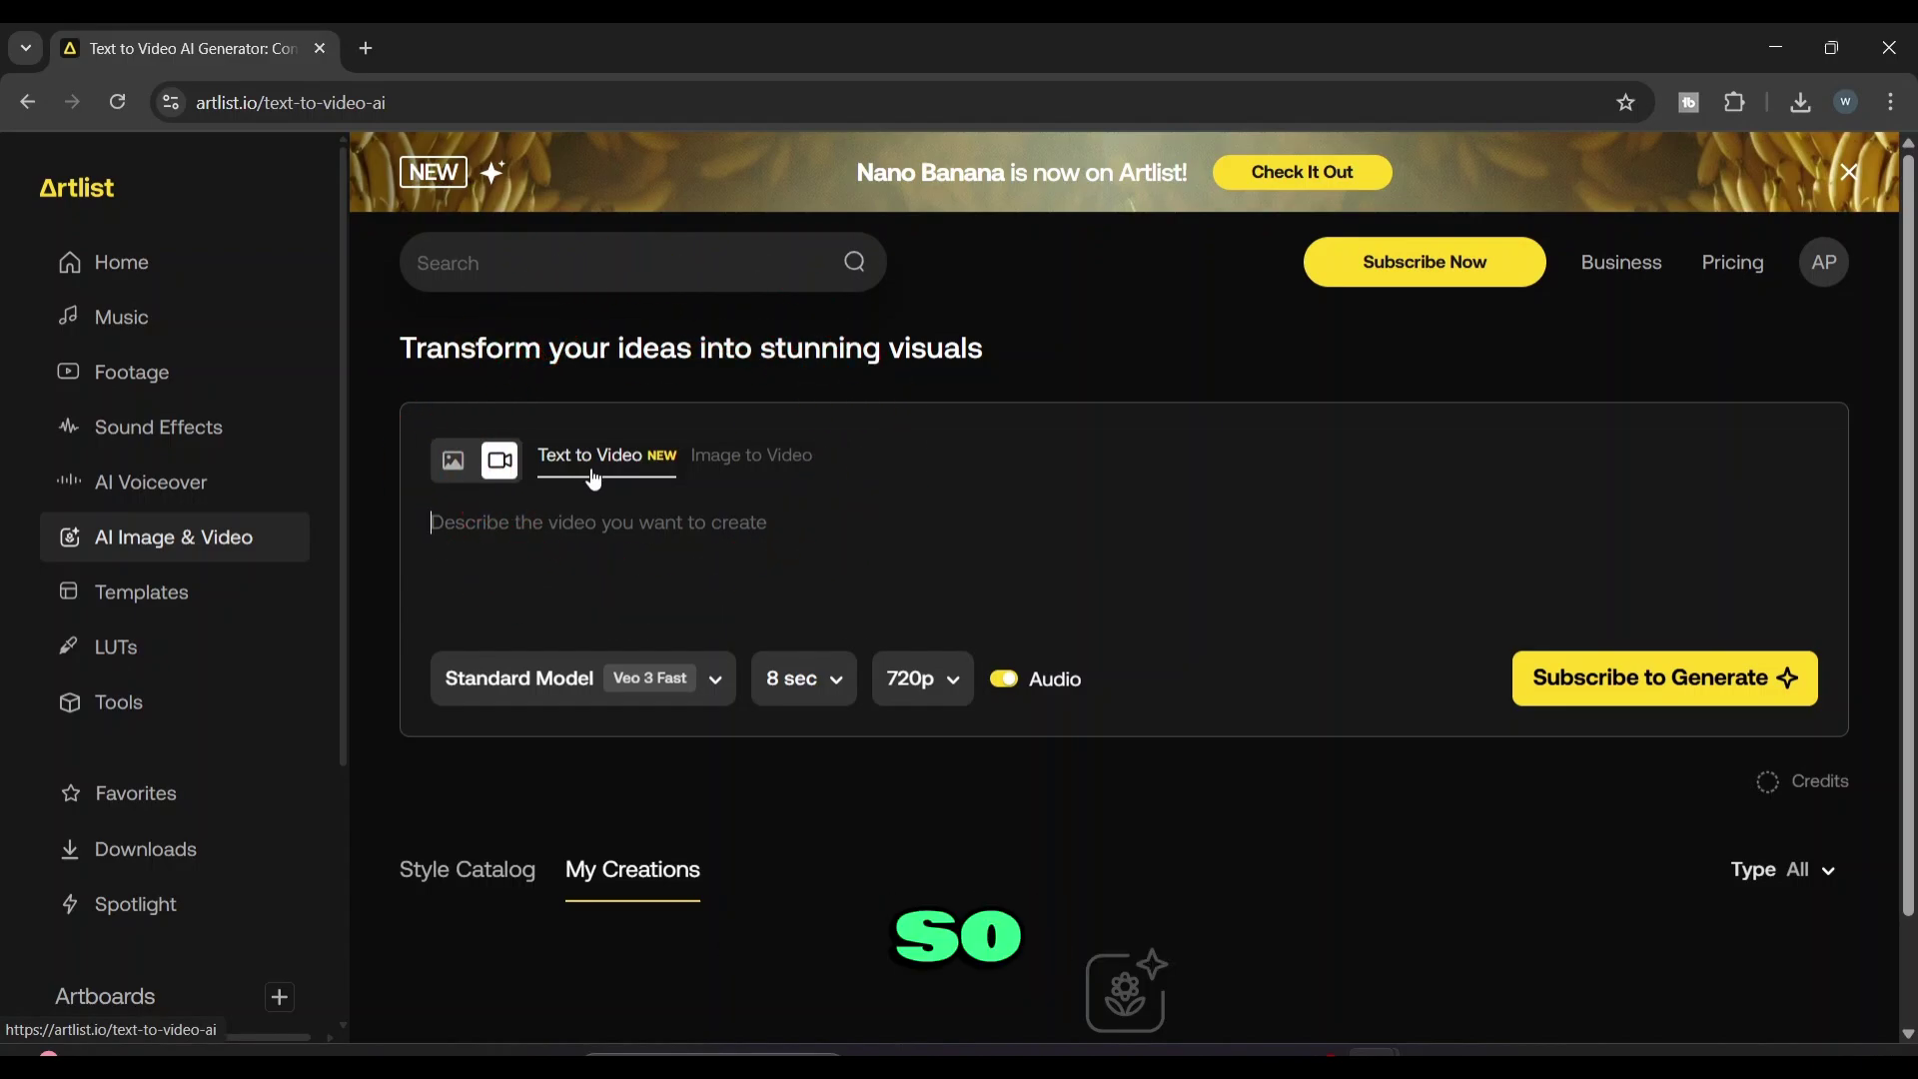
# Animate the uploaded survivor image into a 5-second 720p clip and save the video to disk
pyautogui.click(782, 456)
pyautogui.click(470, 560)
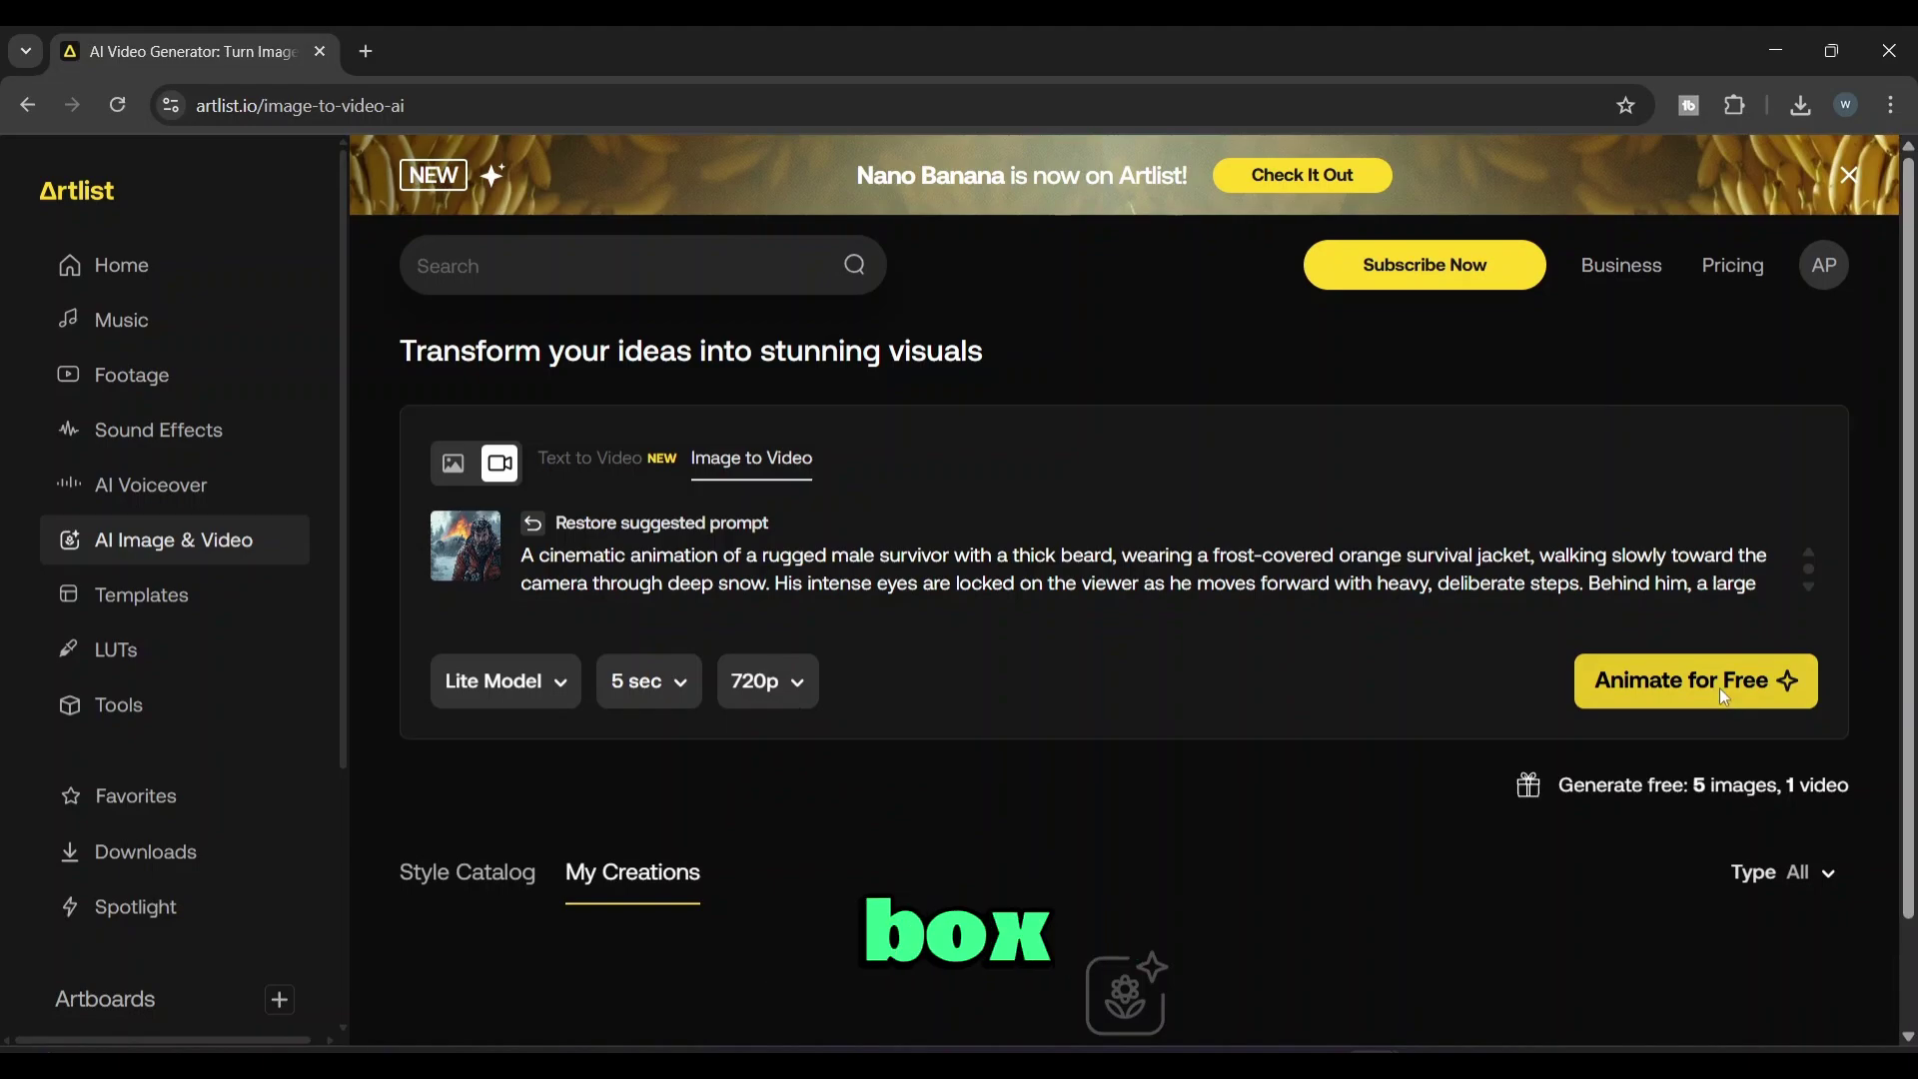
pyautogui.click(1718, 687)
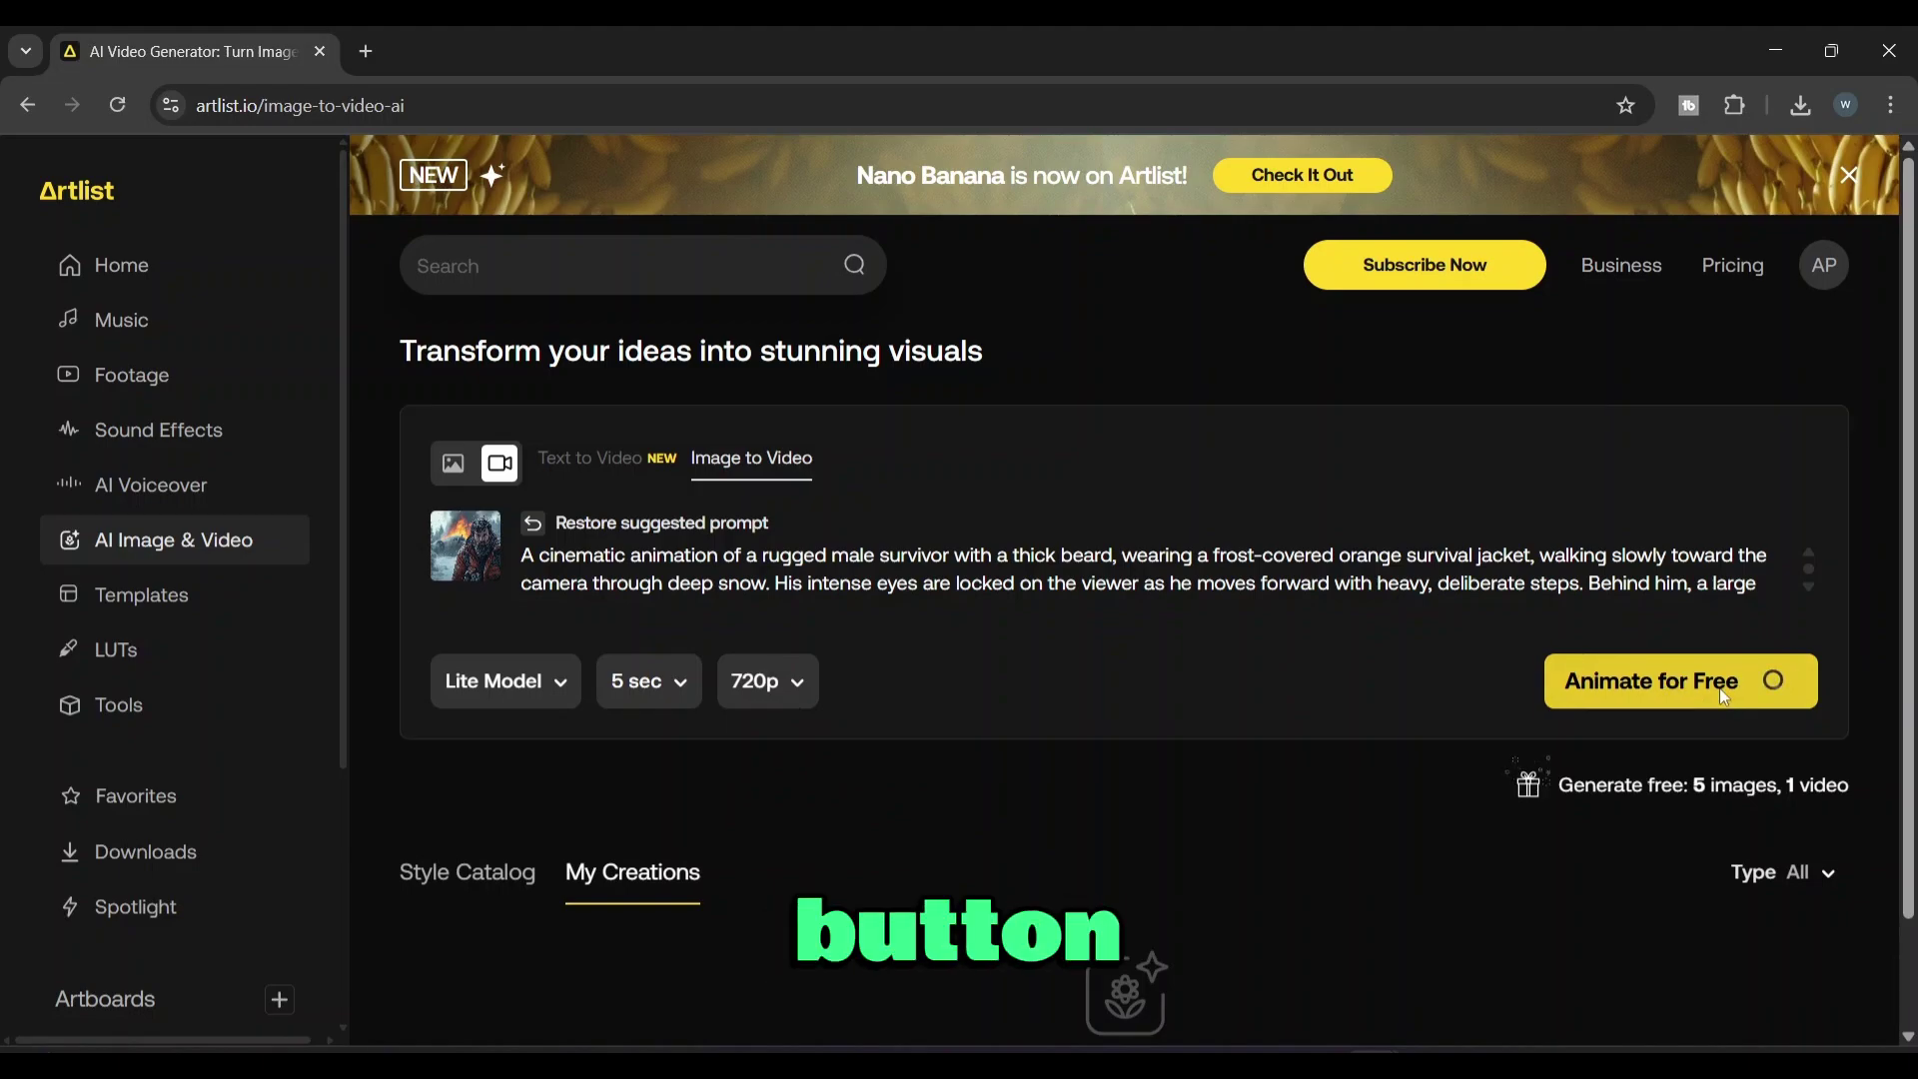
pyautogui.scroll(-1, 1702, 687)
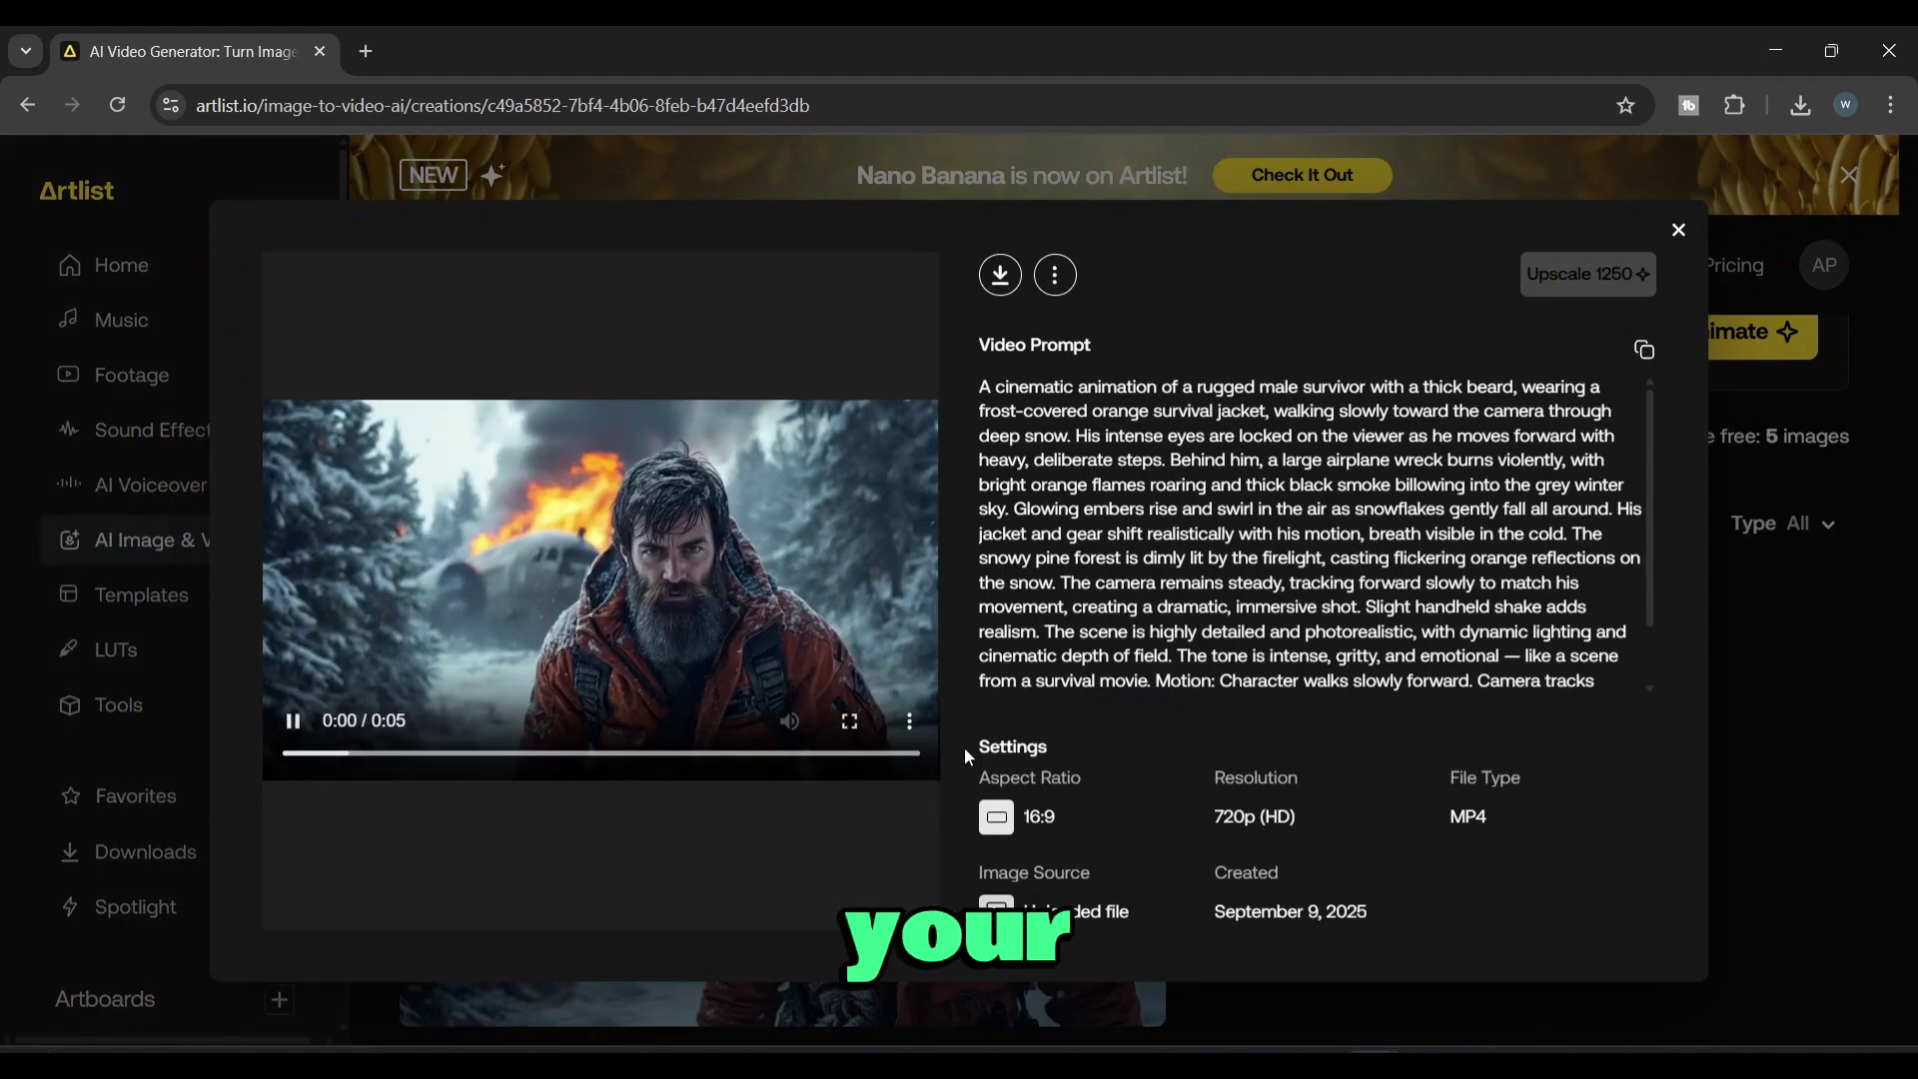
pyautogui.rightClick(784, 605)
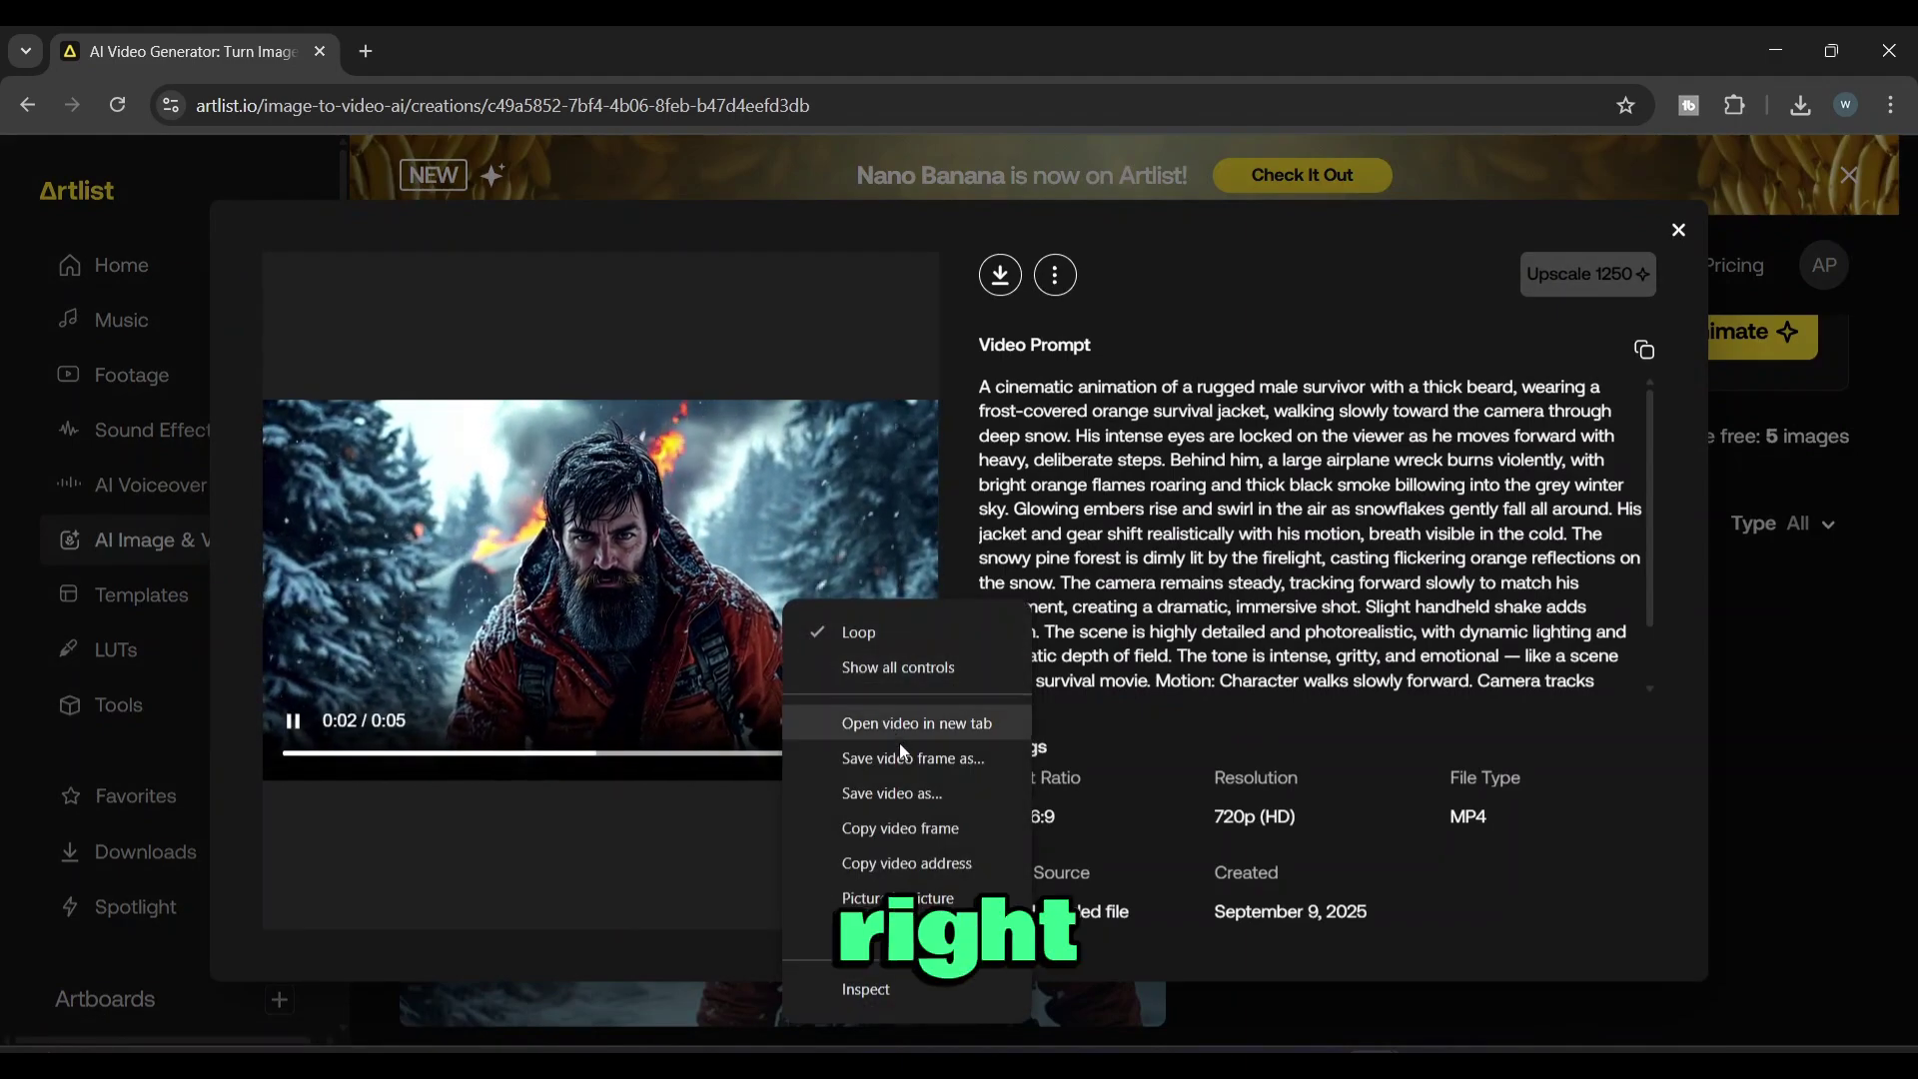
pyautogui.click(892, 793)
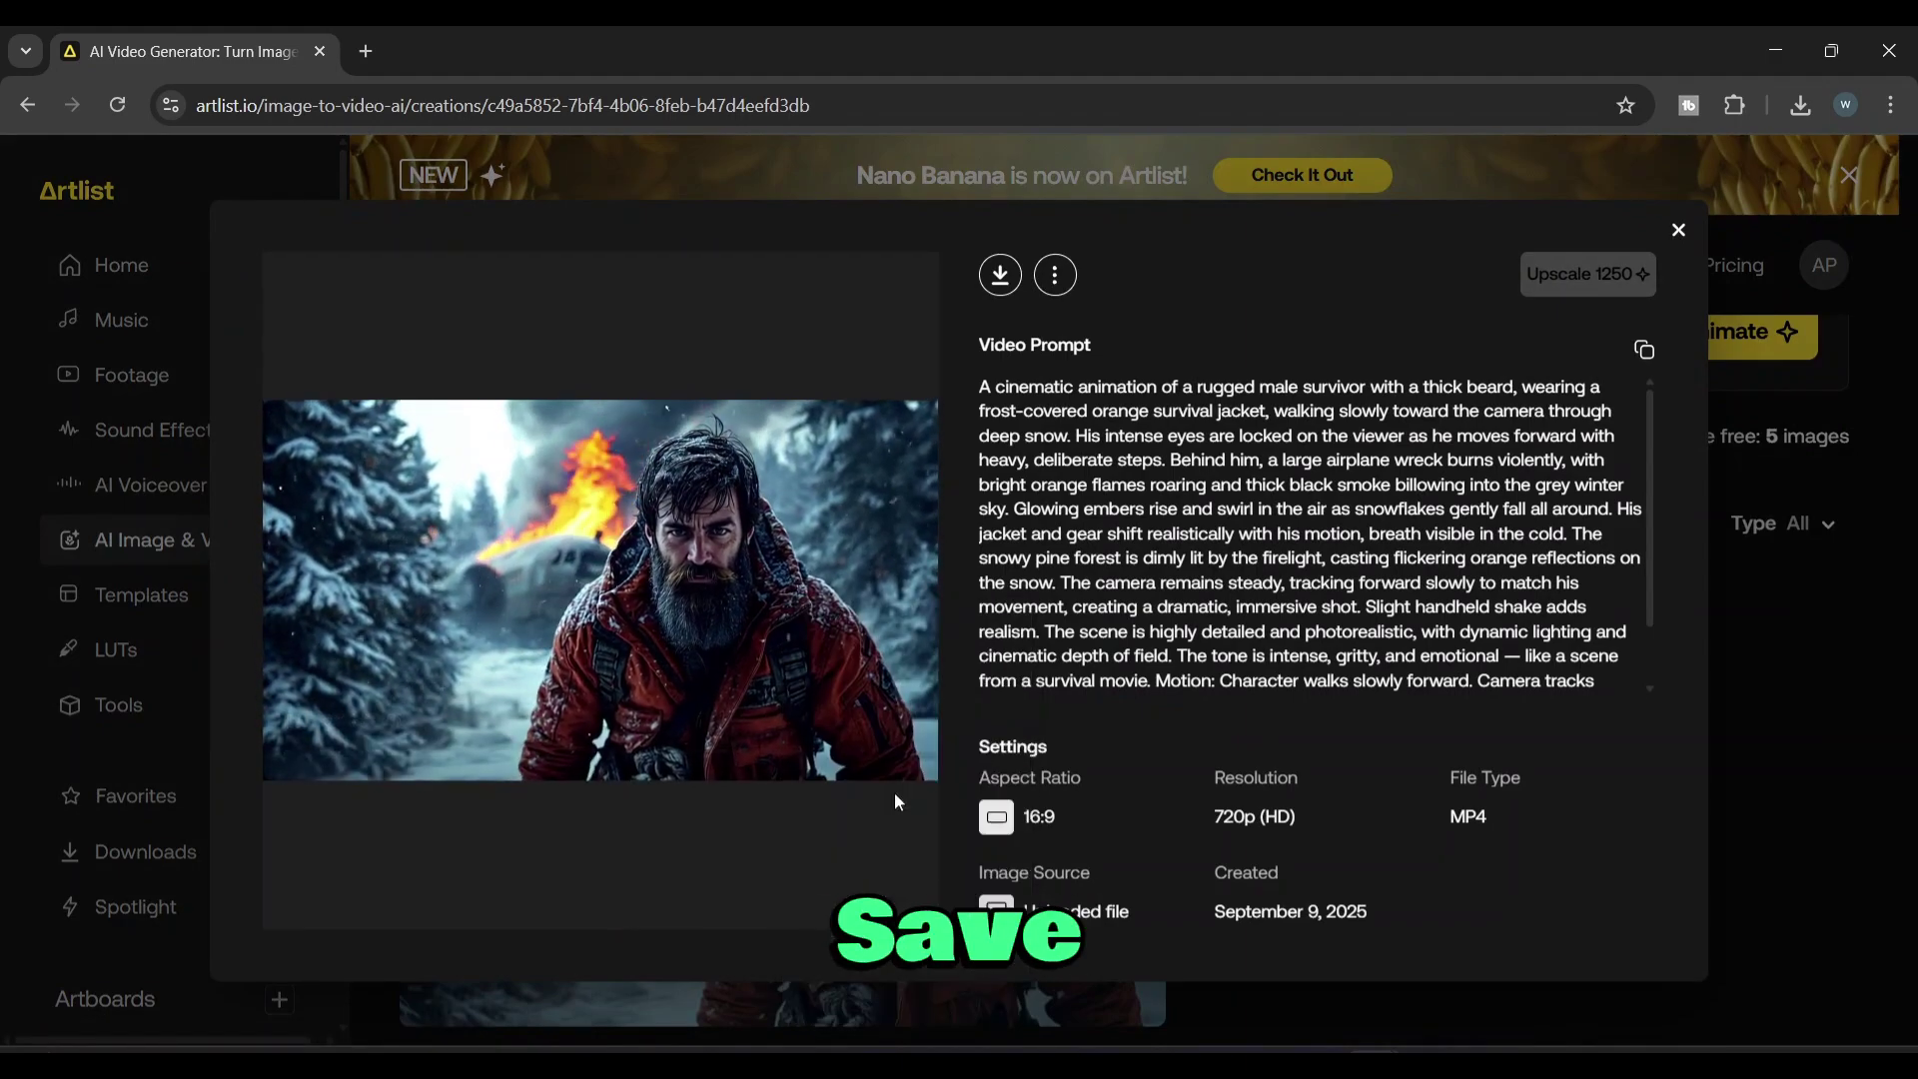